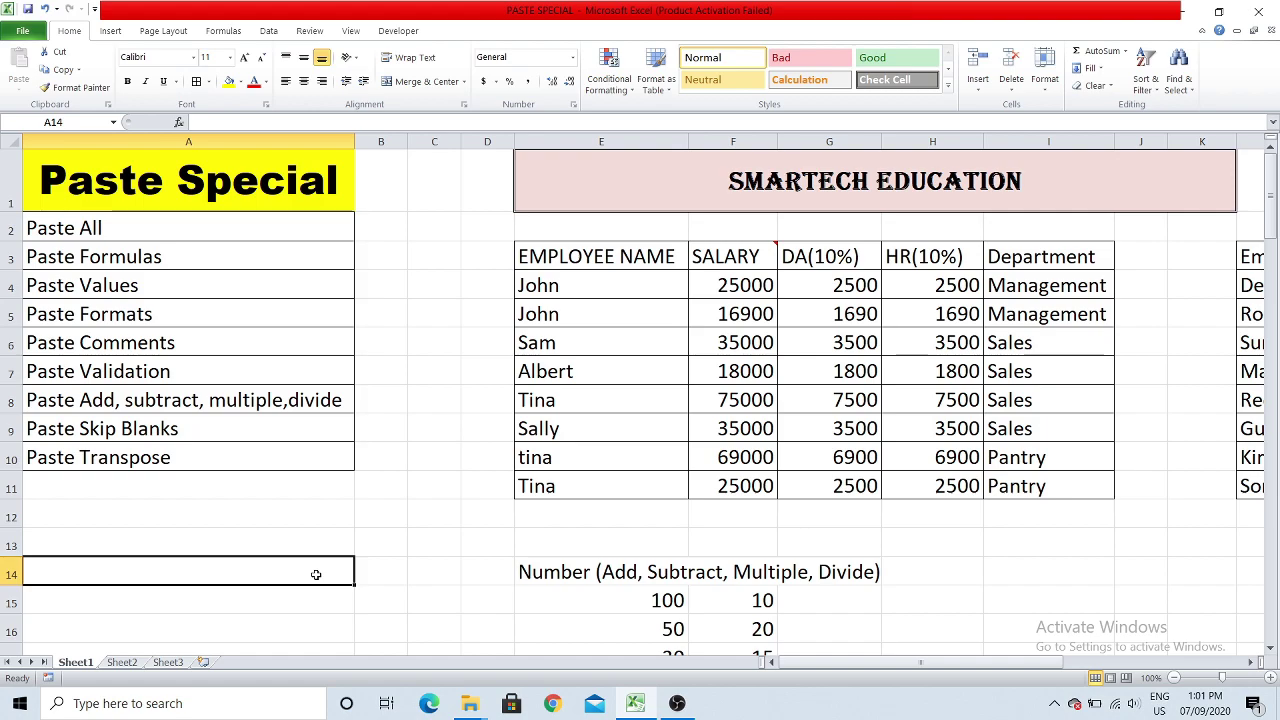
Review the Paste All and Paste Formulas topics, then scroll right to show both employee tables.
left_click(164, 226)
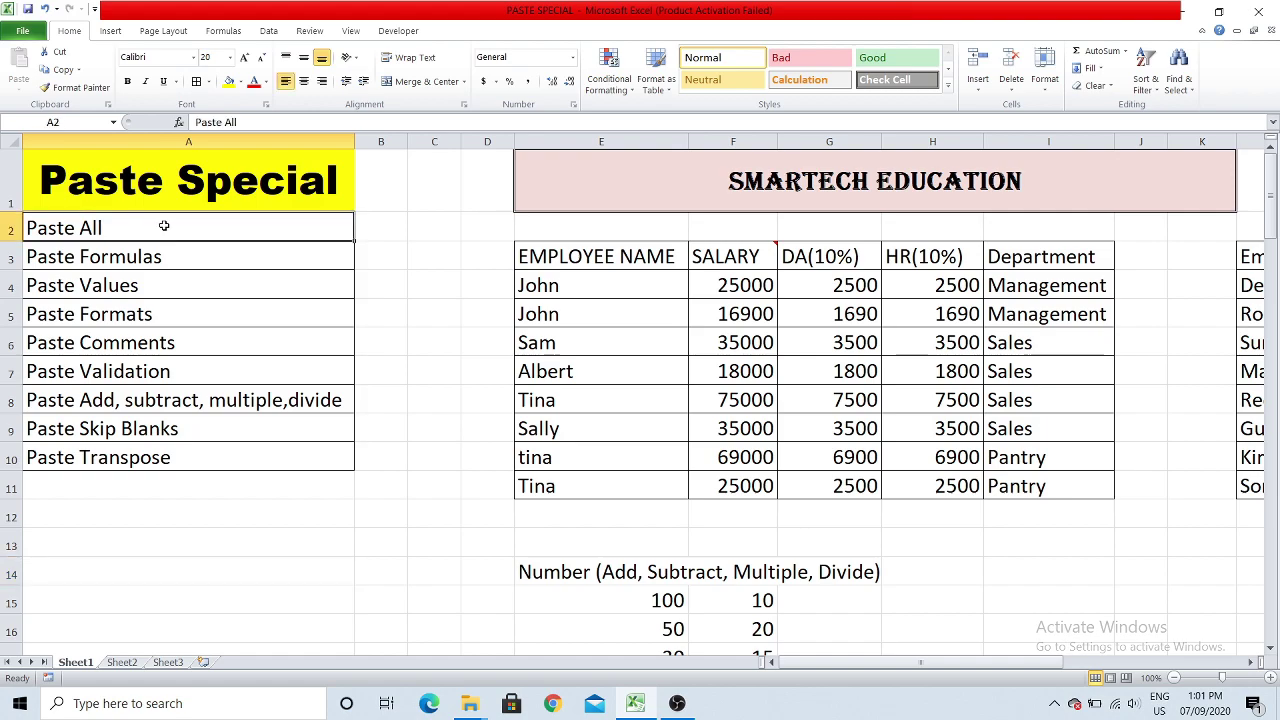
left_click(186, 255)
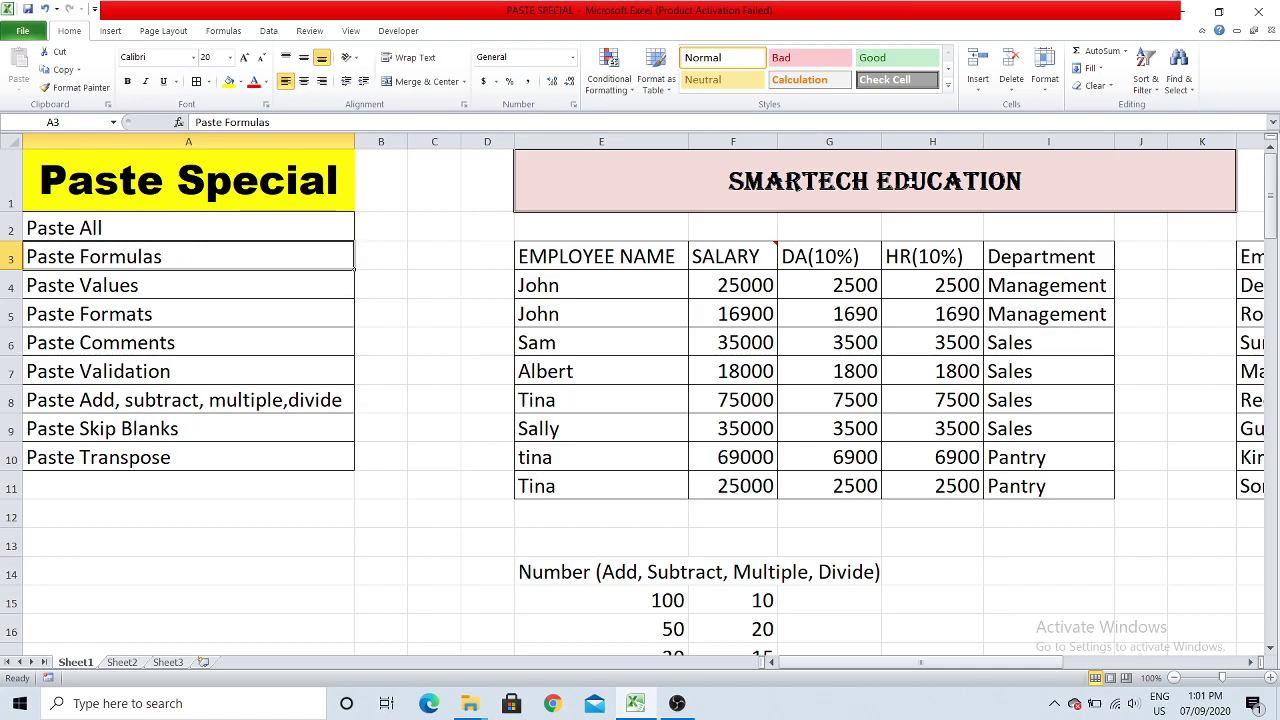
scroll(577, 531, "right", 2)
left_click(577, 531)
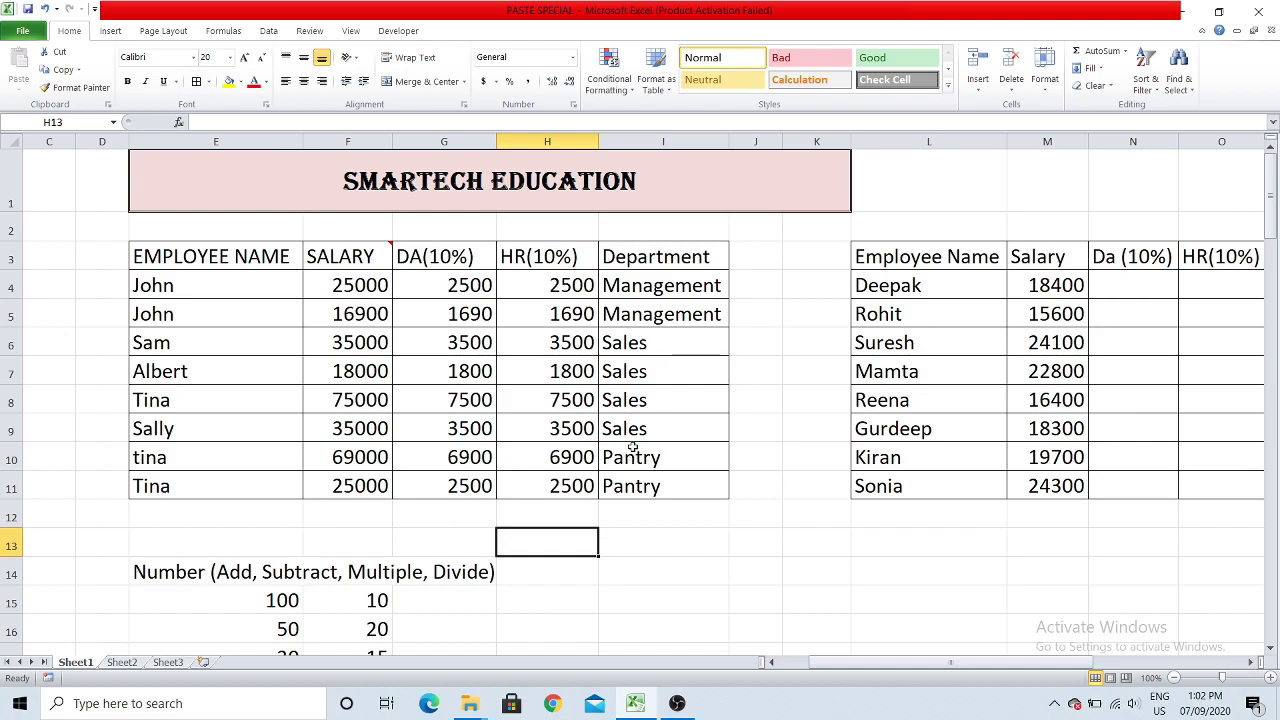
Copy the DA(10%) and HR(10%) cells G4:H11 and select N4:O11 as the destination.
scroll(340, 314, "right", 2)
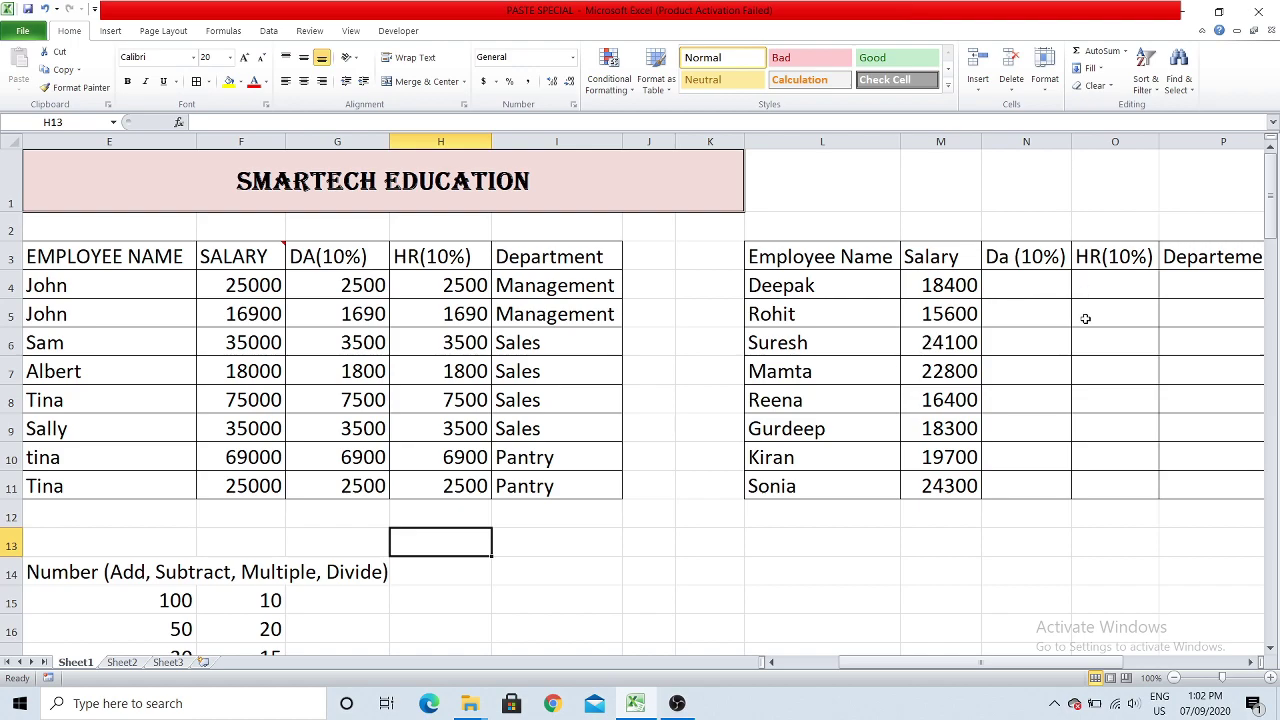
left_click(372, 290)
key("shift+Right")
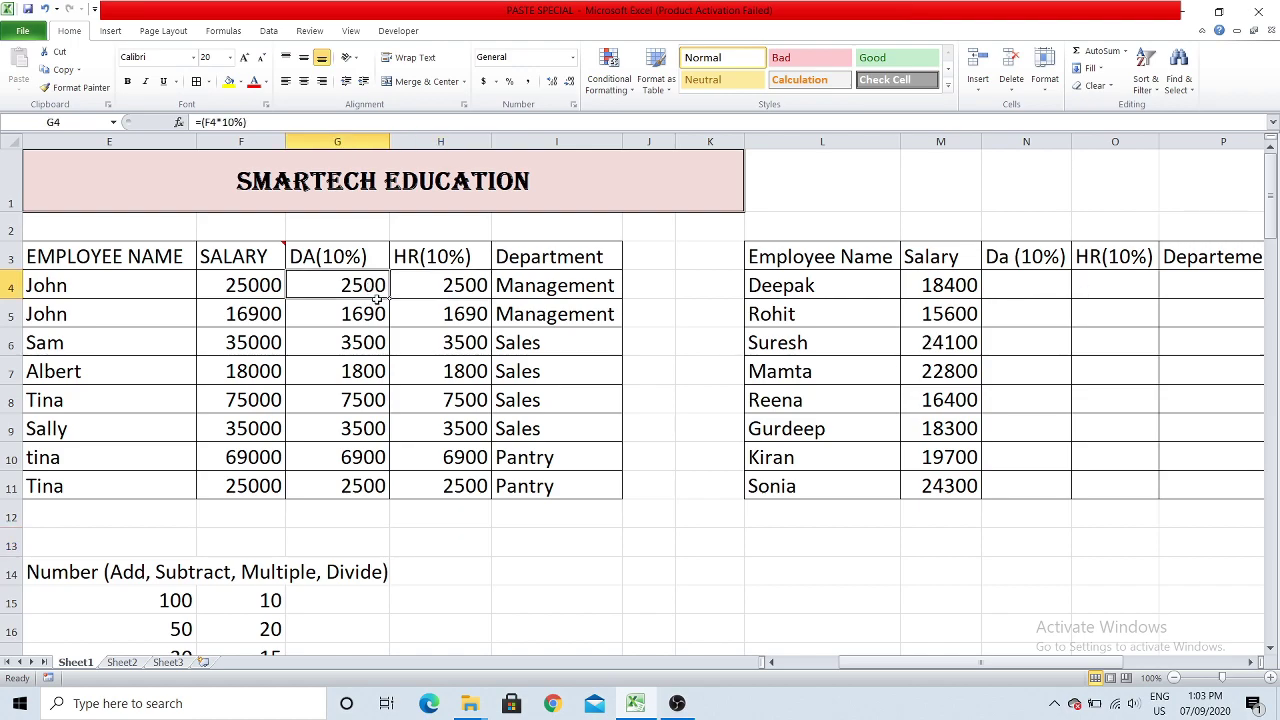
key("shift+Down")
key("shift+Down")
key("shift+Down")
key("shift+Down")
key("ctrl+c")
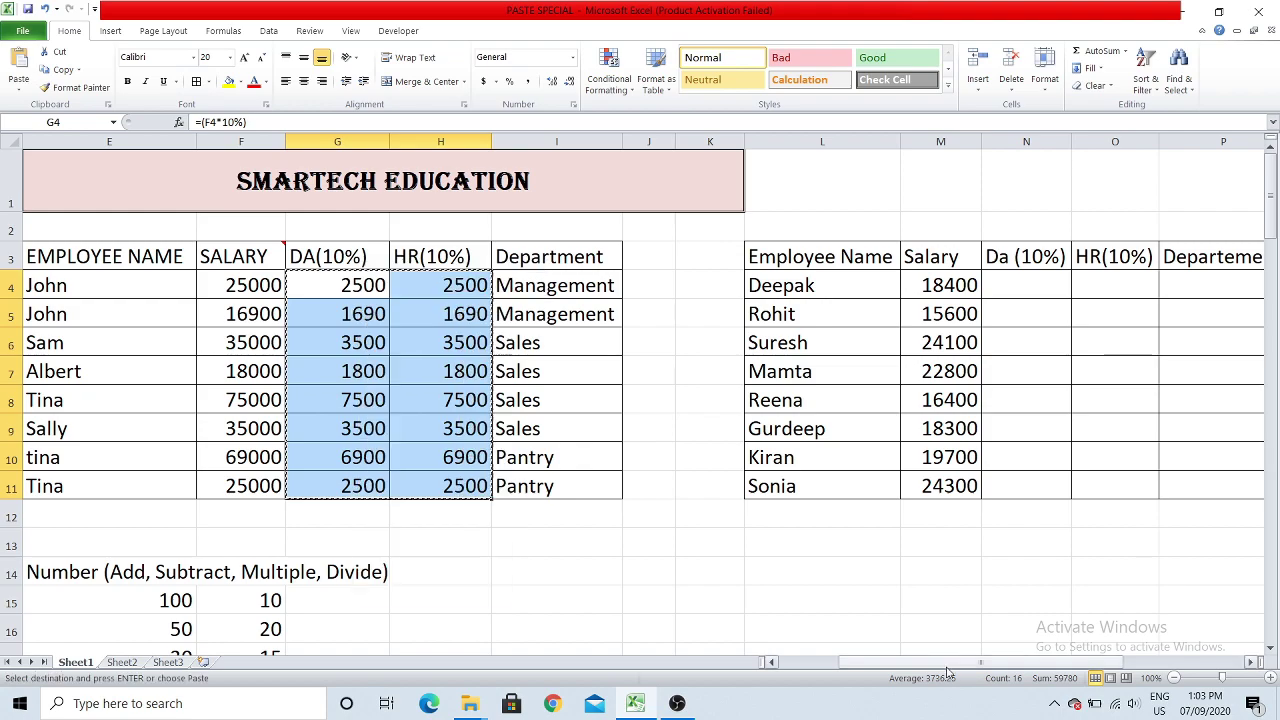
left_click_drag(955, 662, 968, 670)
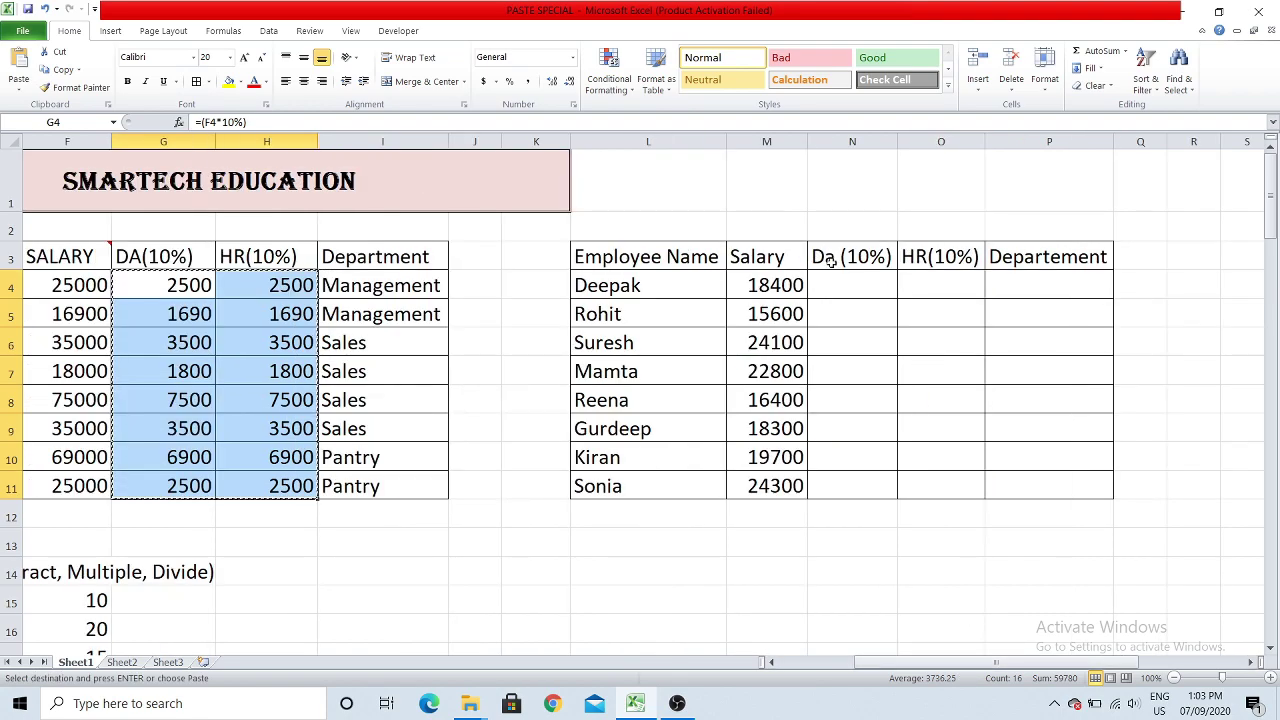
mouse_move(845, 287)
left_mouse_down()
mouse_move(924, 456)
mouse_move(920, 480)
left_mouse_up()
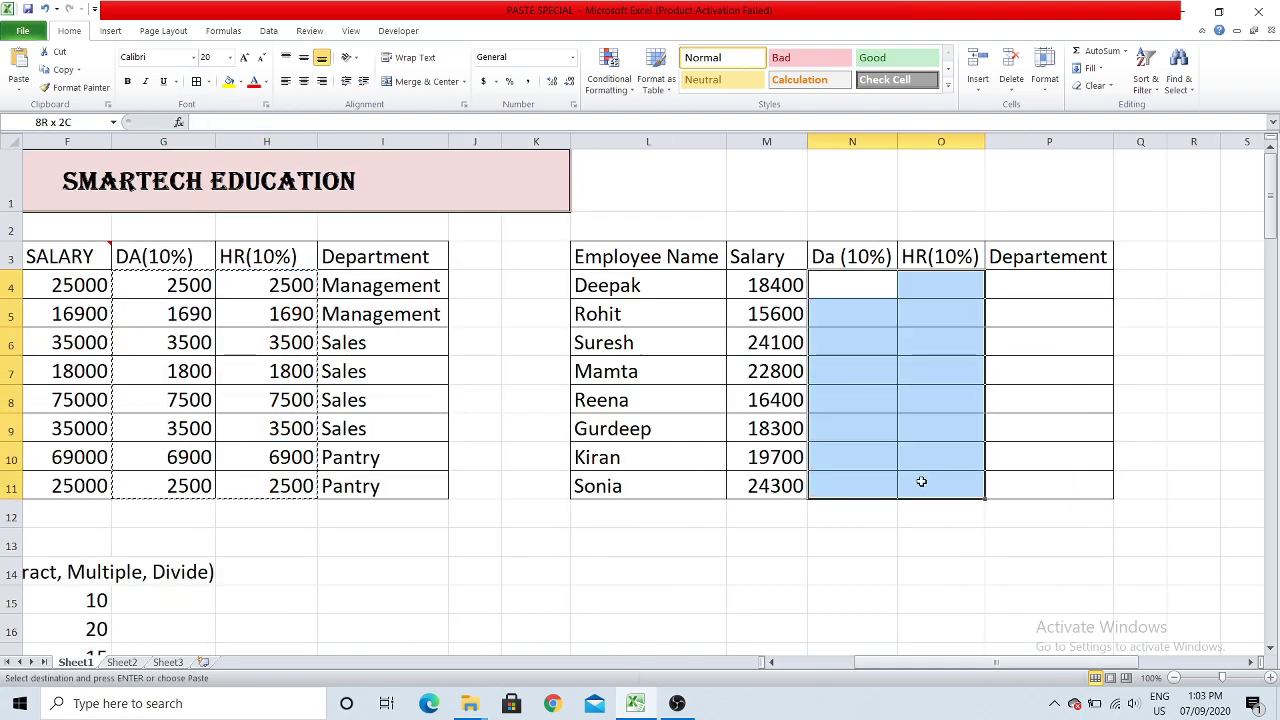
Paste only the formulas into the second table's Da and HR cells N4:O11.
right_click(861, 286)
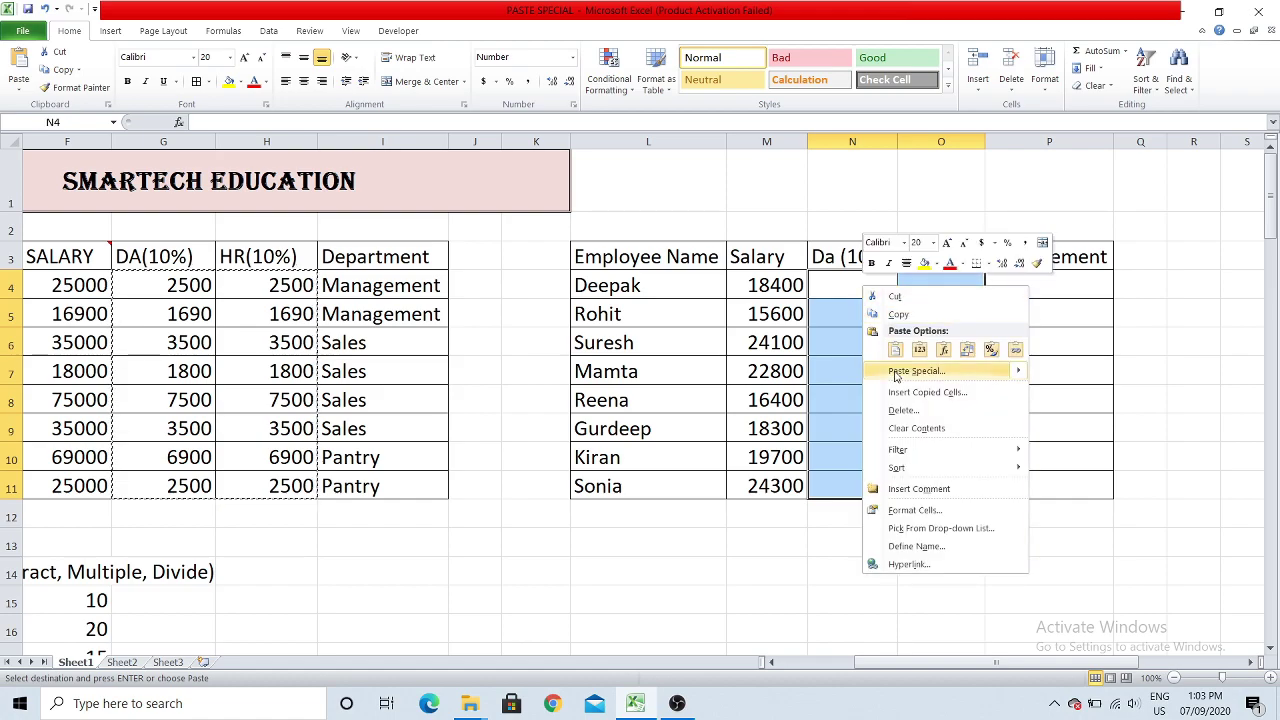
left_click(896, 372)
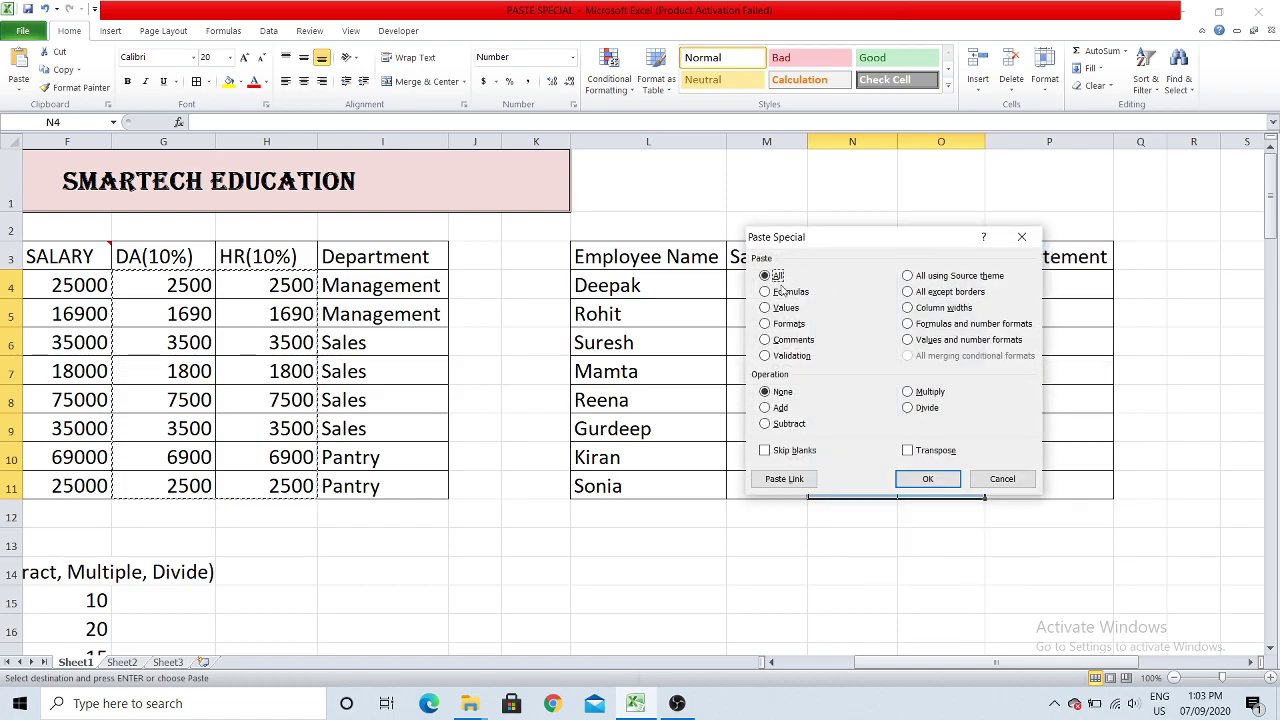
left_click(765, 292)
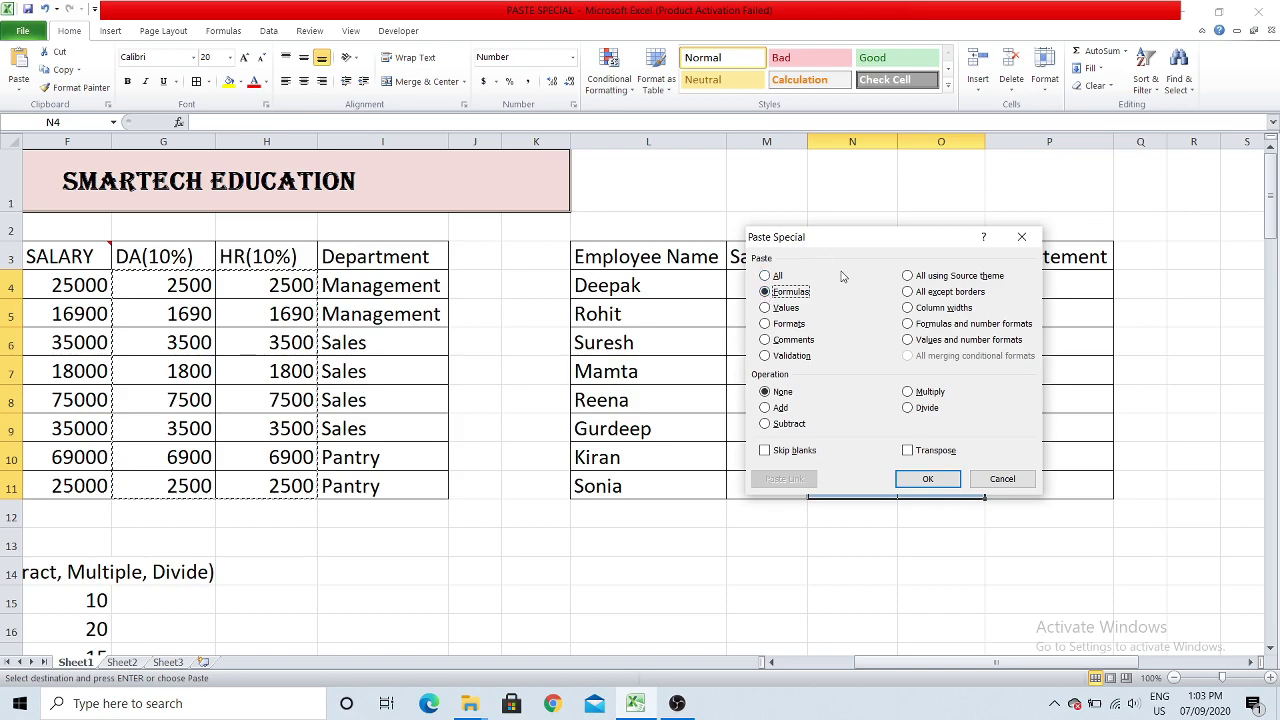
left_click(921, 479)
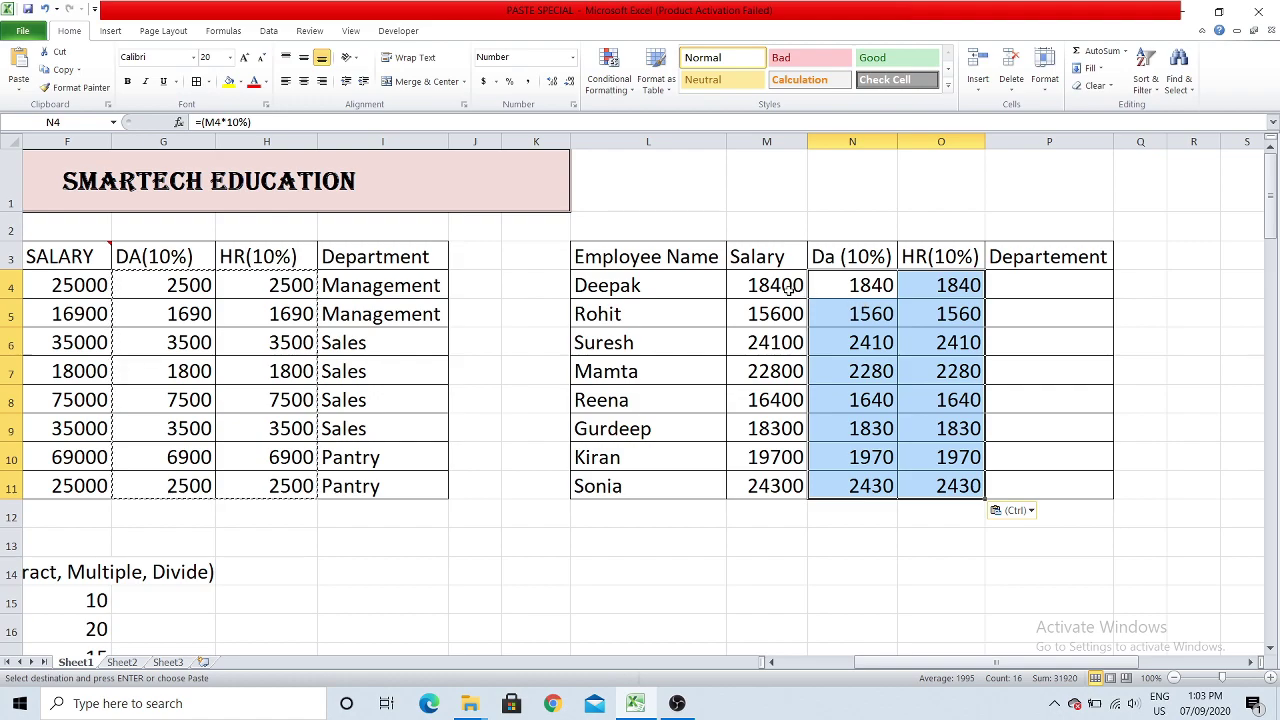
Compare the pasted formula in N4 with the original HR formula in H4.
left_click(851, 285)
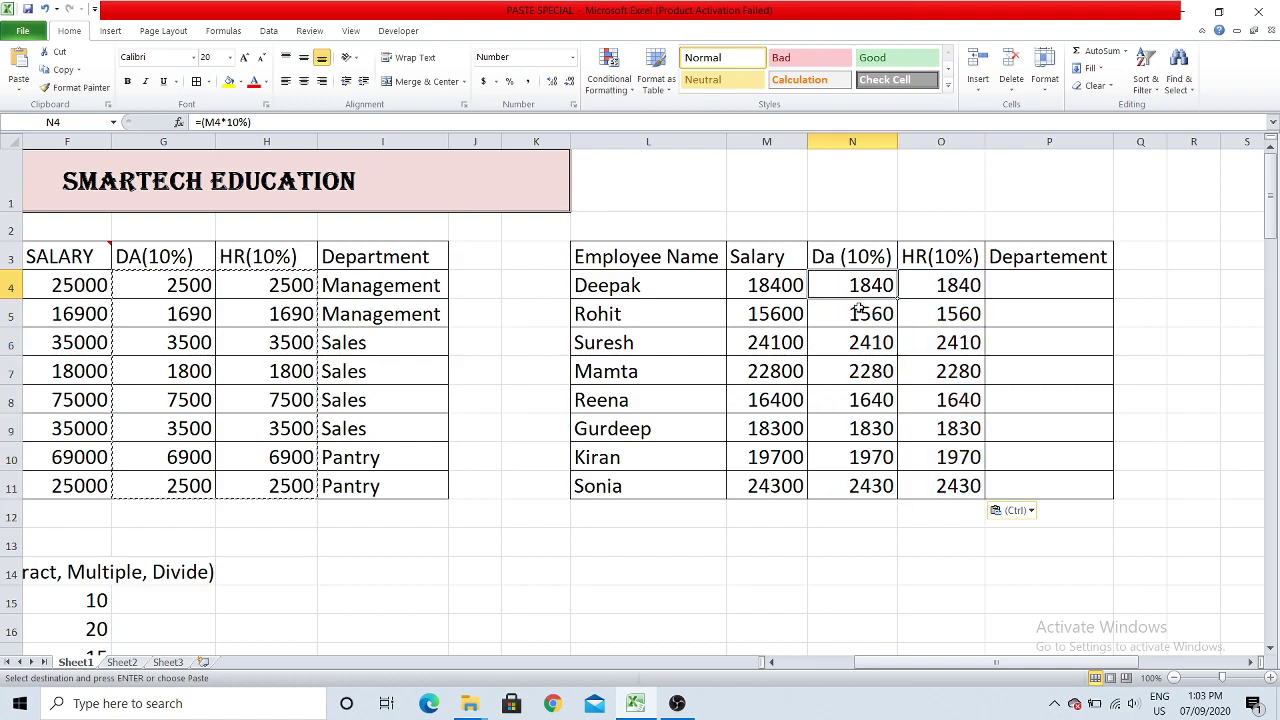
double_click(860, 287)
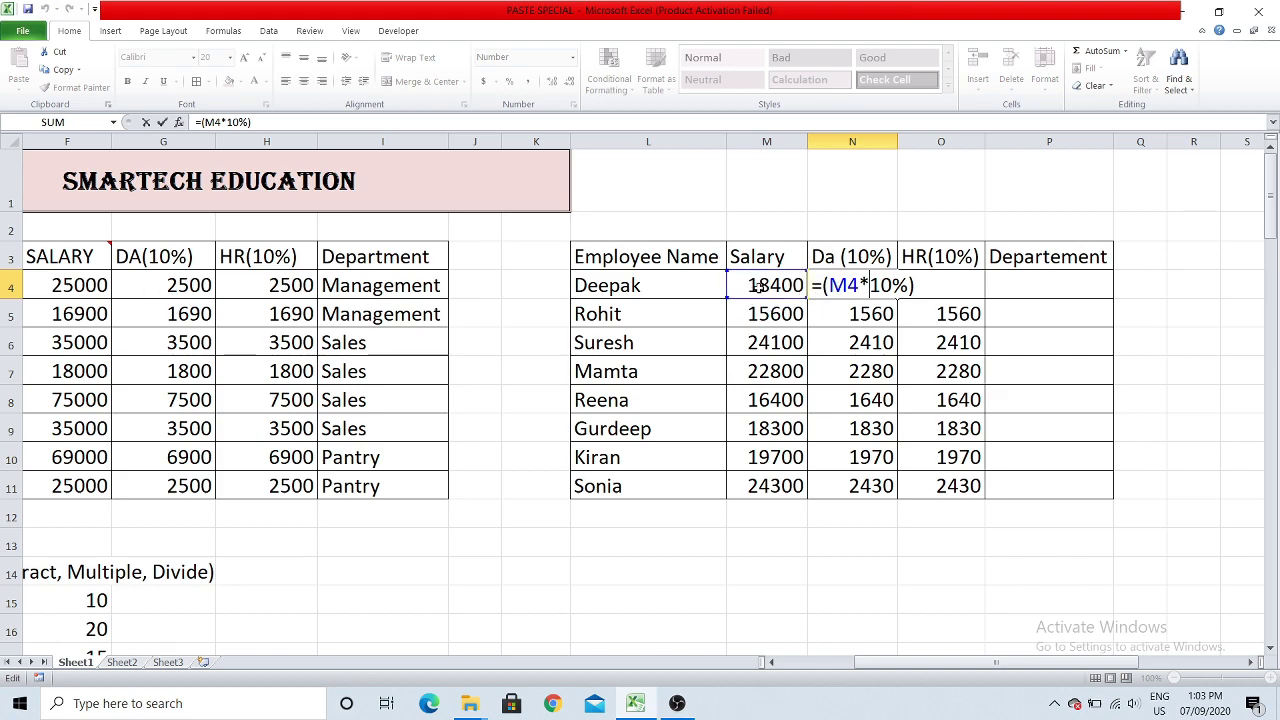
left_click(862, 333)
double_click(266, 281)
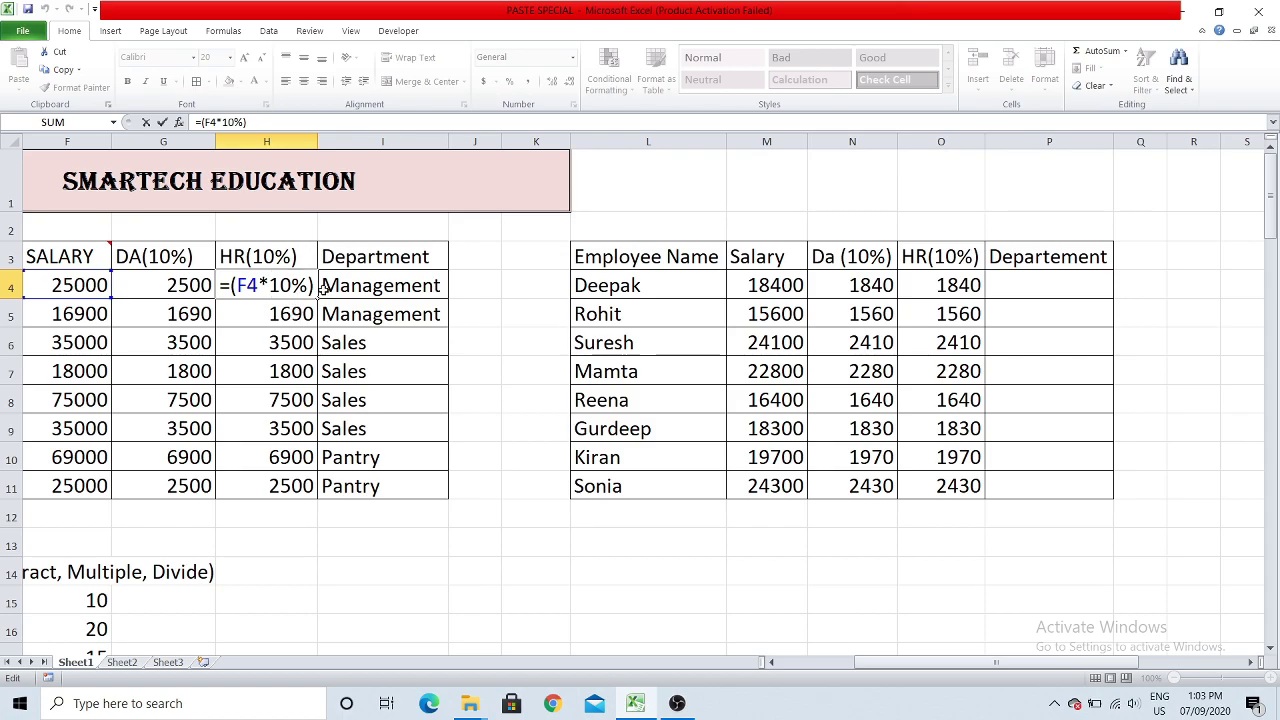
key("Return")
scroll(771, 662, "left", 5)
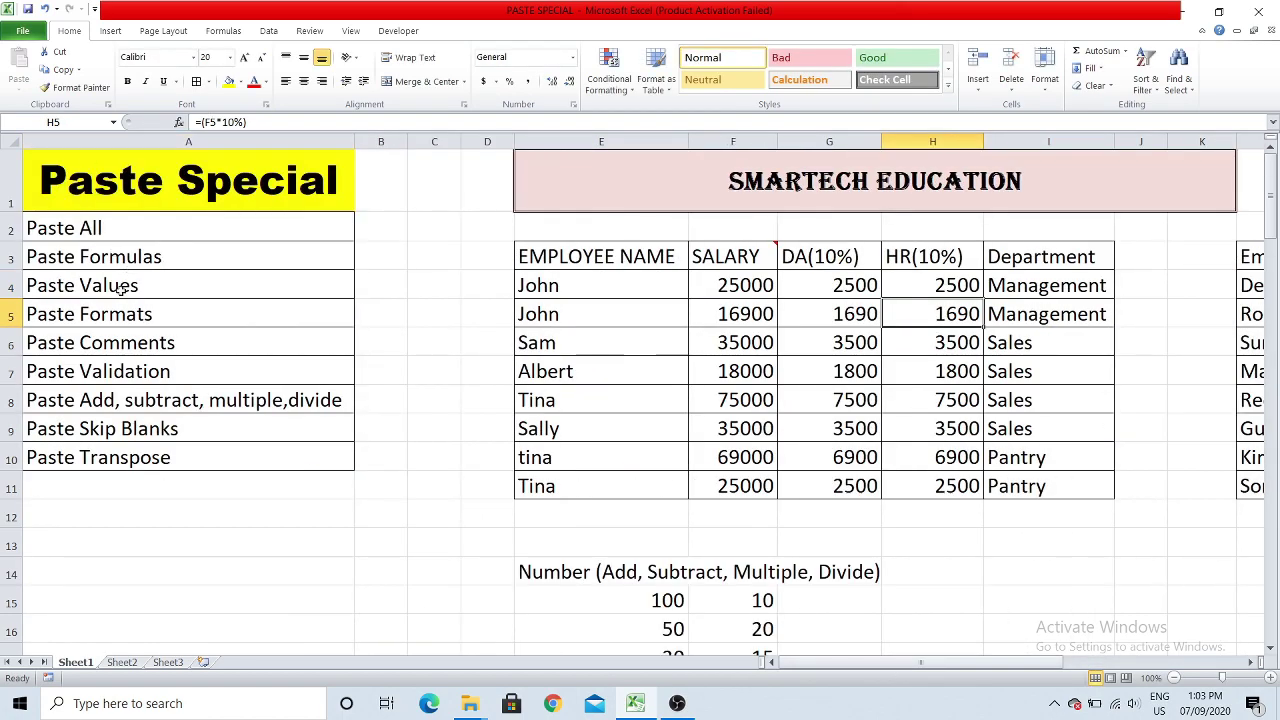
Copy the DA formulas G4:G11 and paste them at I14, where they show 0.
left_click(120, 287)
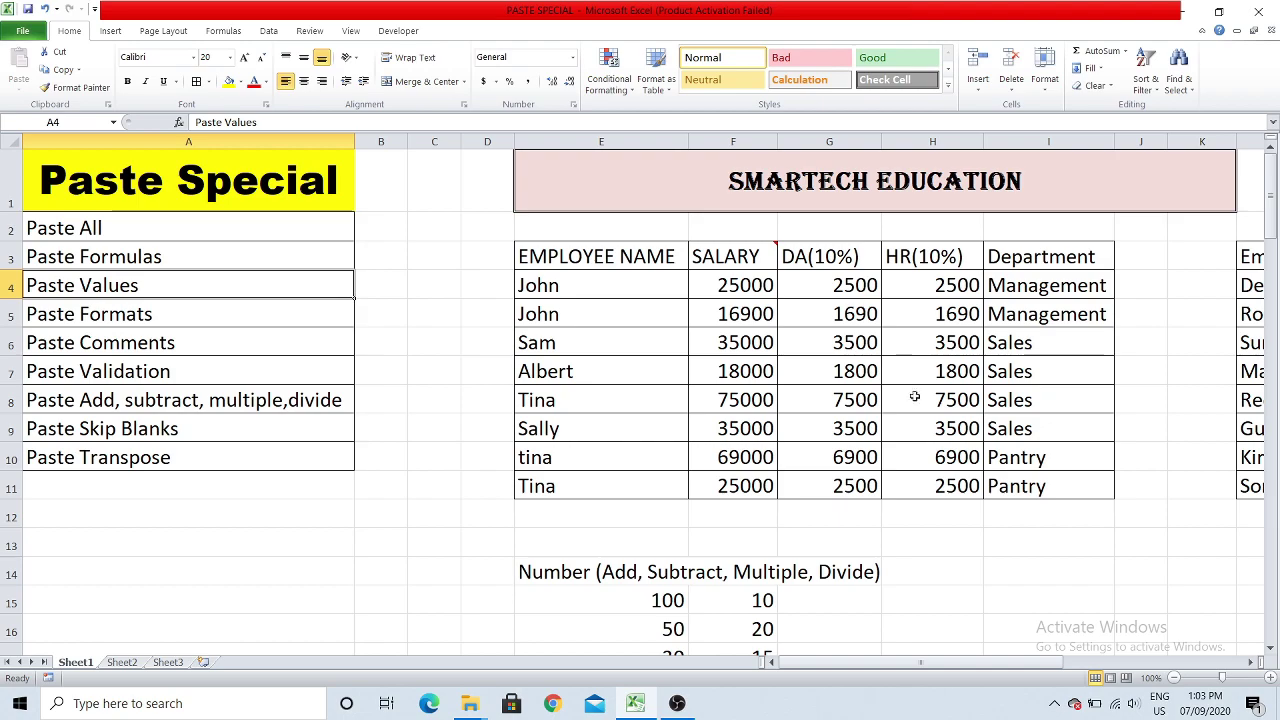
scroll(946, 543, "right", 1)
left_click_drag(497, 285, 500, 486)
left_click_drag(512, 284, 506, 485)
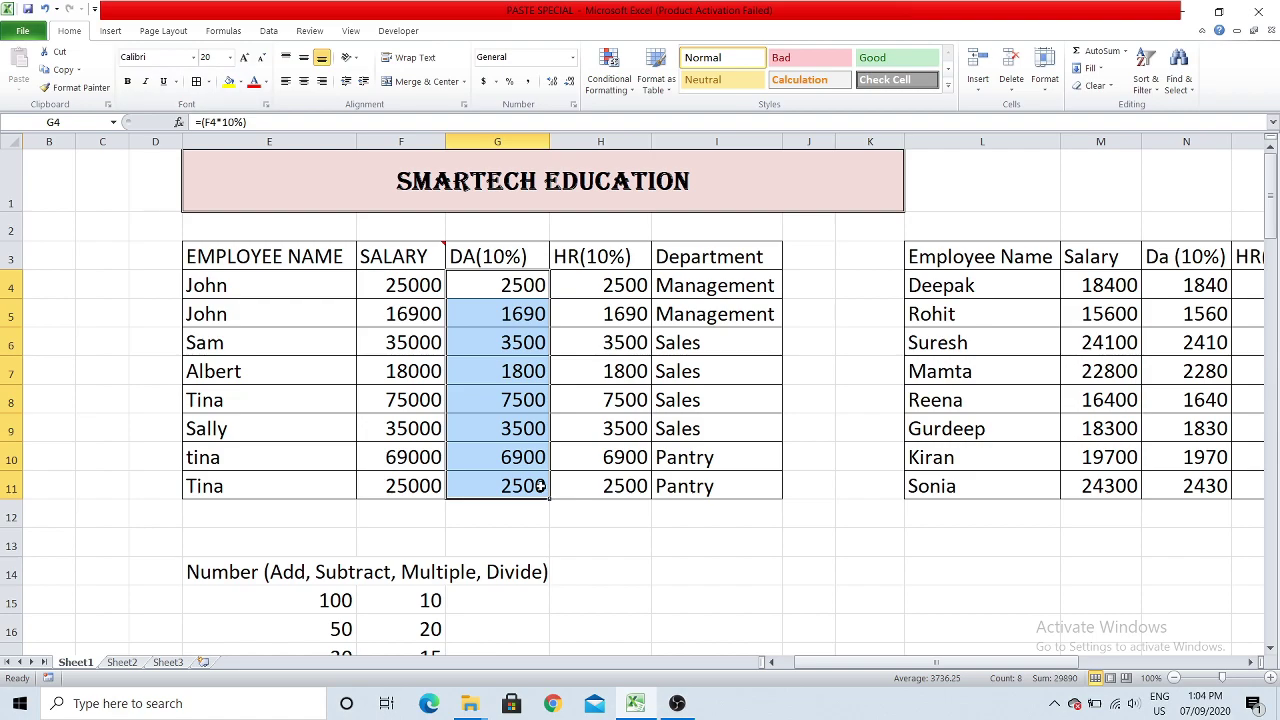
key("ctrl+c")
scroll(606, 648, "down", 2)
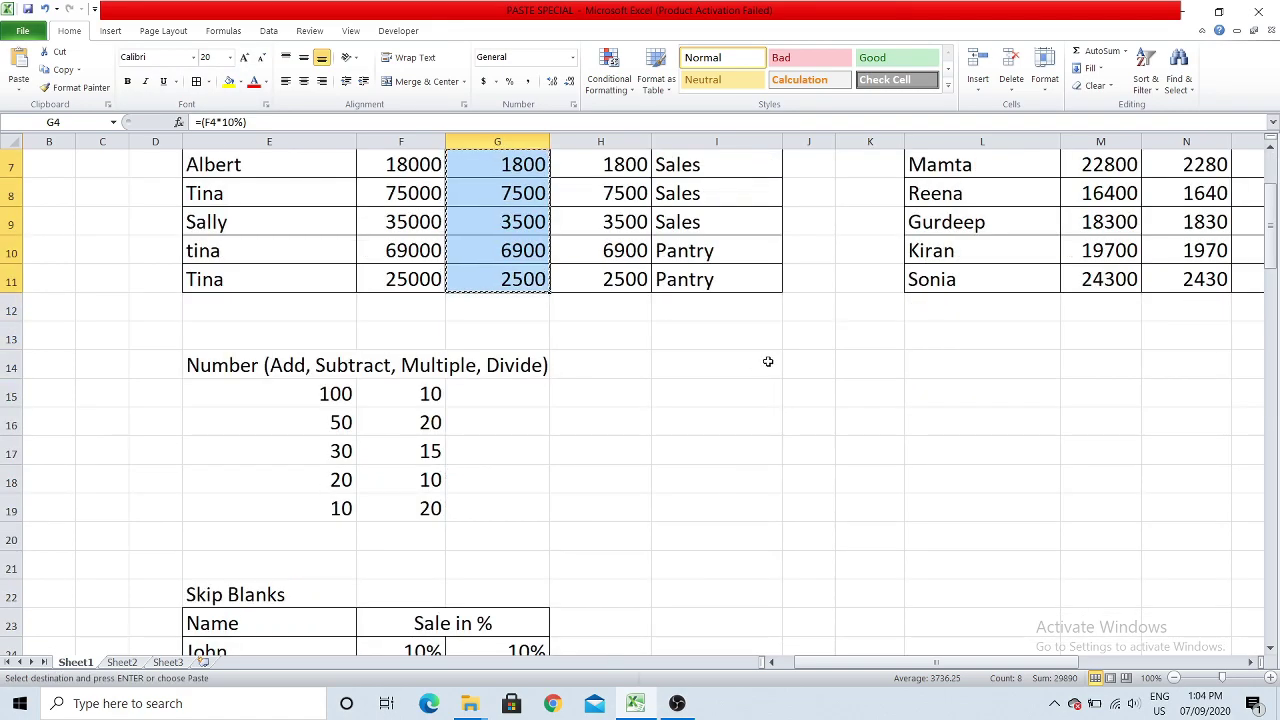
left_click(733, 357)
key("ctrl+v")
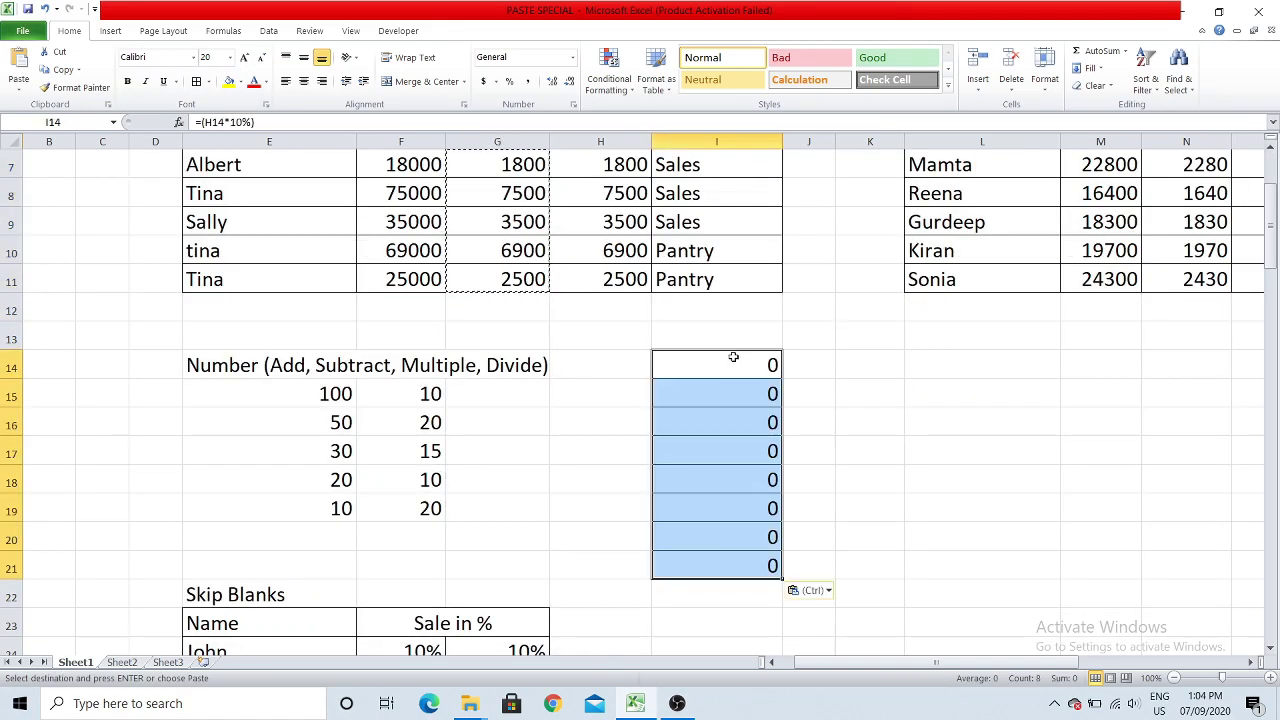
left_click(733, 360)
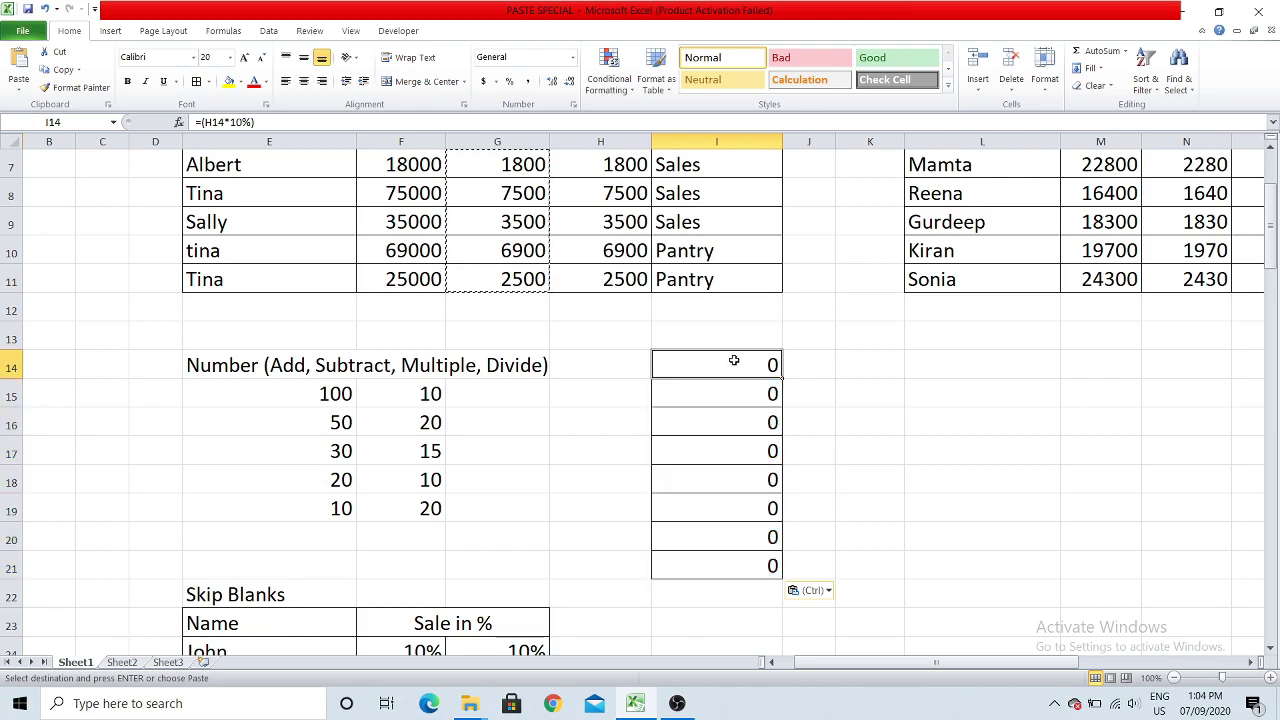
Reselect the DA range G4:G11, then select the pasted range I14:I21.
scroll(719, 392, "up", 1)
scroll(705, 286, "up", 1)
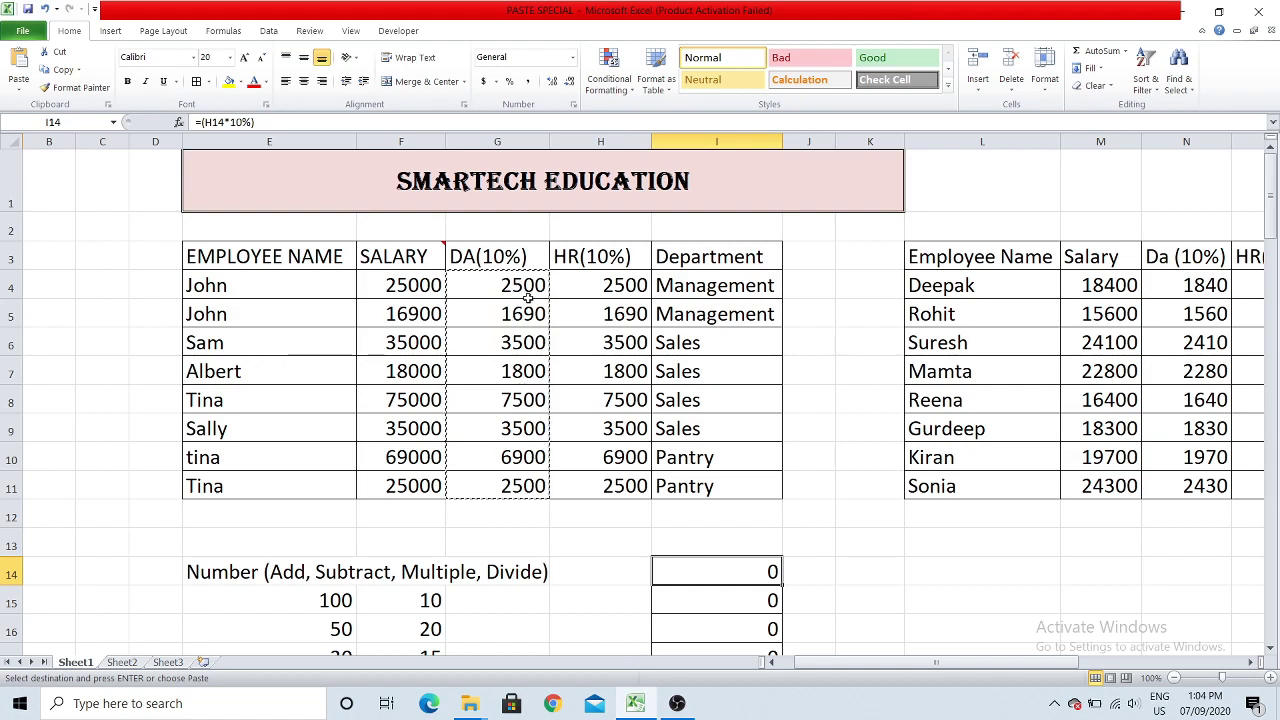
left_click_drag(520, 287, 500, 482)
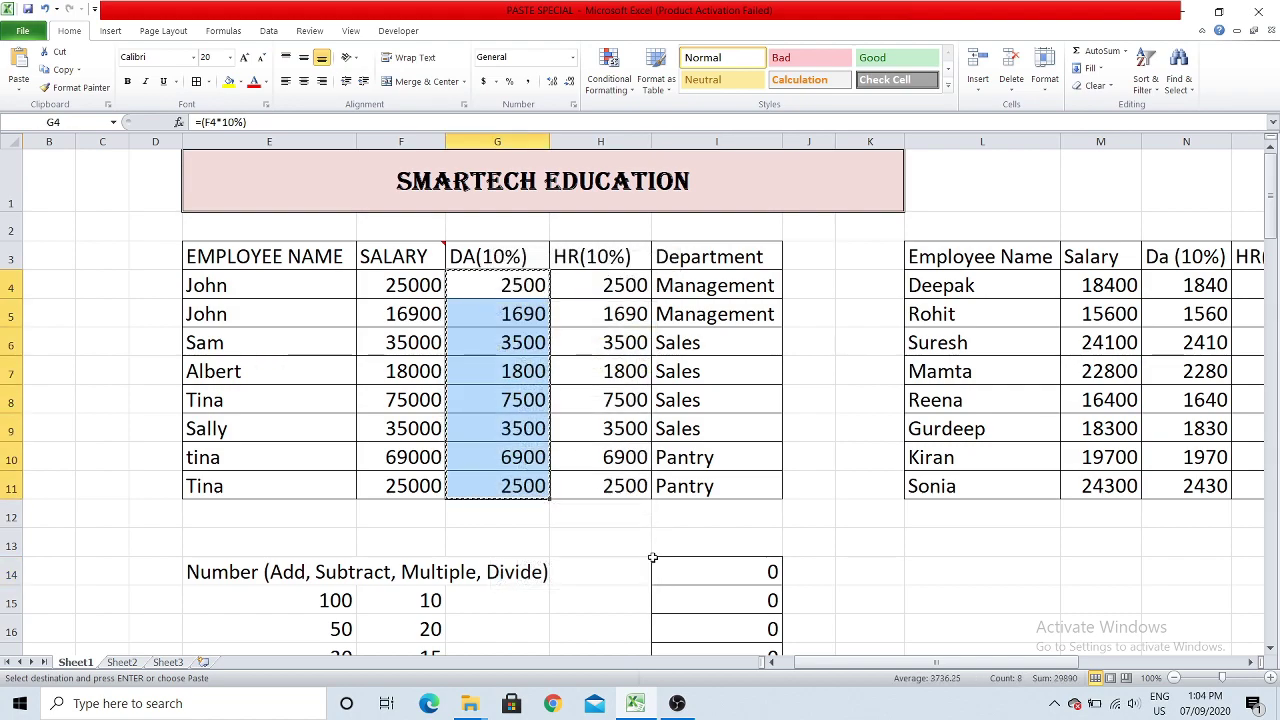
scroll(654, 560, "down", 2)
left_click_drag(738, 362, 720, 558)
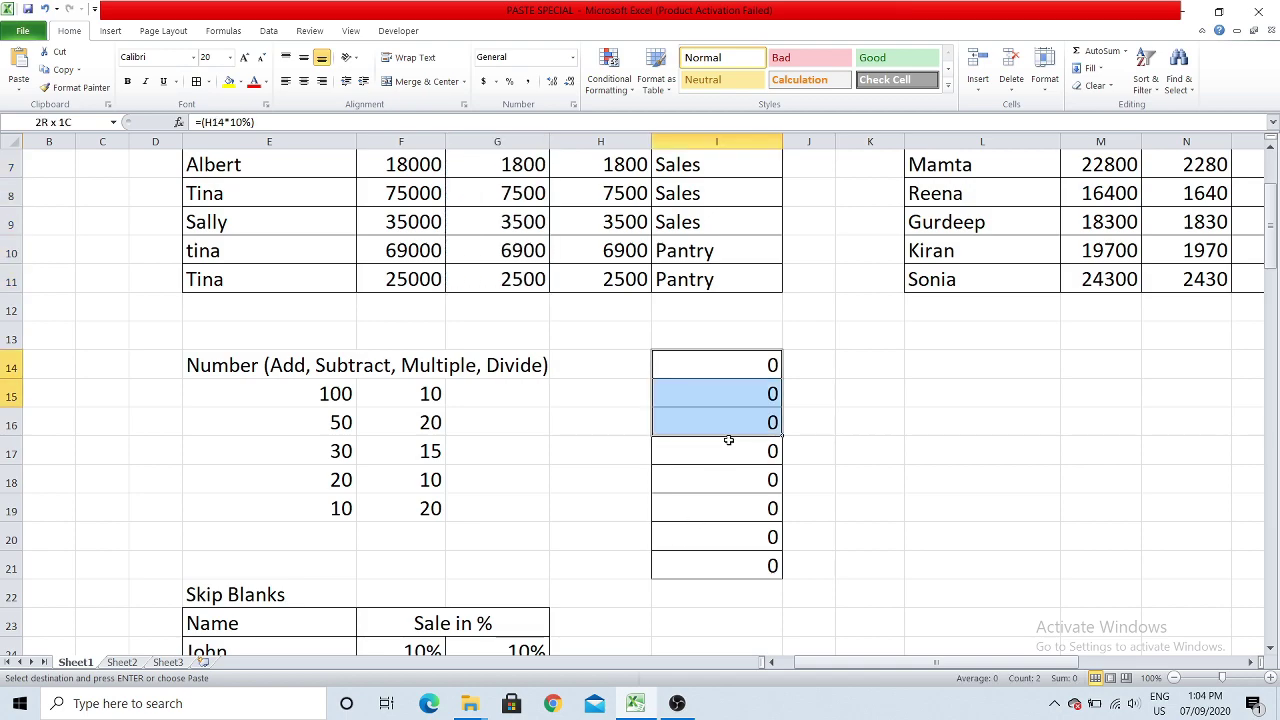
Paste the DA figures into I14:I21 as values only (2500, 1690, 3500 …).
right_click(704, 378)
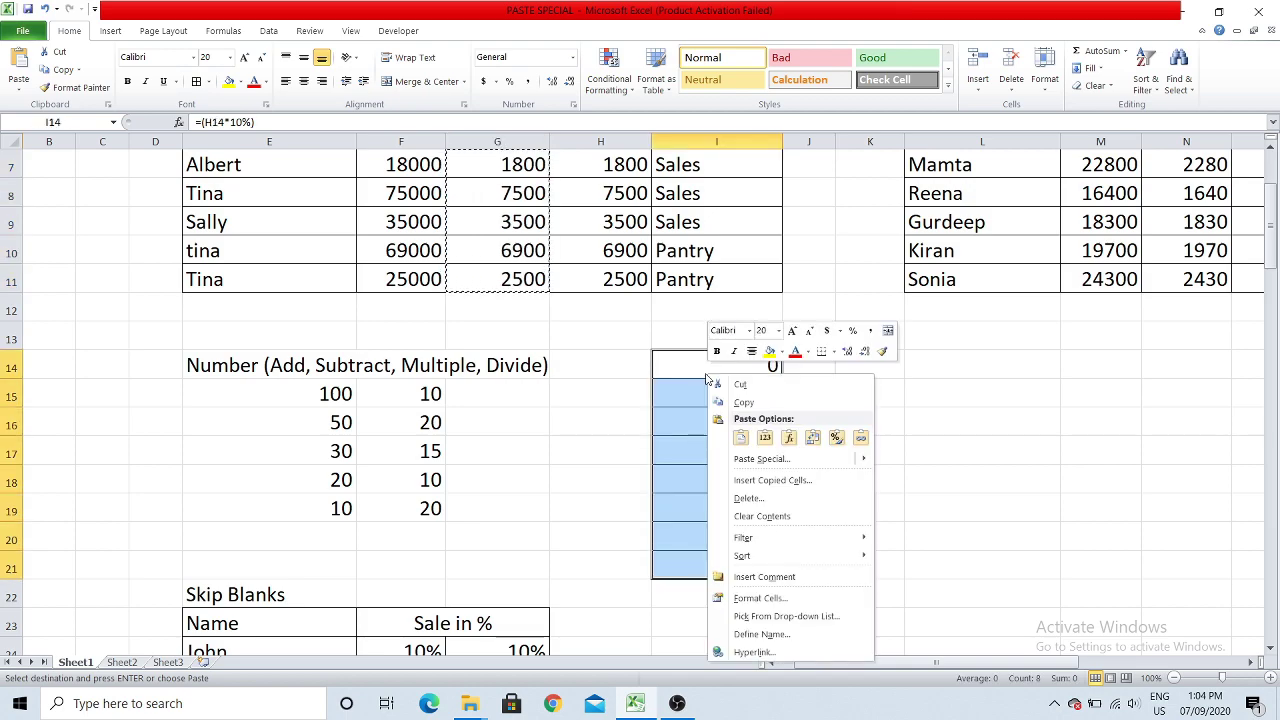
left_click(740, 458)
left_click(627, 395)
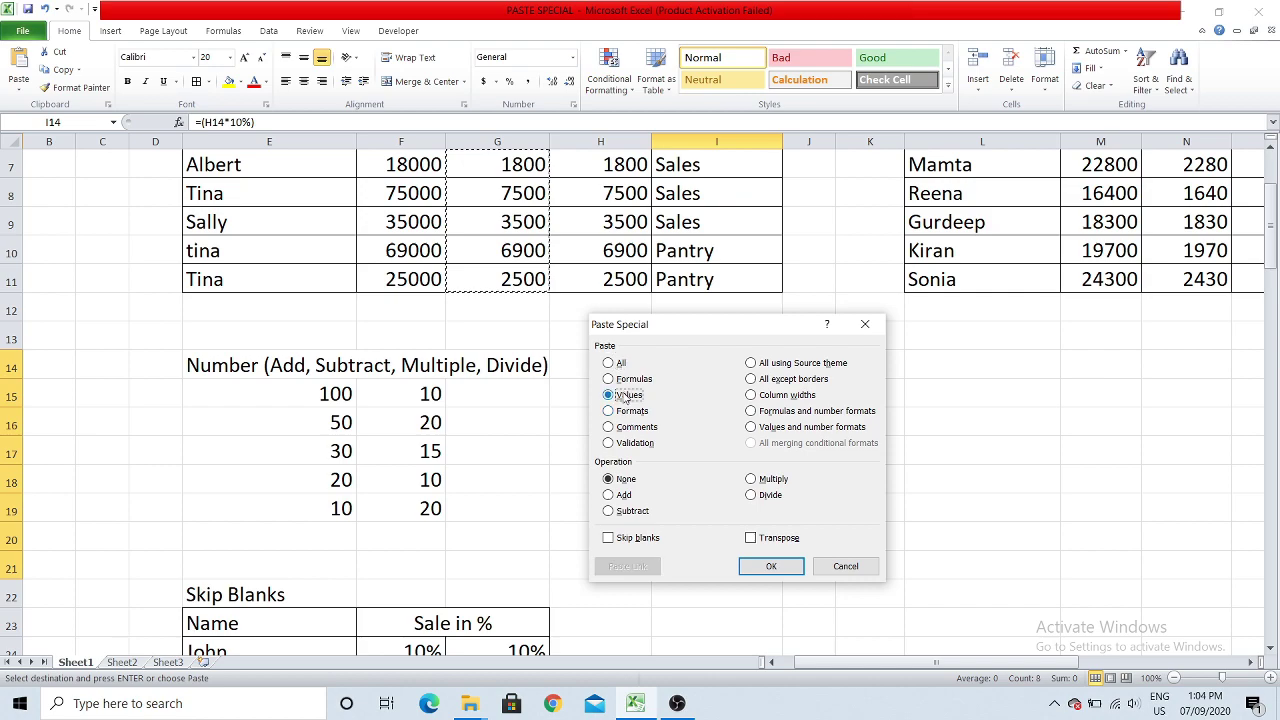
left_click(767, 567)
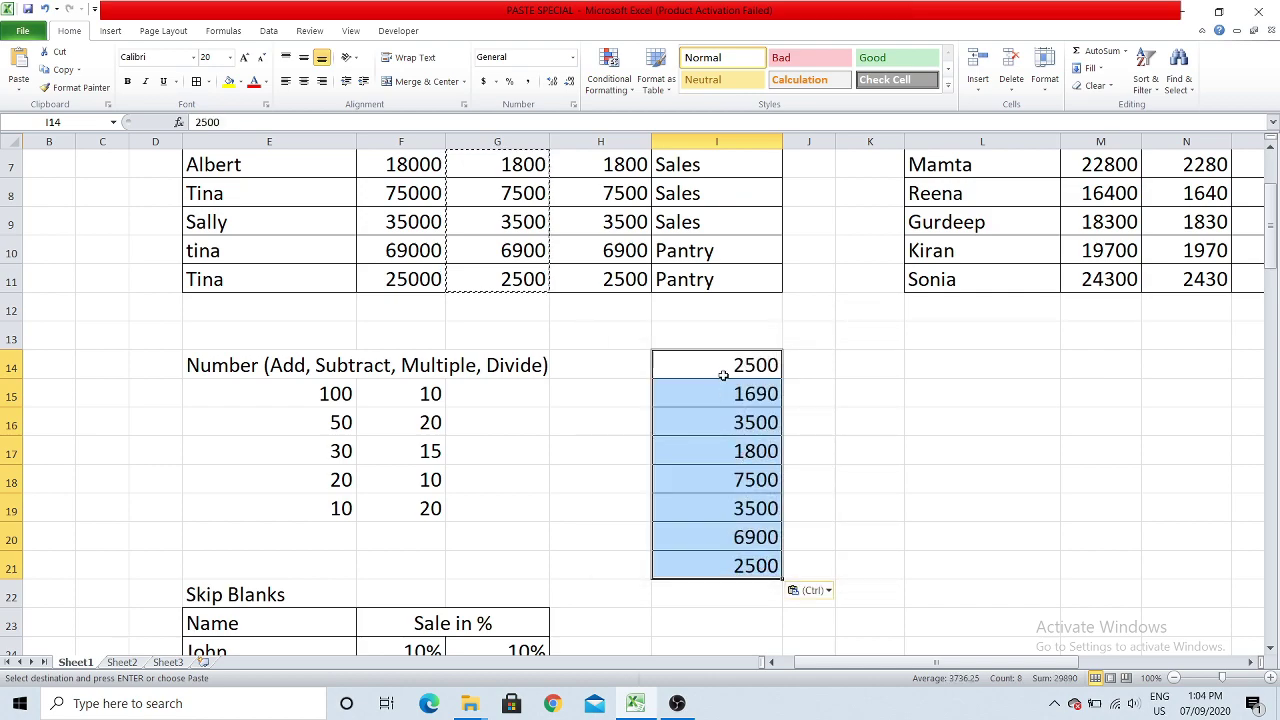
left_click(725, 366)
scroll(720, 376, "up", 1)
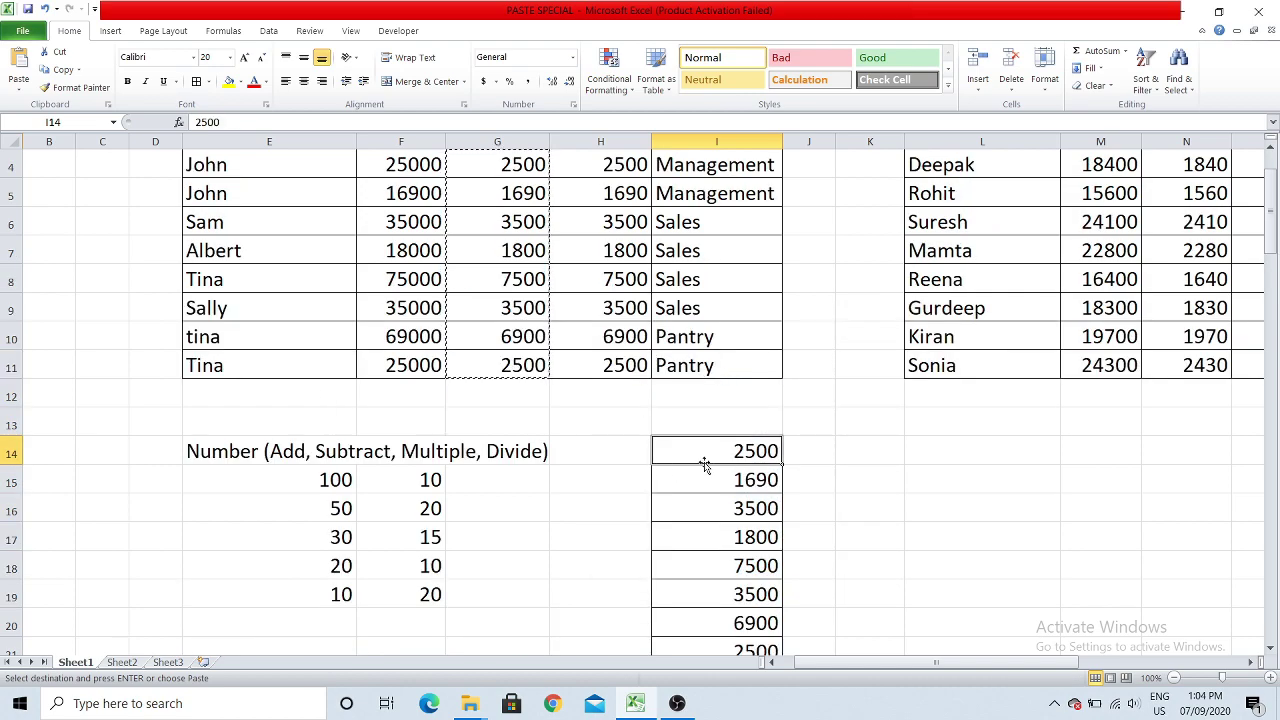
scroll(713, 455, "up", 1)
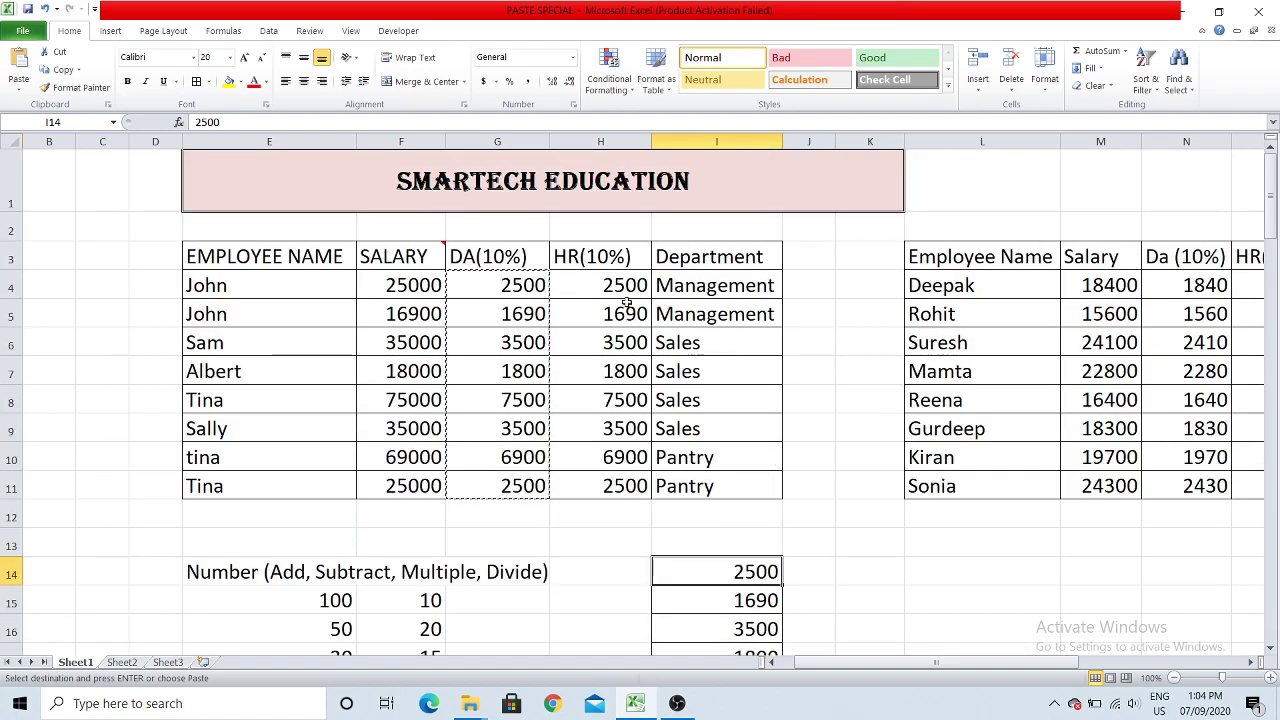
left_click(731, 599)
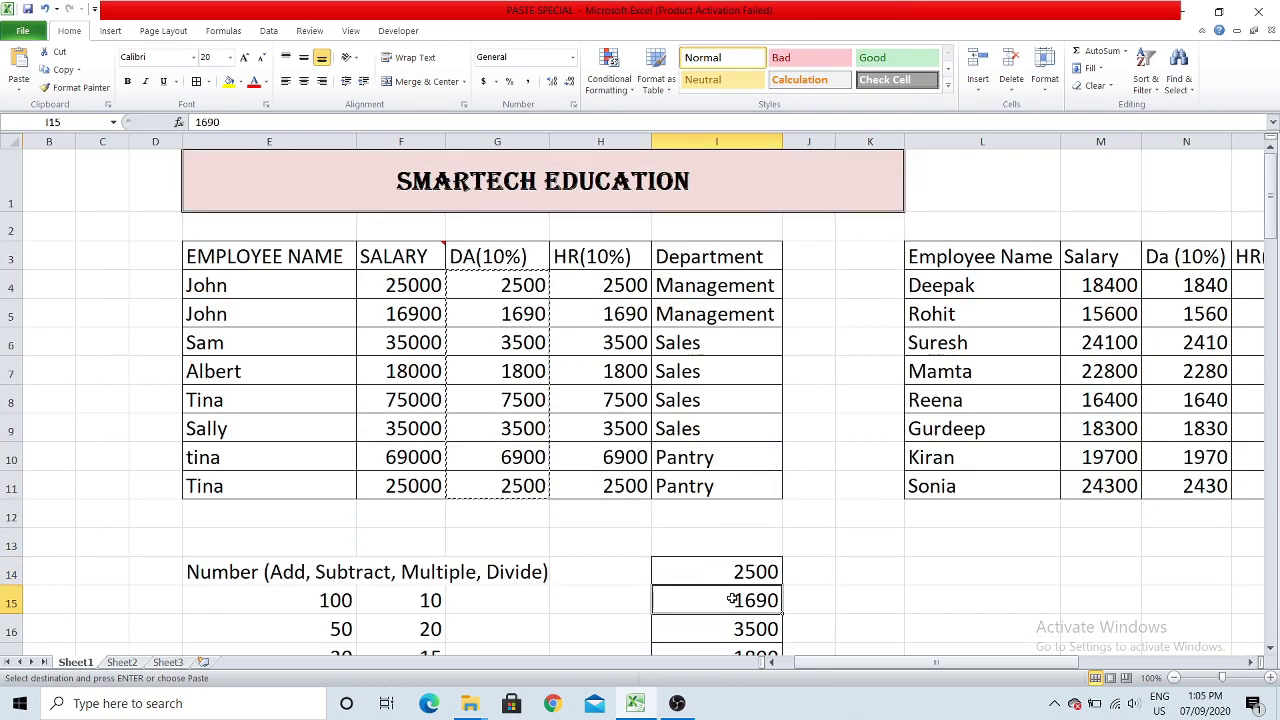
Scroll right to bring the Deepak-to-Sonia employee table into view.
scroll(731, 599, "right", 4)
left_click(705, 288)
mouse_move(900, 663)
left_mouse_down()
mouse_move(884, 669)
mouse_move(900, 669)
left_mouse_up()
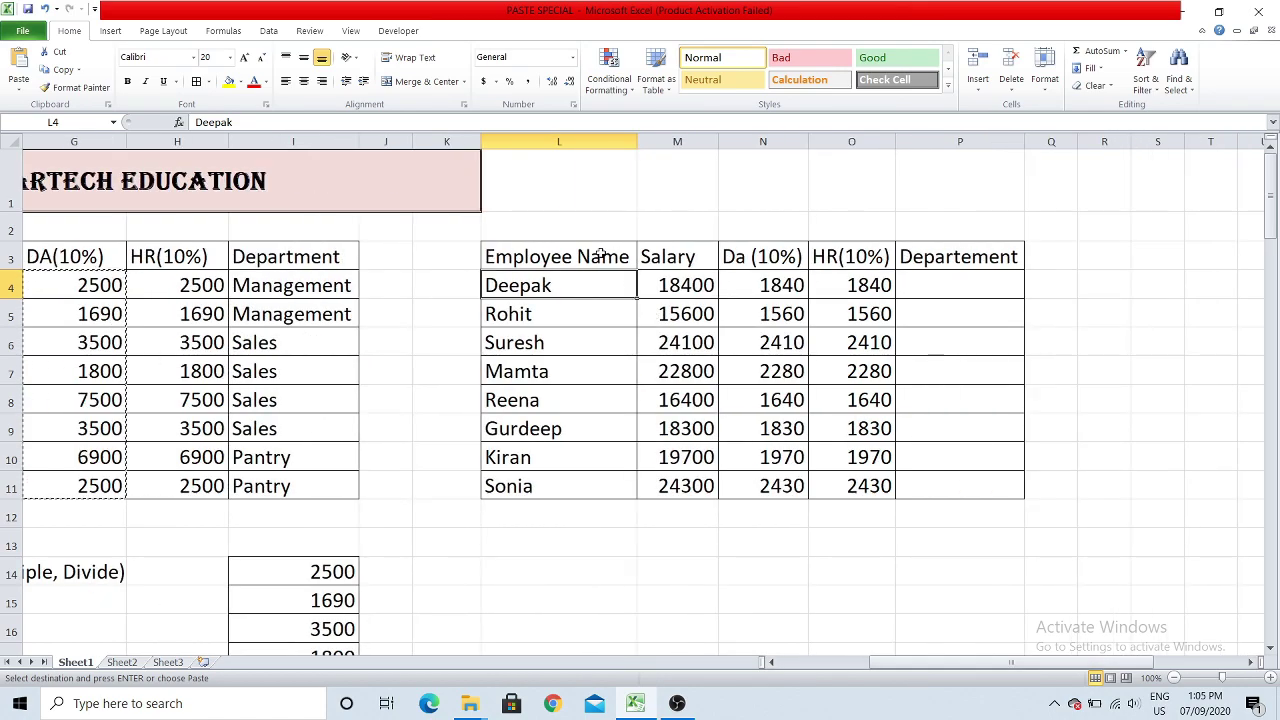
Insert a blank column at M and enter =UPPER(L4) in M4.
left_click(678, 141)
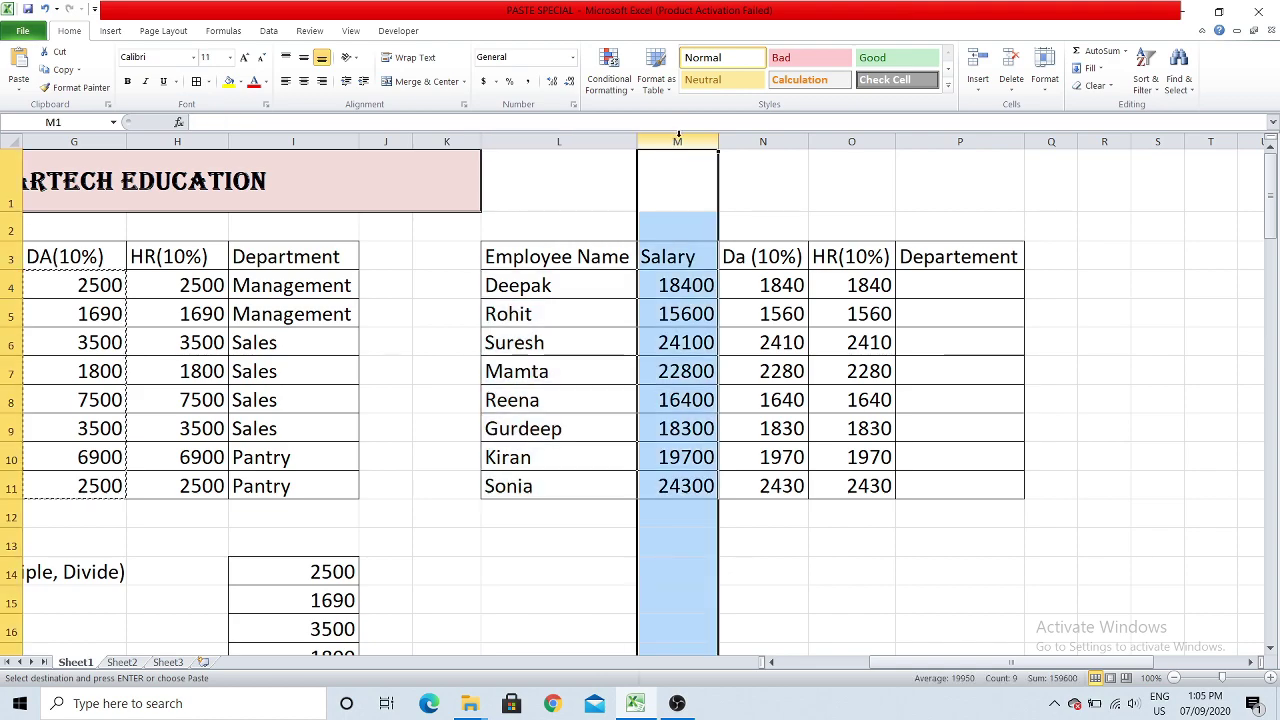
left_click(978, 68)
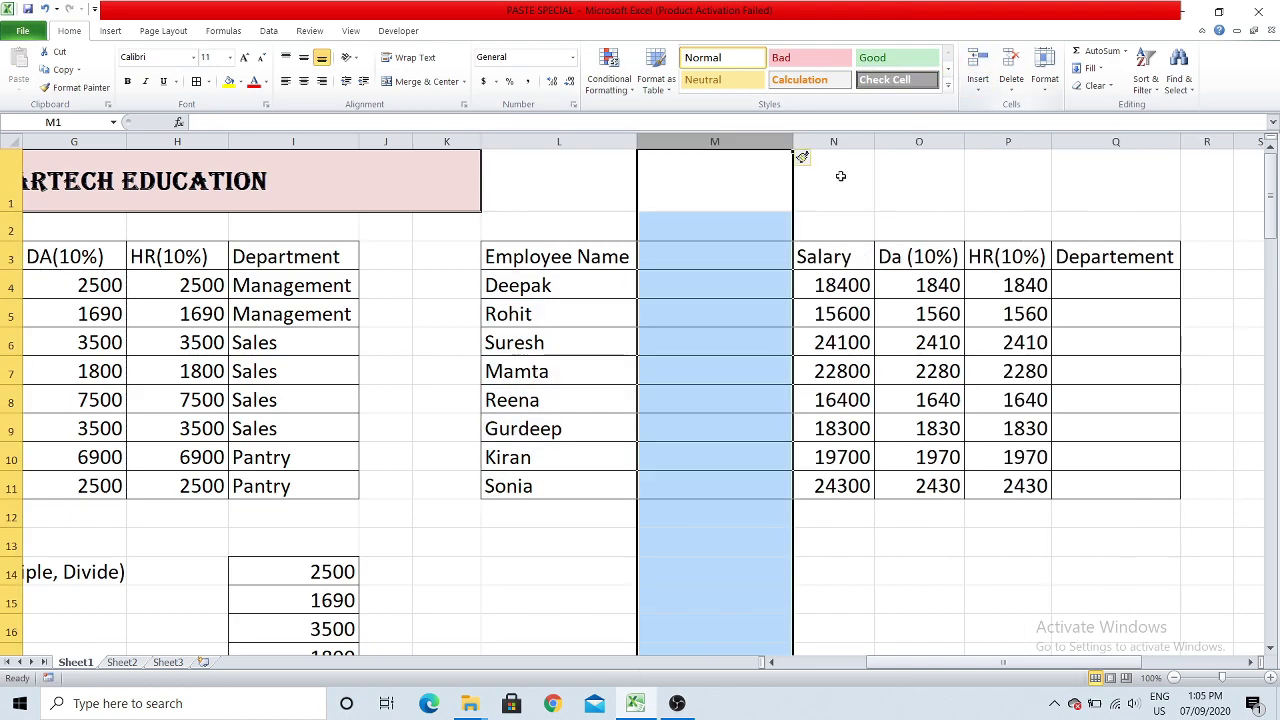
left_click(698, 285)
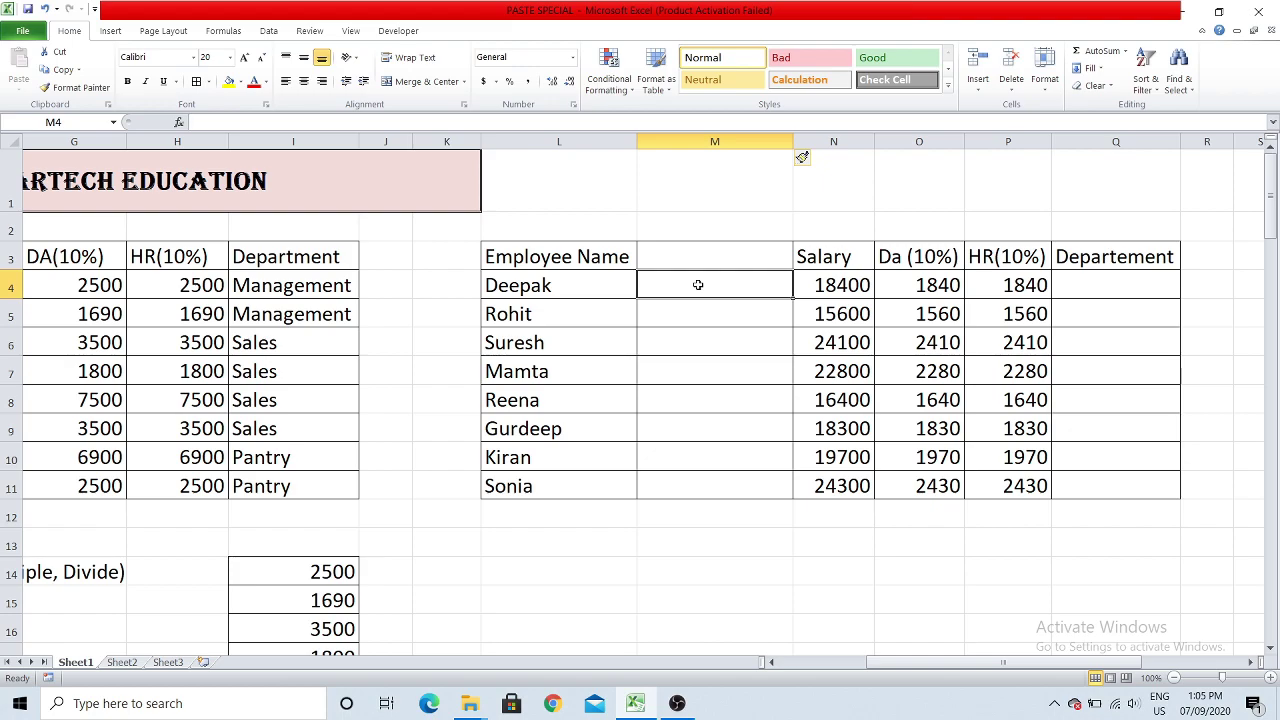
type("=Upper(")
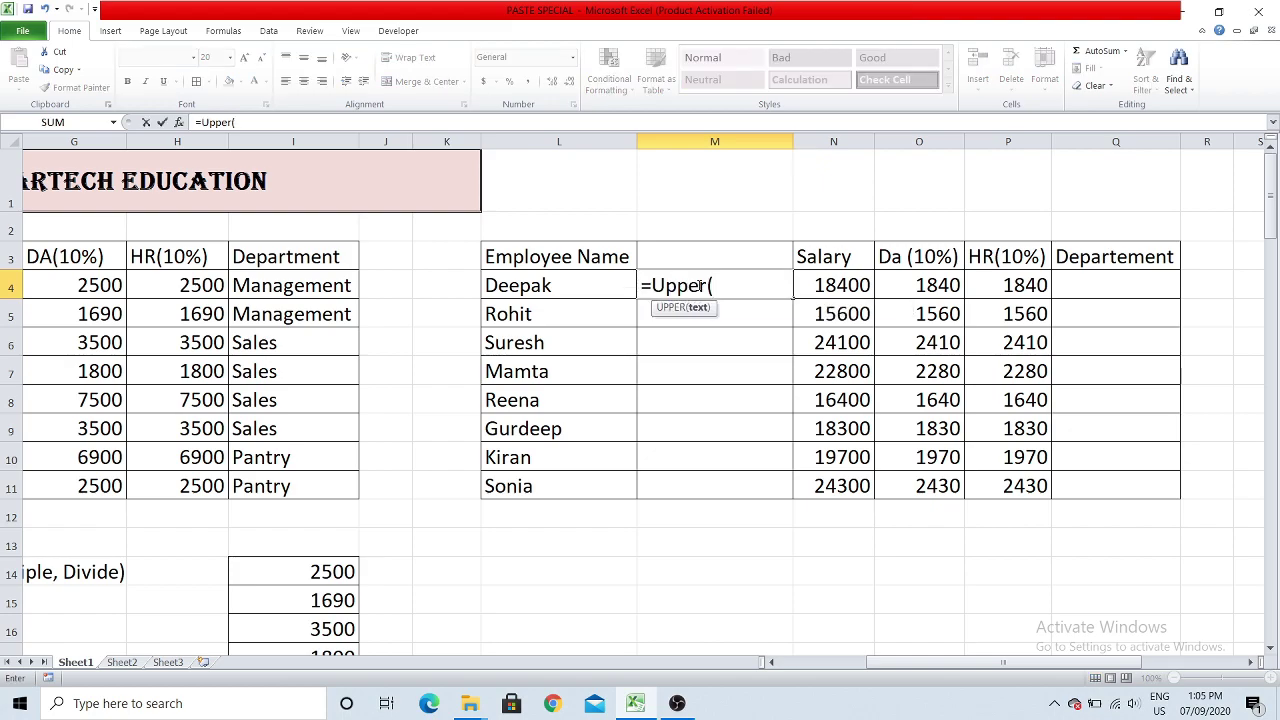
left_click(609, 285)
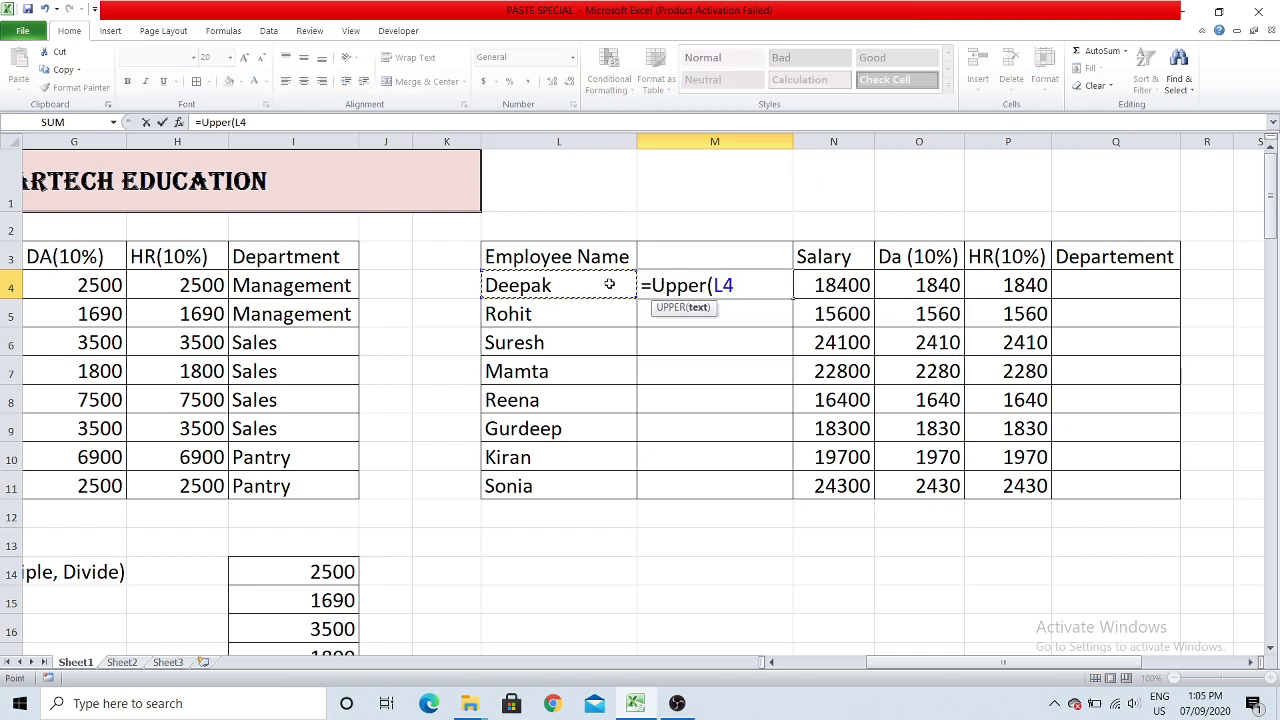
type(")")
key("Return")
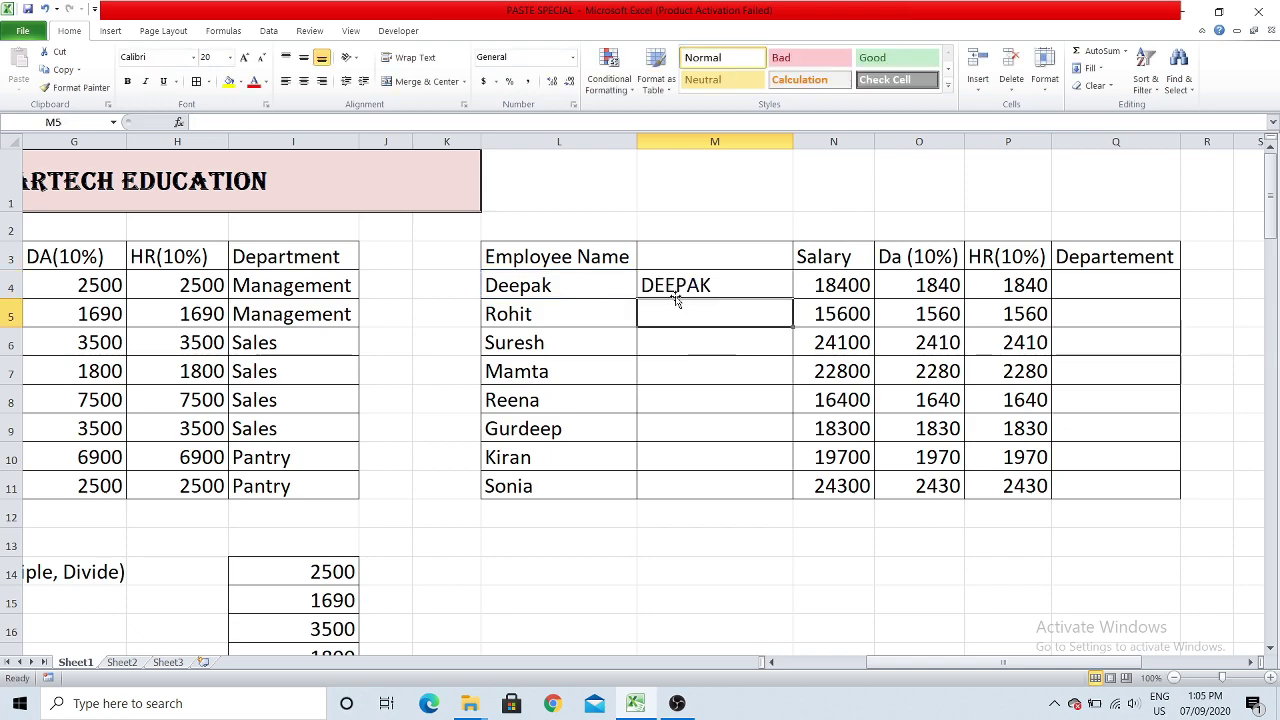
Fill the UPPER formula down to M11 and check the capitalised names.
left_click(676, 290)
left_click(797, 297)
left_click(786, 292)
double_click(793, 299)
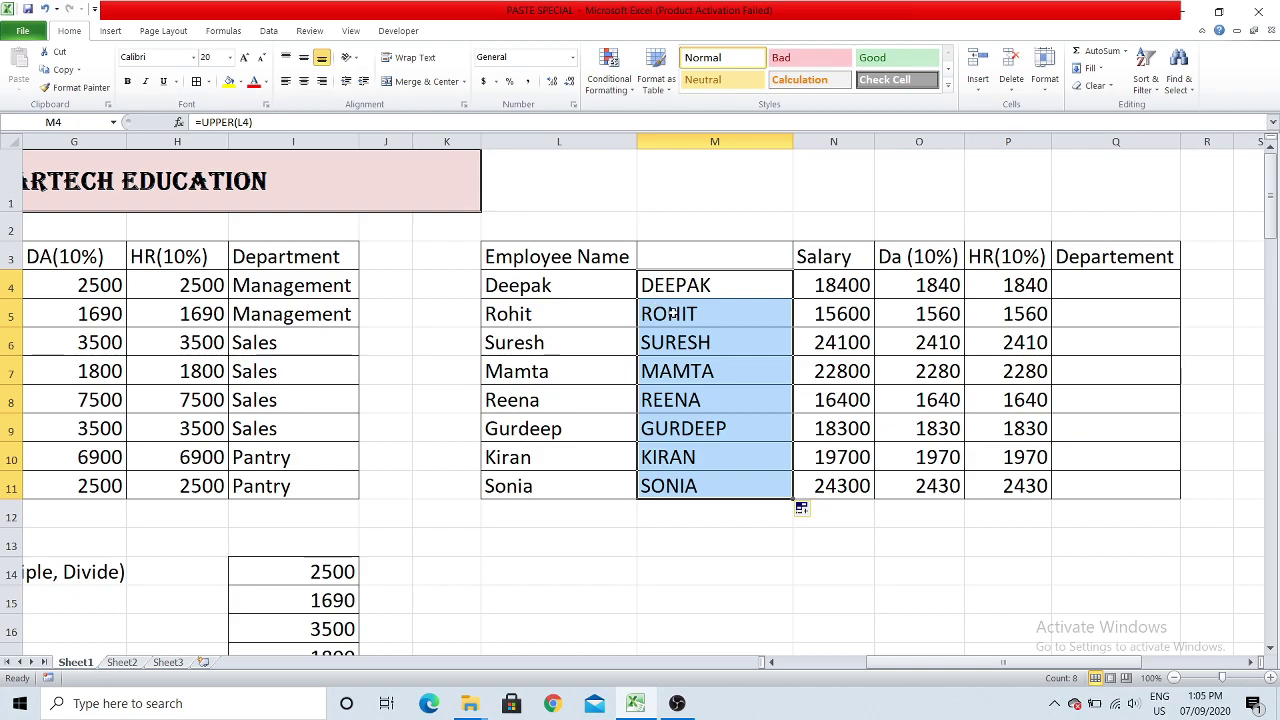
left_click_drag(593, 292, 594, 486)
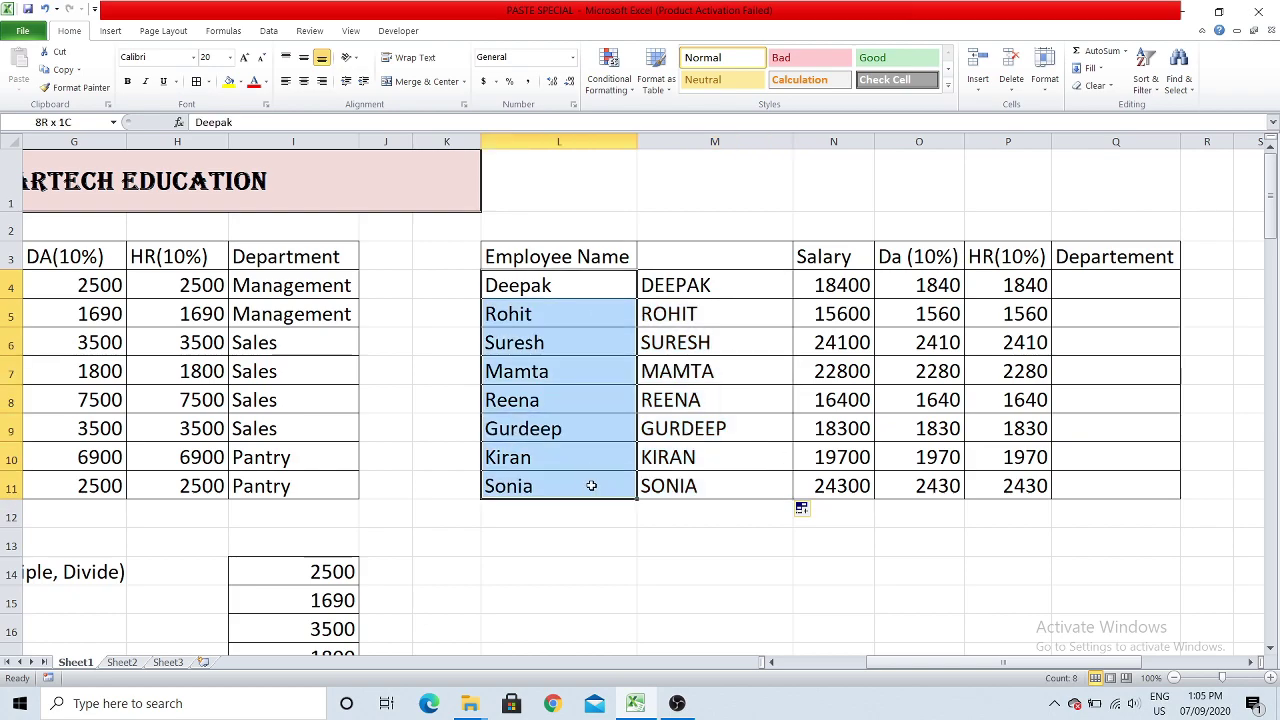
left_click(701, 288)
left_click_drag(703, 287, 690, 462)
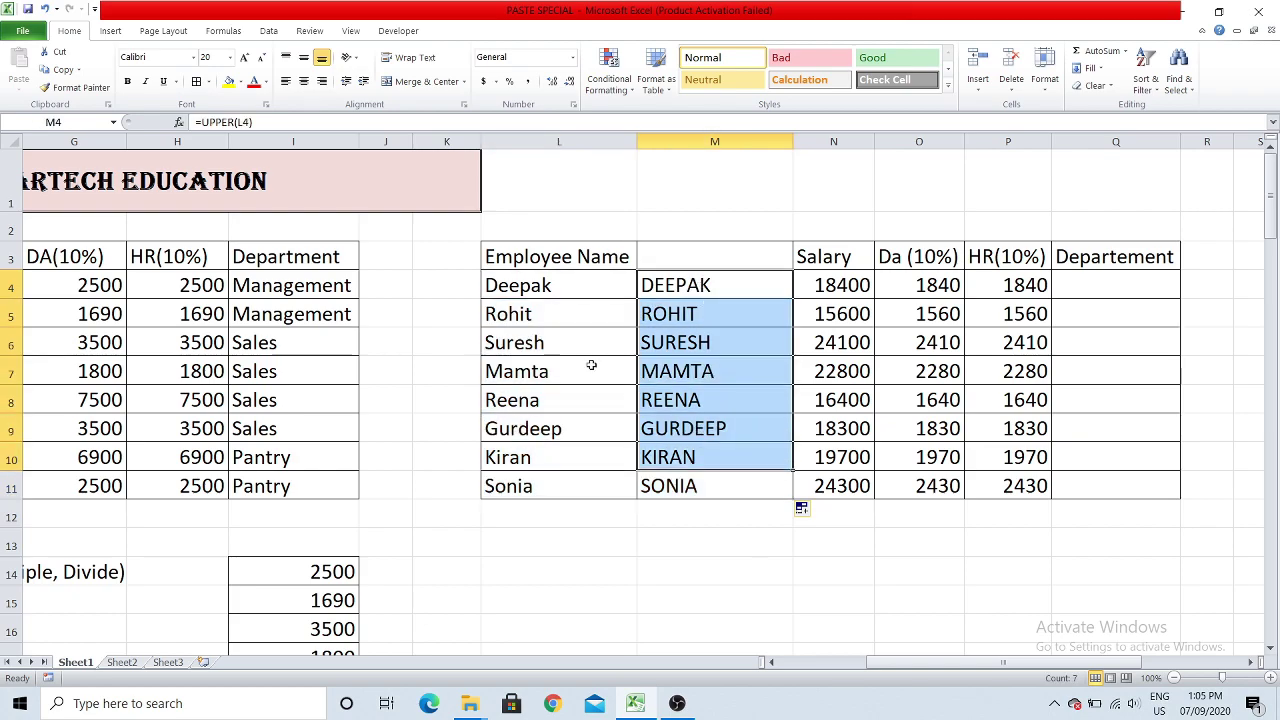
left_click(679, 478)
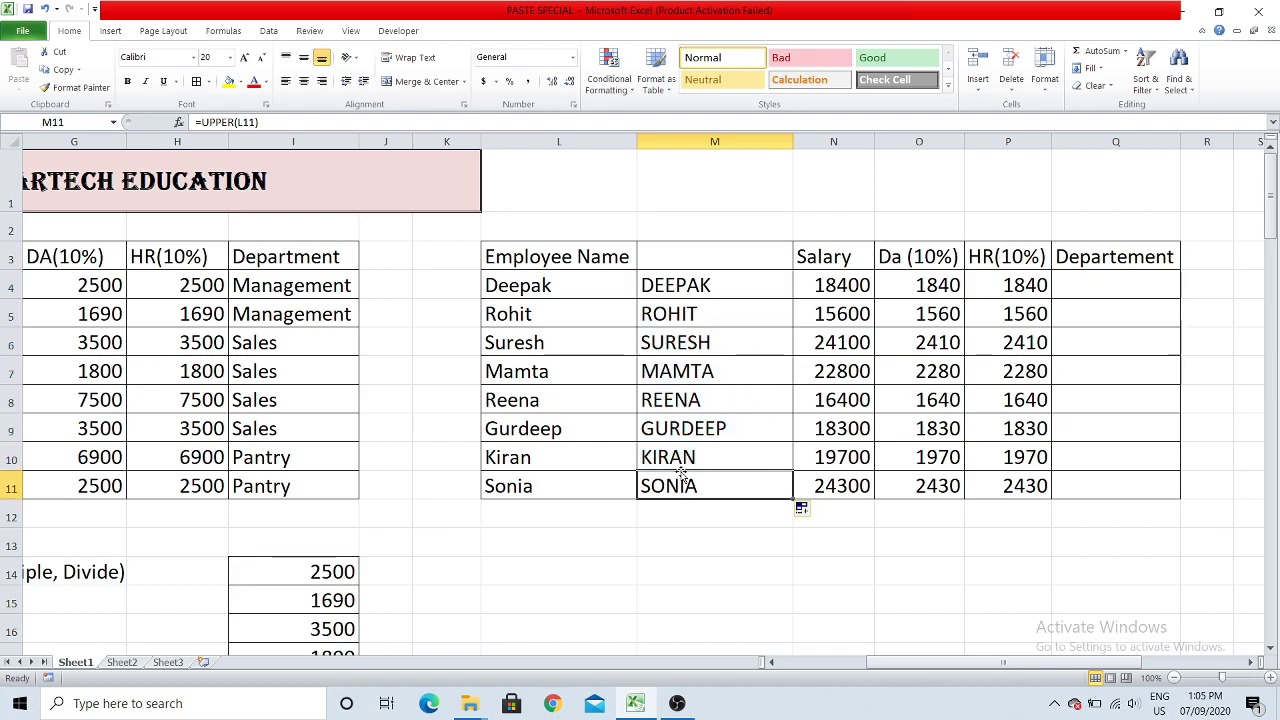
Clear L4:L11 to show the formulas depend on it, undo, then select M4:M11.
left_click_drag(593, 288, 566, 482)
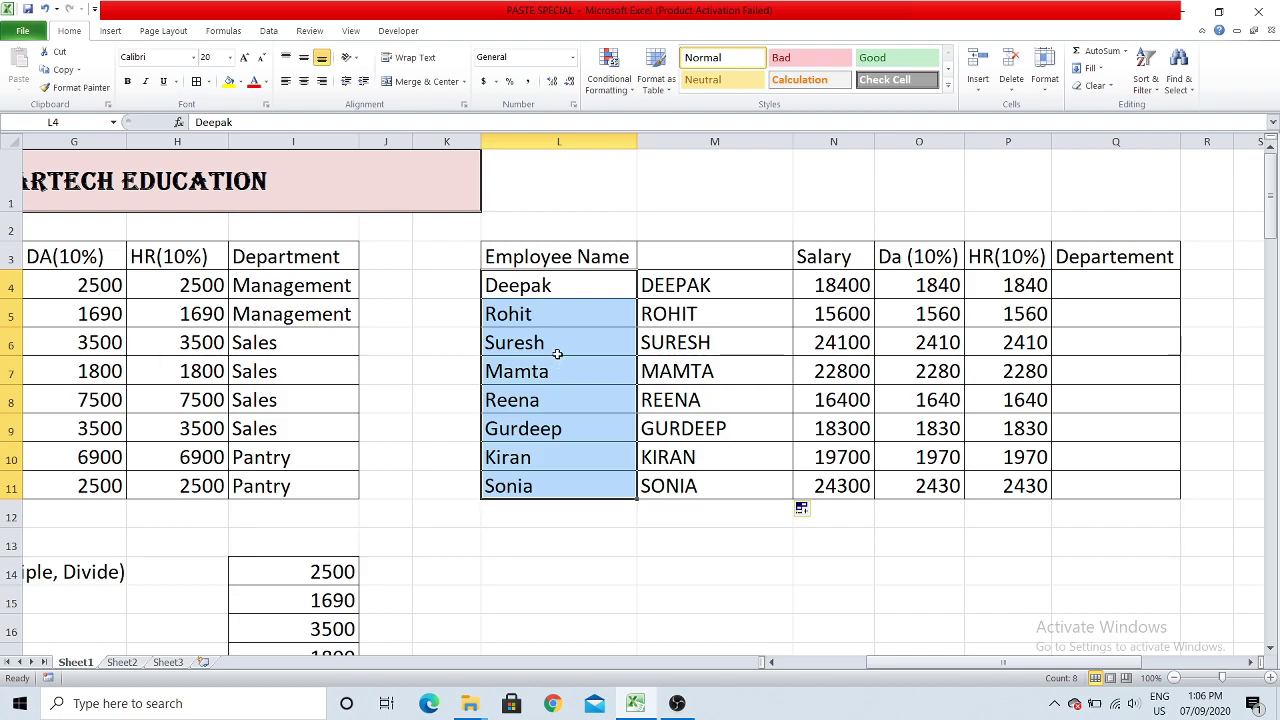
key("Delete")
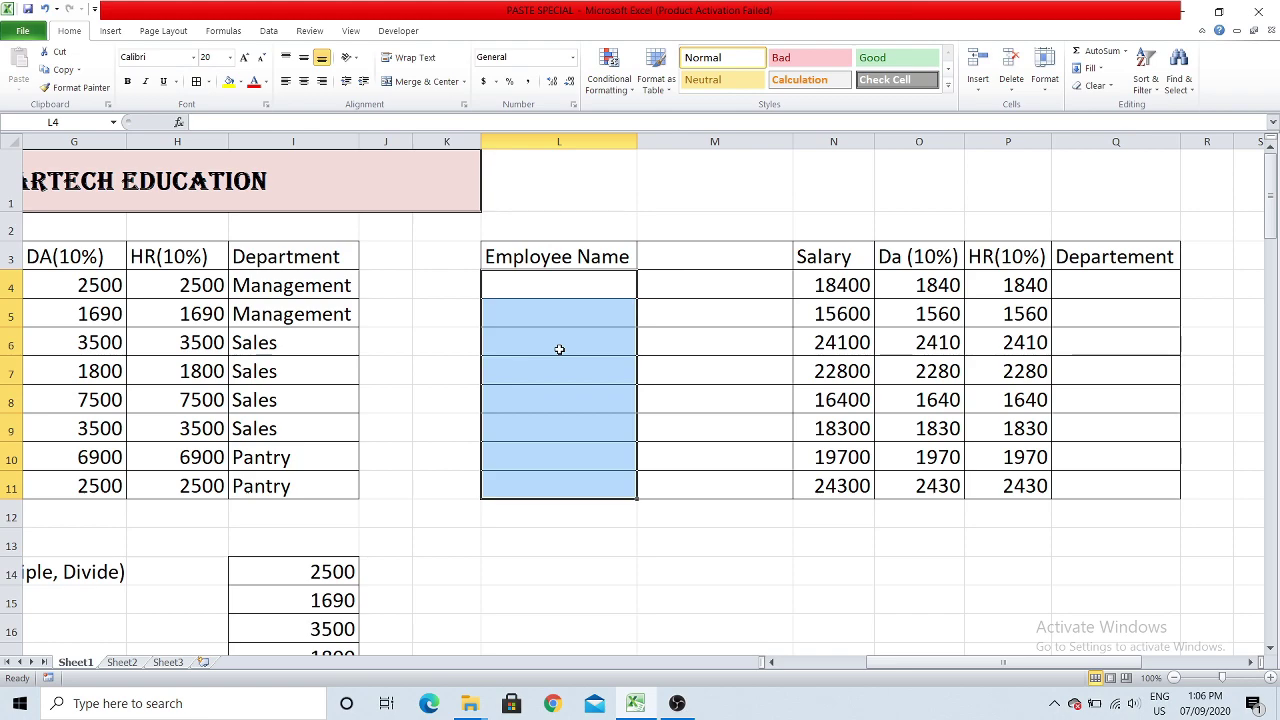
key("ctrl+z")
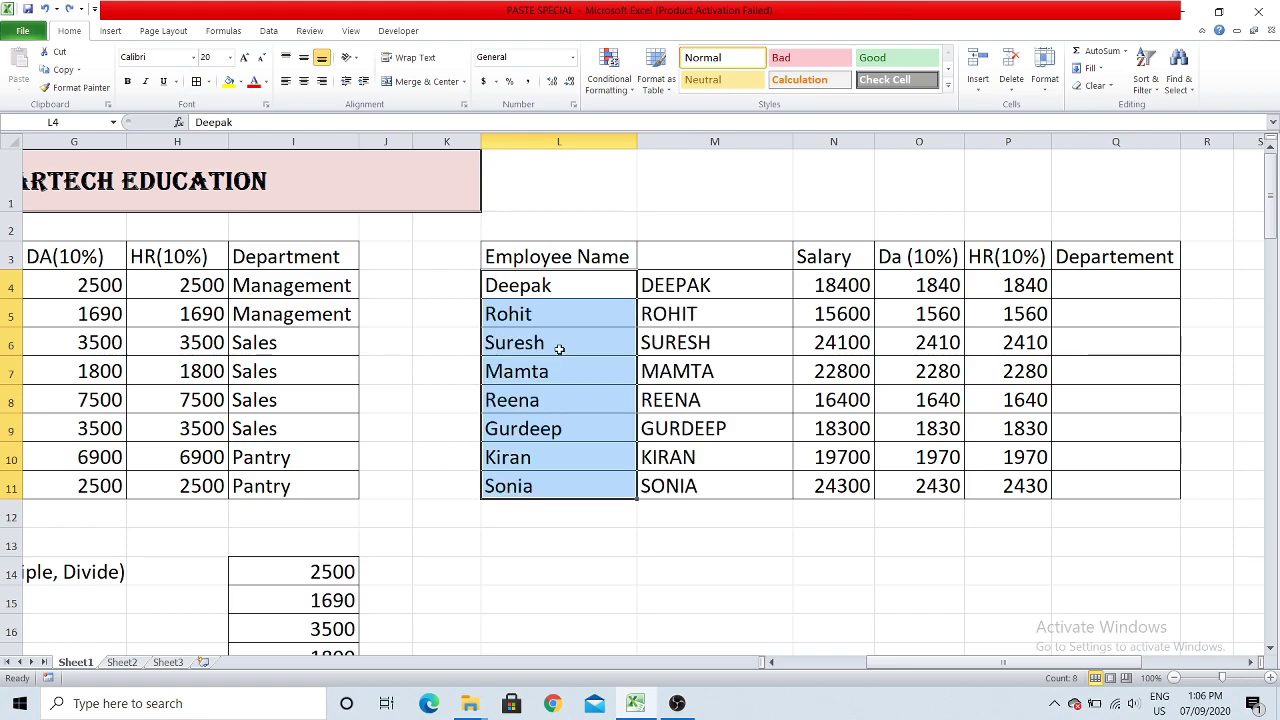
left_click_drag(700, 286, 700, 486)
left_click(632, 546)
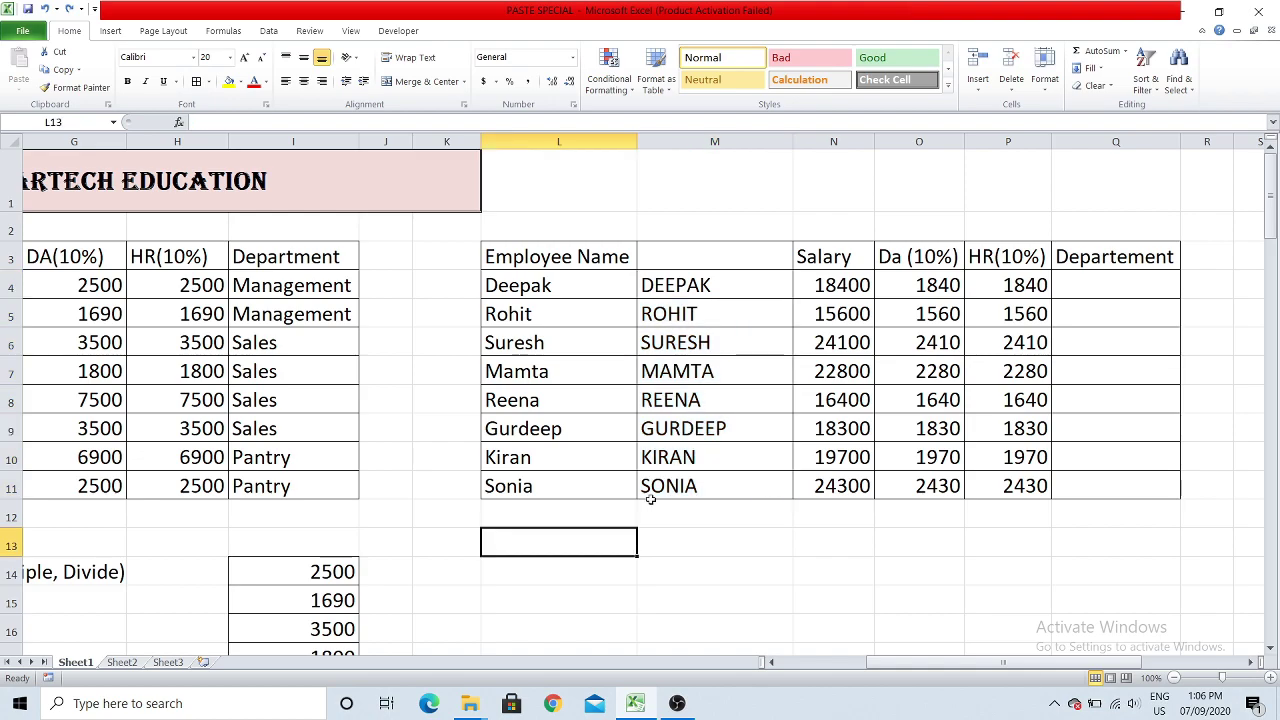
left_click_drag(728, 290, 696, 482)
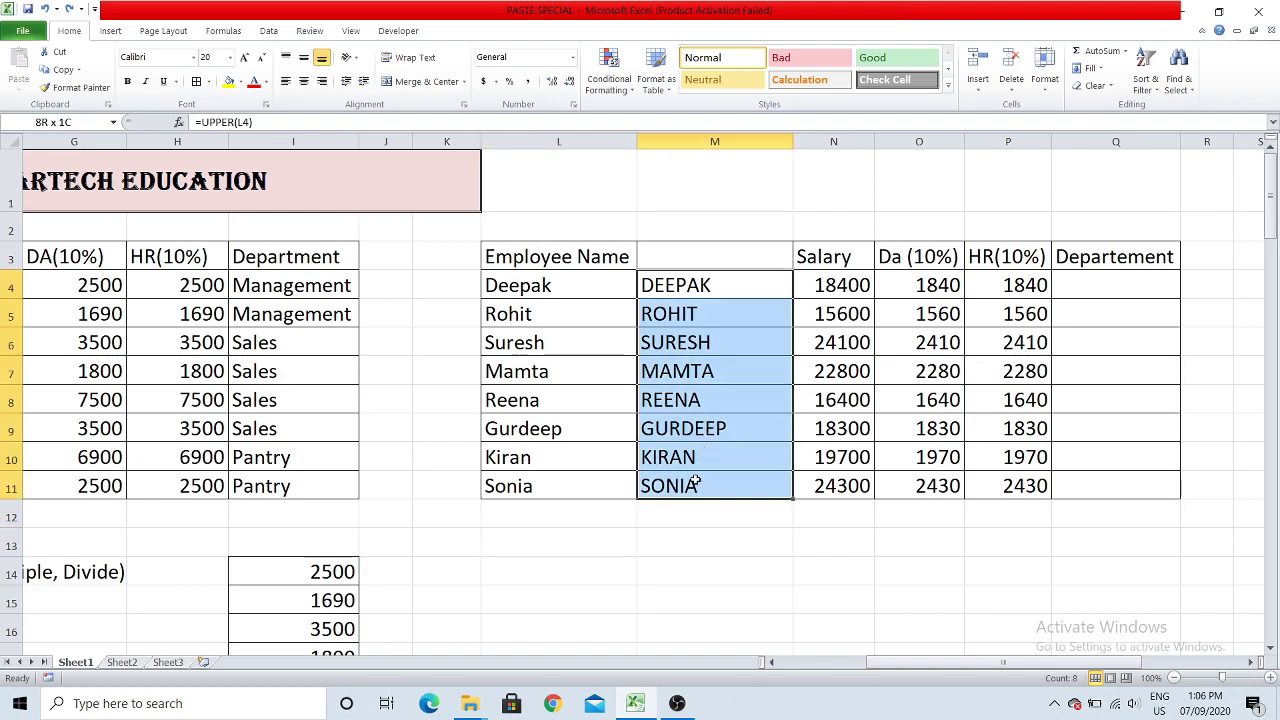
Copy M4:M11 and paste it over itself as values, leaving DEEPAK through SONIA as text.
right_click(688, 336)
left_click(706, 365)
right_click(694, 306)
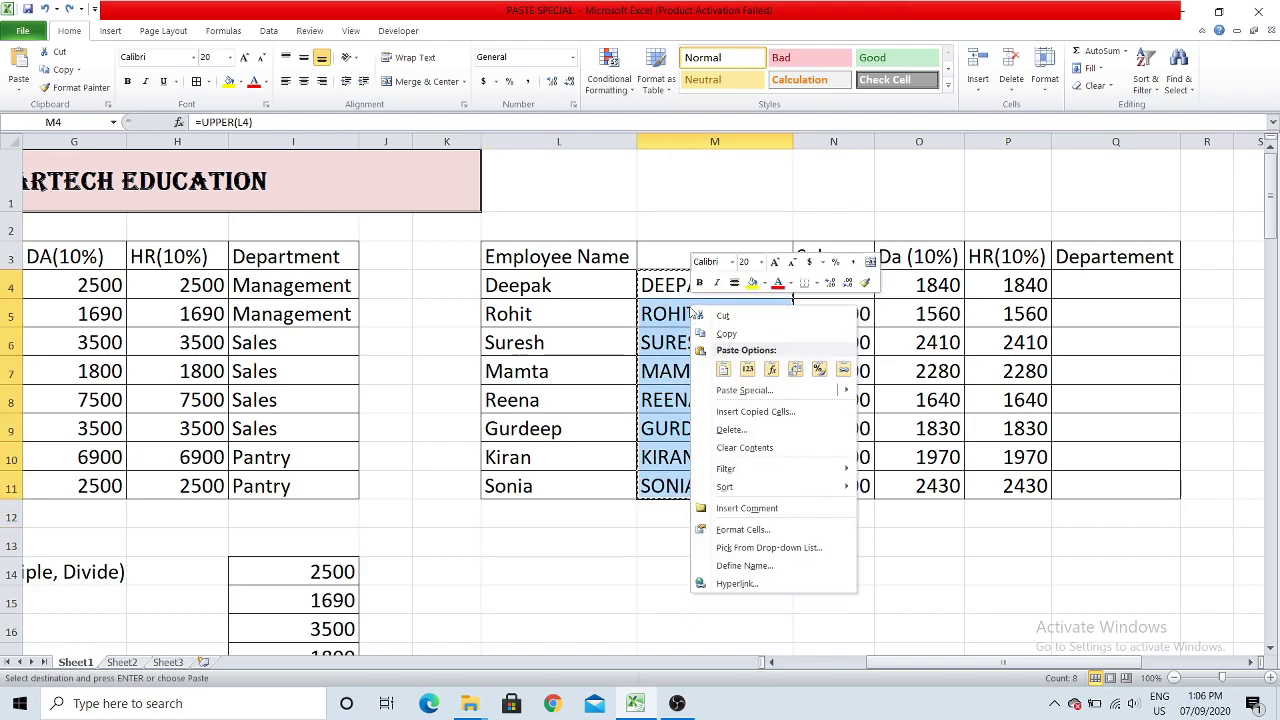
left_click(710, 389)
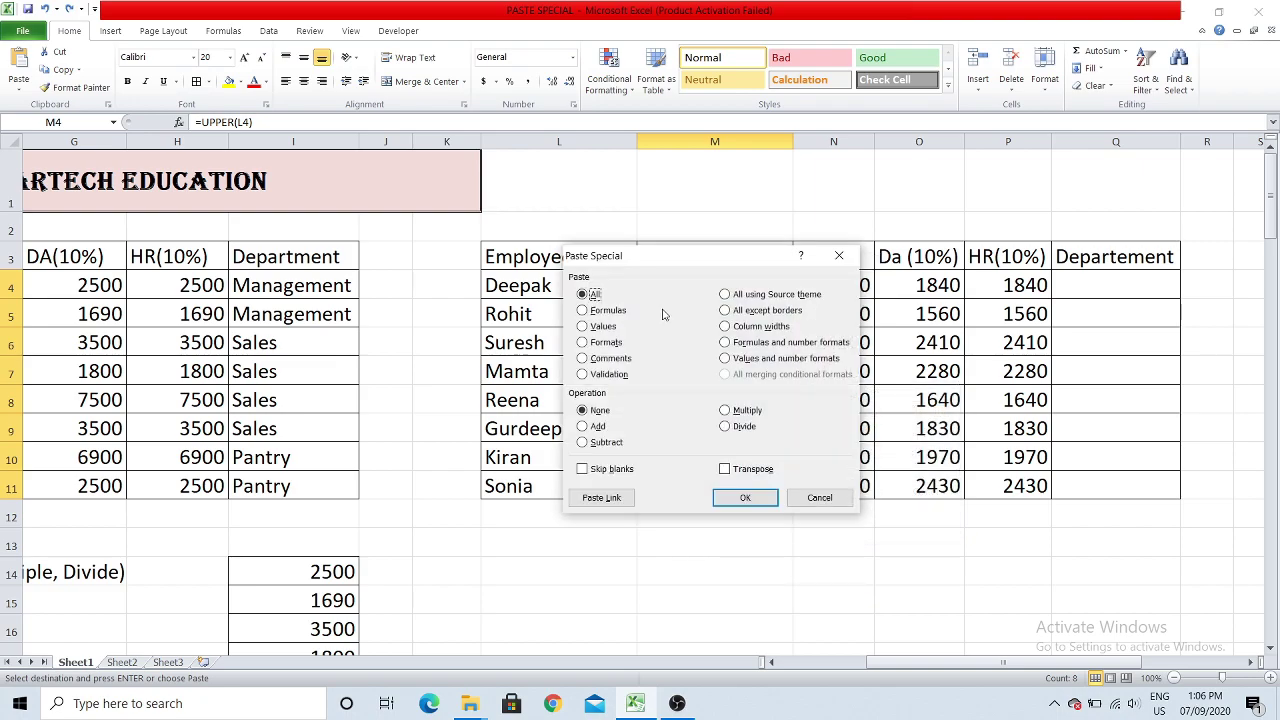
left_click(603, 326)
left_click_drag(660, 256, 991, 140)
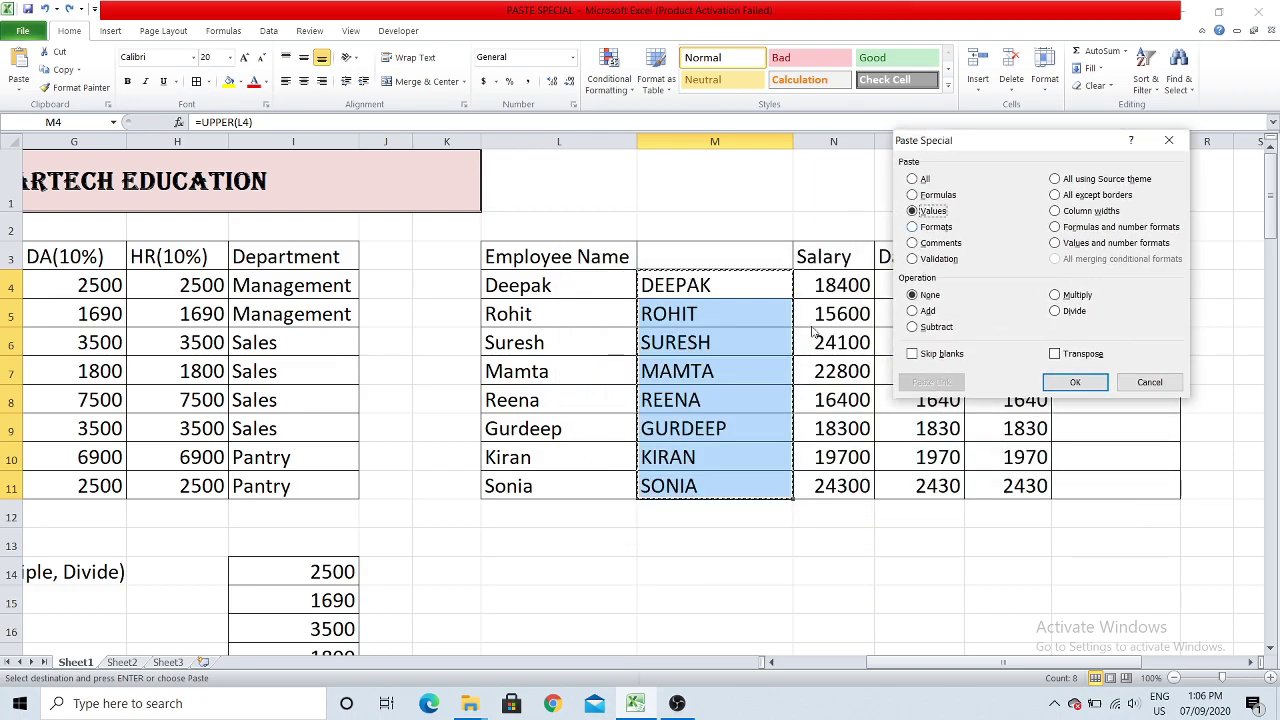
left_click(1072, 382)
left_click(727, 368)
left_click(725, 284)
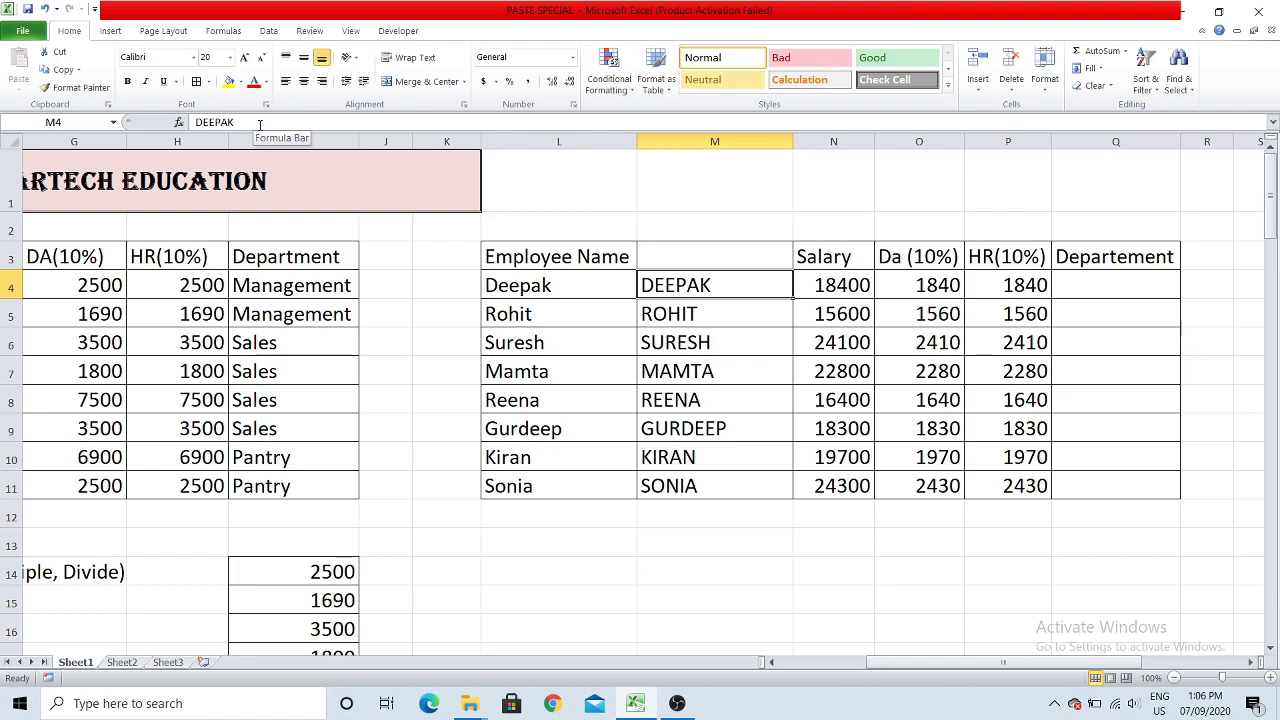
key("ctrl+Down")
key("Down")
Delete the original names L4:L11 and the empty header cell M3, shifting cells left.
left_click_drag(545, 285, 534, 476)
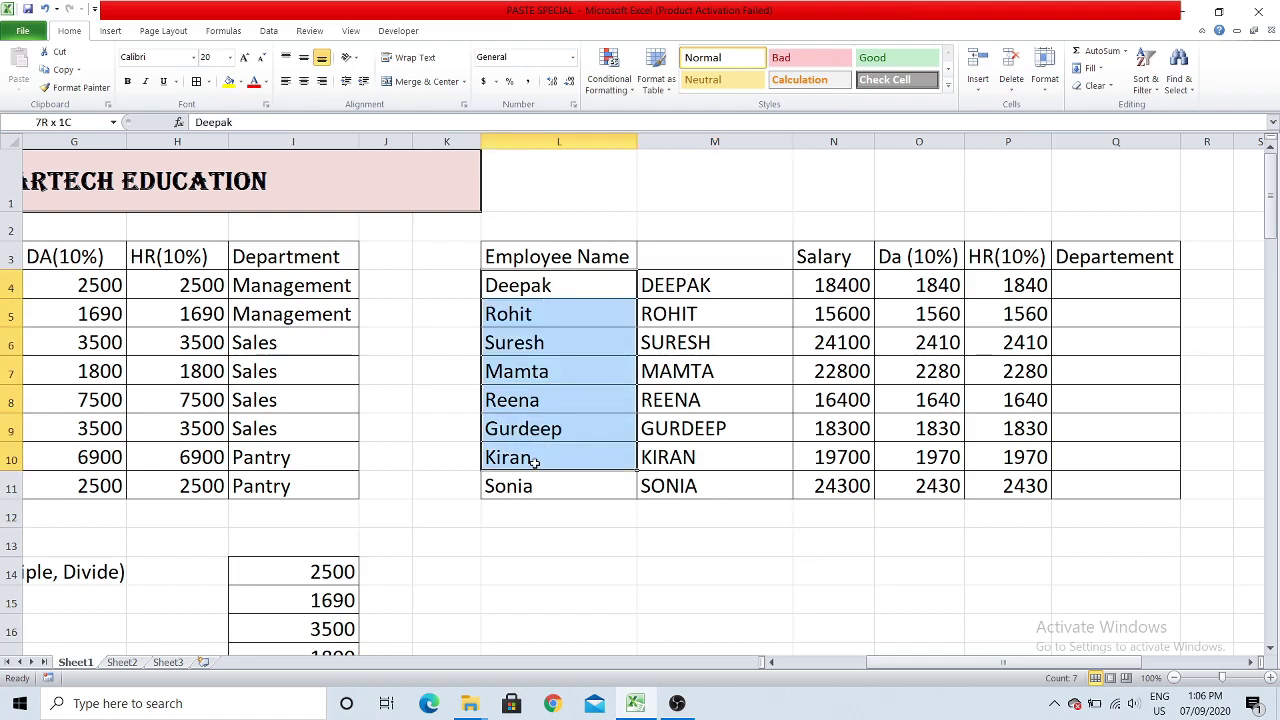
left_click(1012, 62)
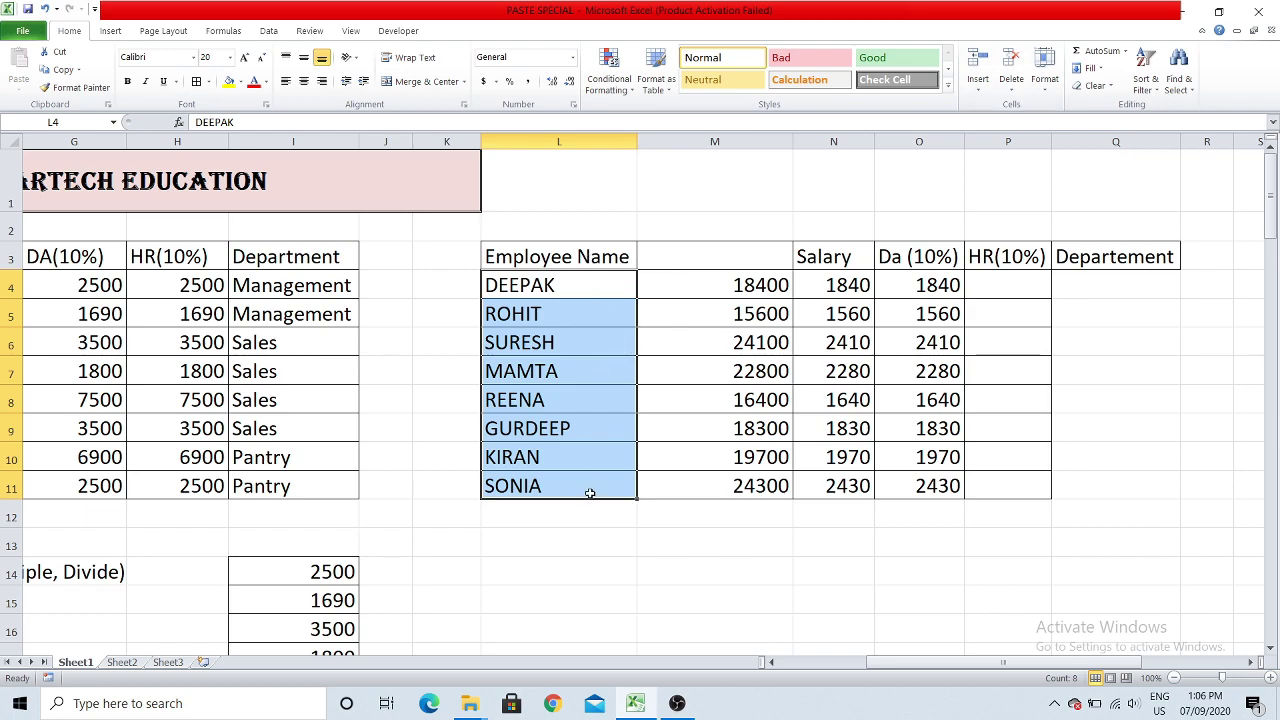
left_click(705, 249)
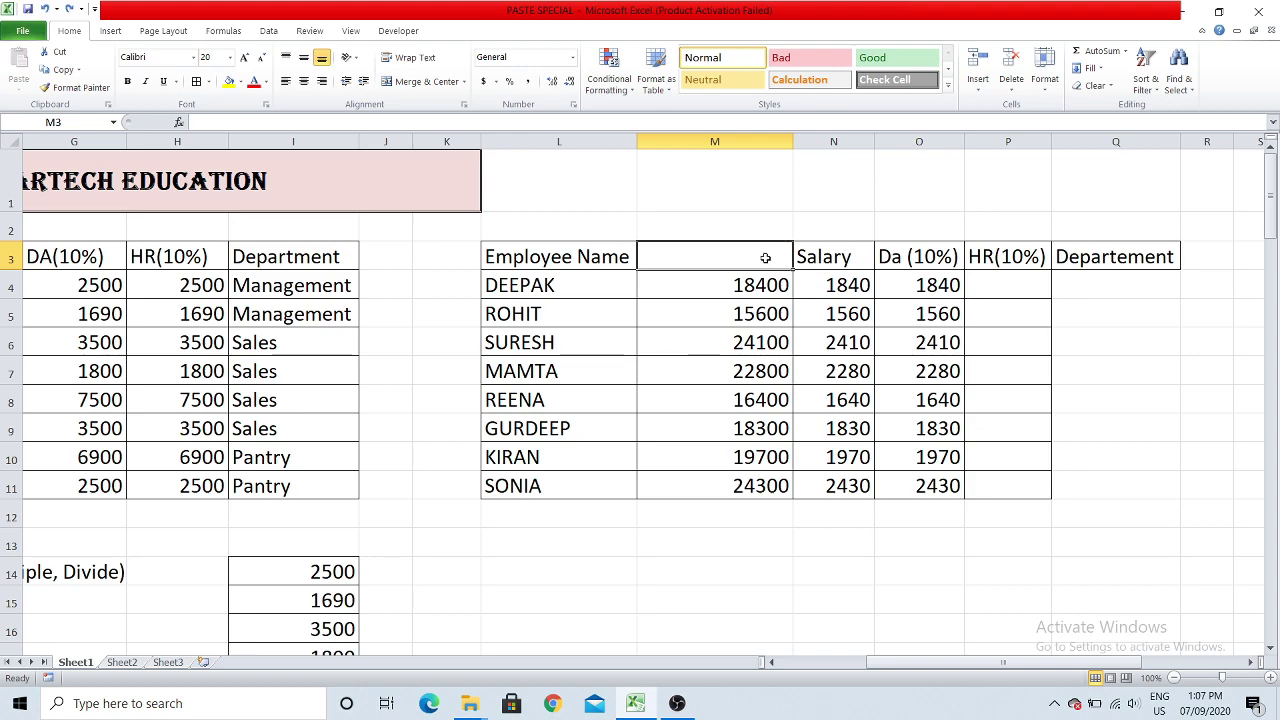
right_click(709, 248)
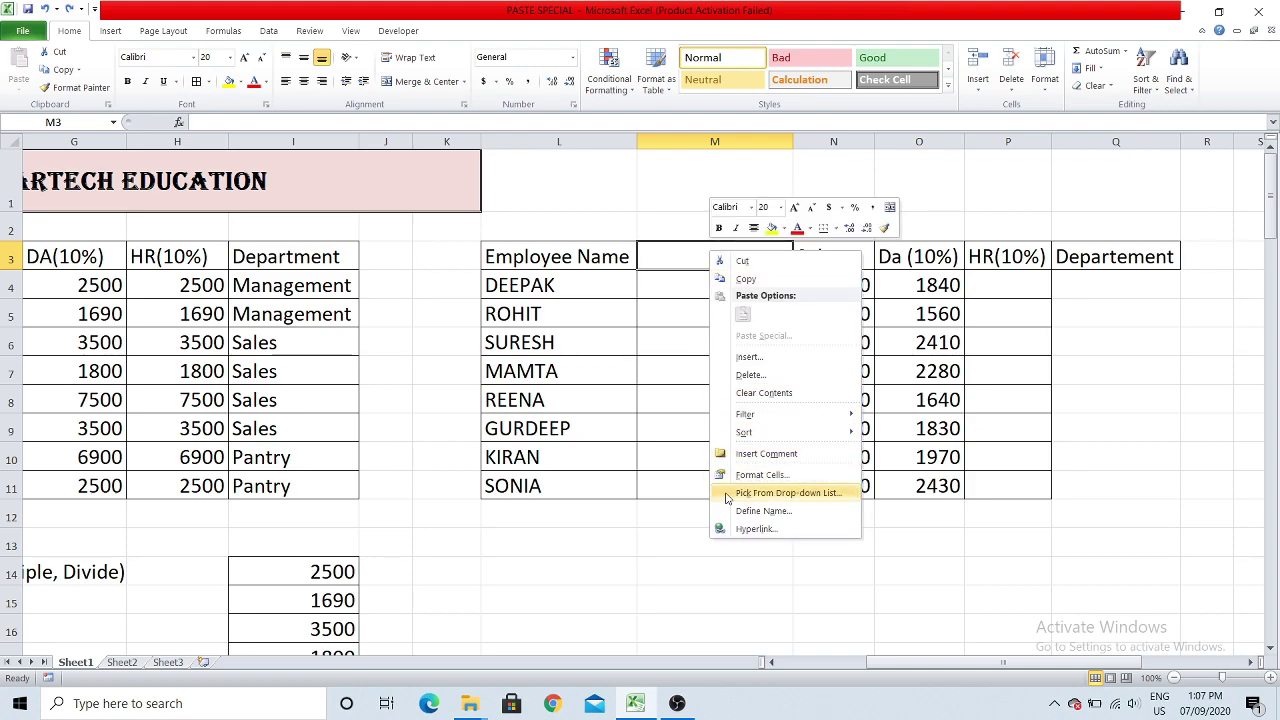
left_click(752, 376)
left_click(693, 349)
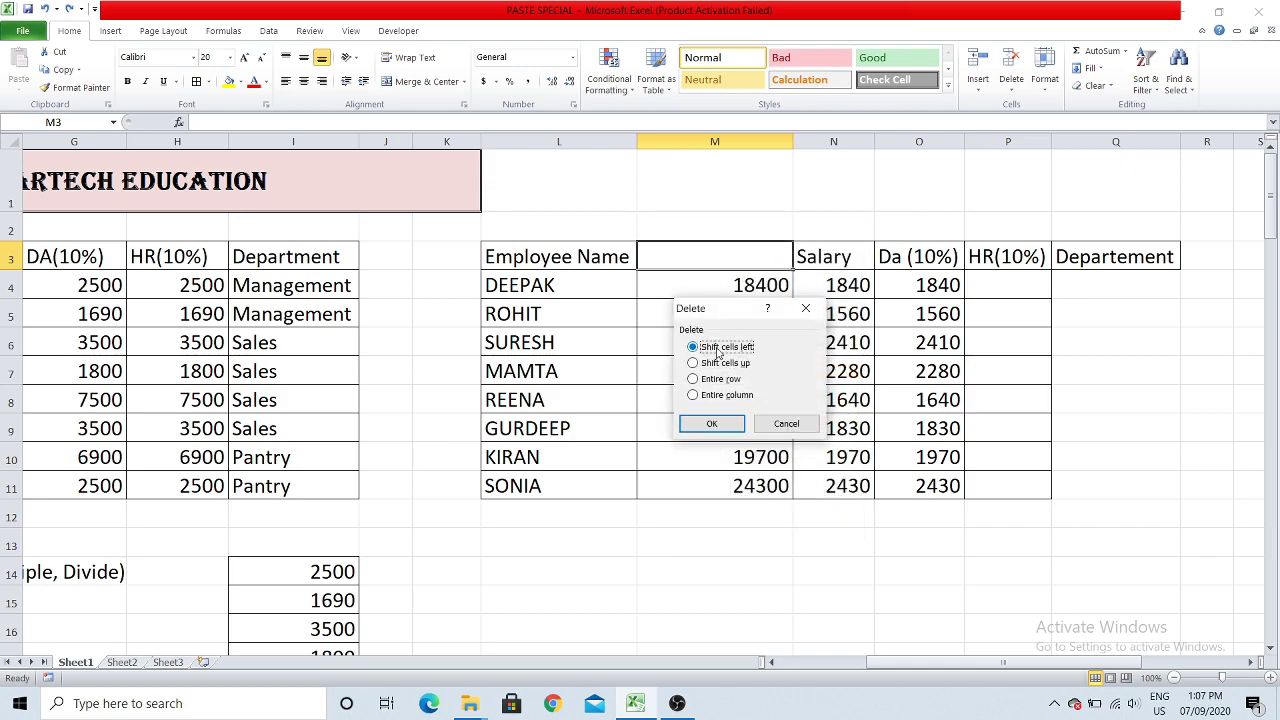
left_click(706, 424)
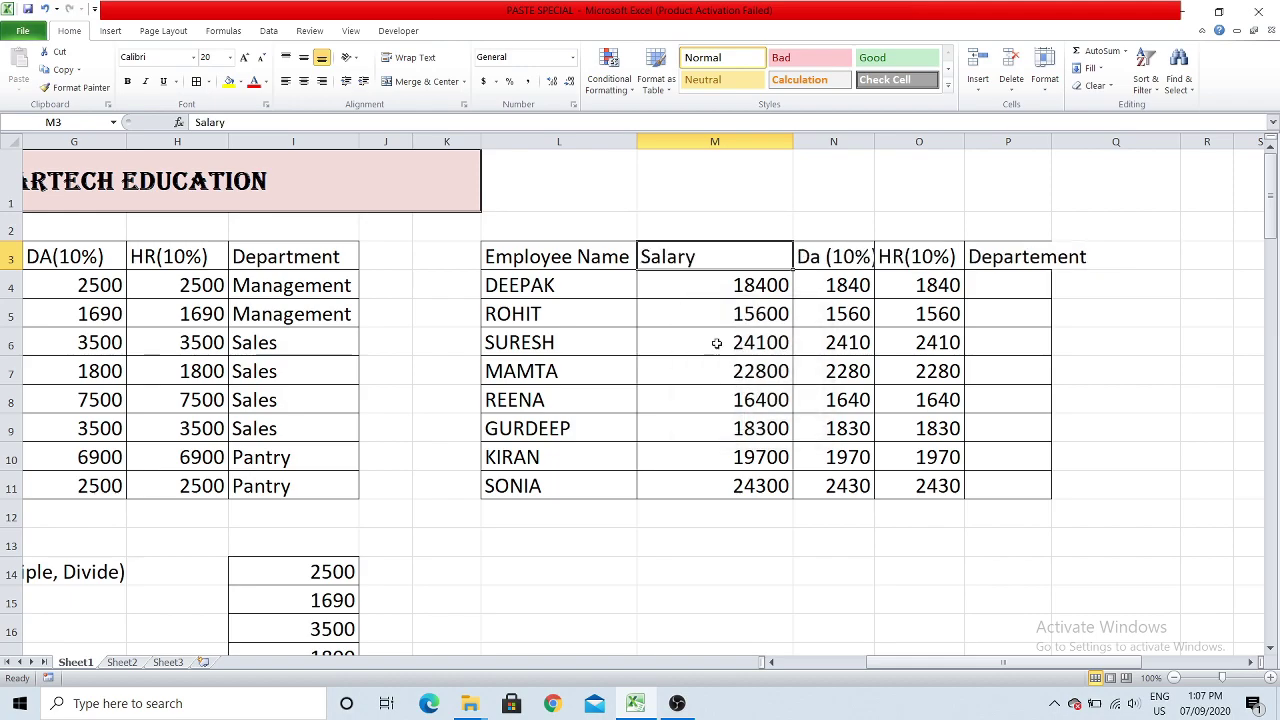
Scroll back to the Paste Formats topic and select the SMARTECH EDUCATION title cell.
scroll(835, 345, "left", 5)
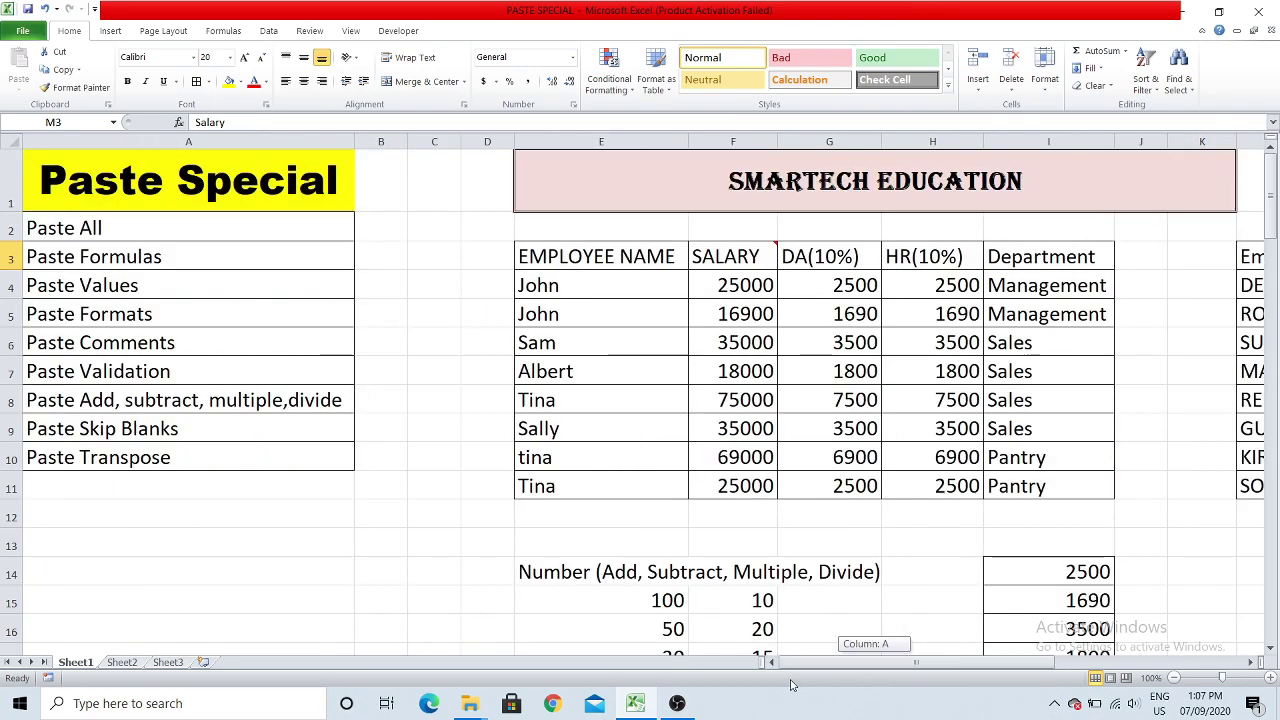
left_click(184, 322)
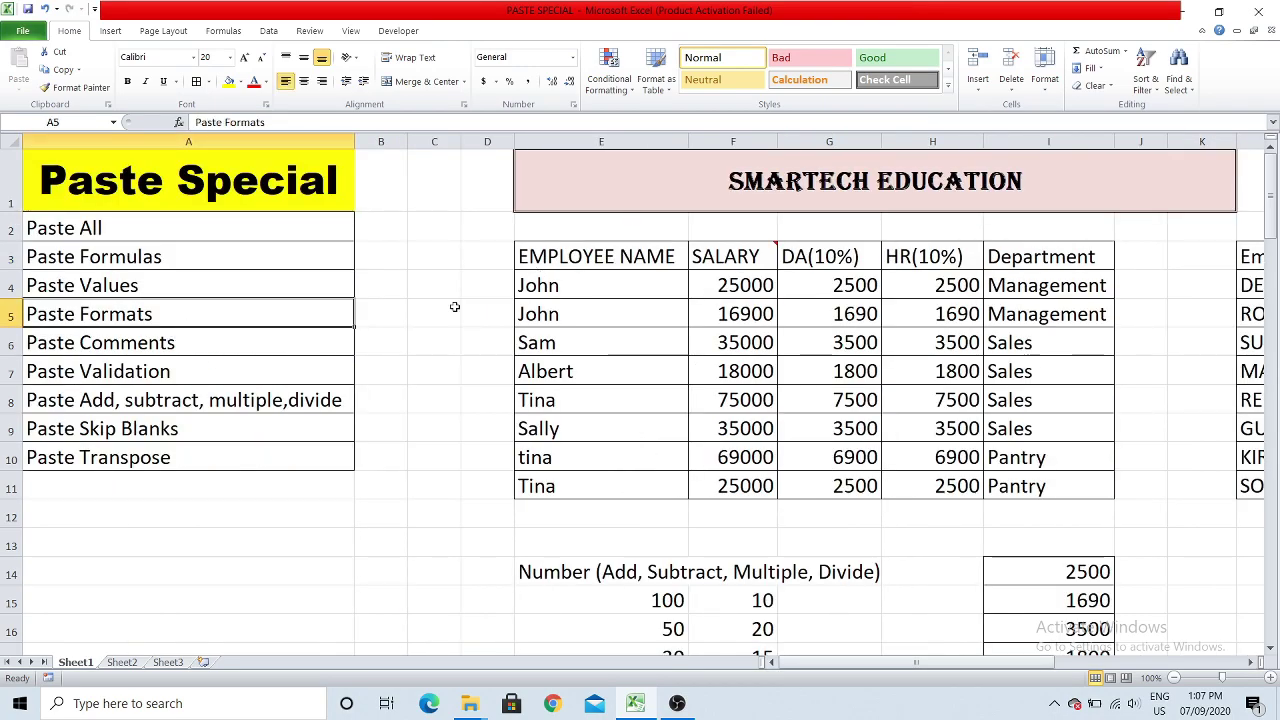
left_click_drag(403, 457, 440, 457)
left_click(628, 174)
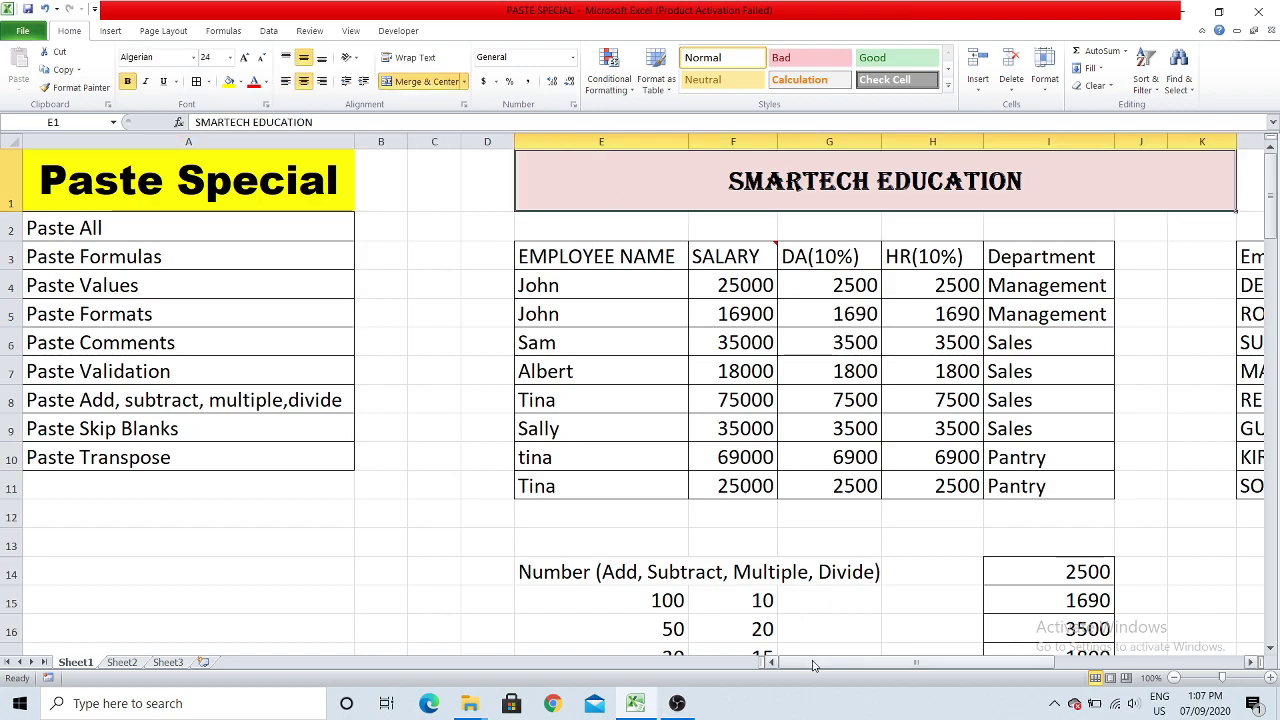
left_click_drag(811, 662, 835, 664)
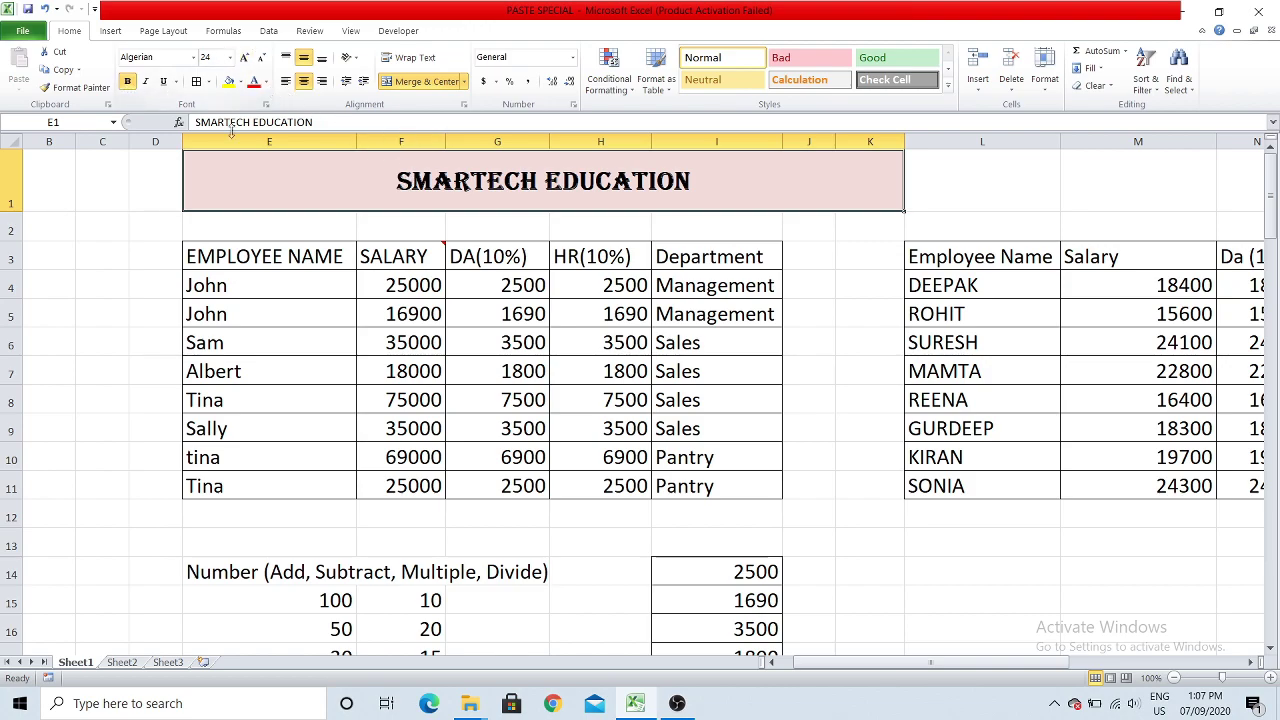
left_click(843, 251)
left_click(408, 177)
Copy the SMARTECH EDUCATION title and paste only its formats onto E14.
right_click(782, 185)
left_click(797, 213)
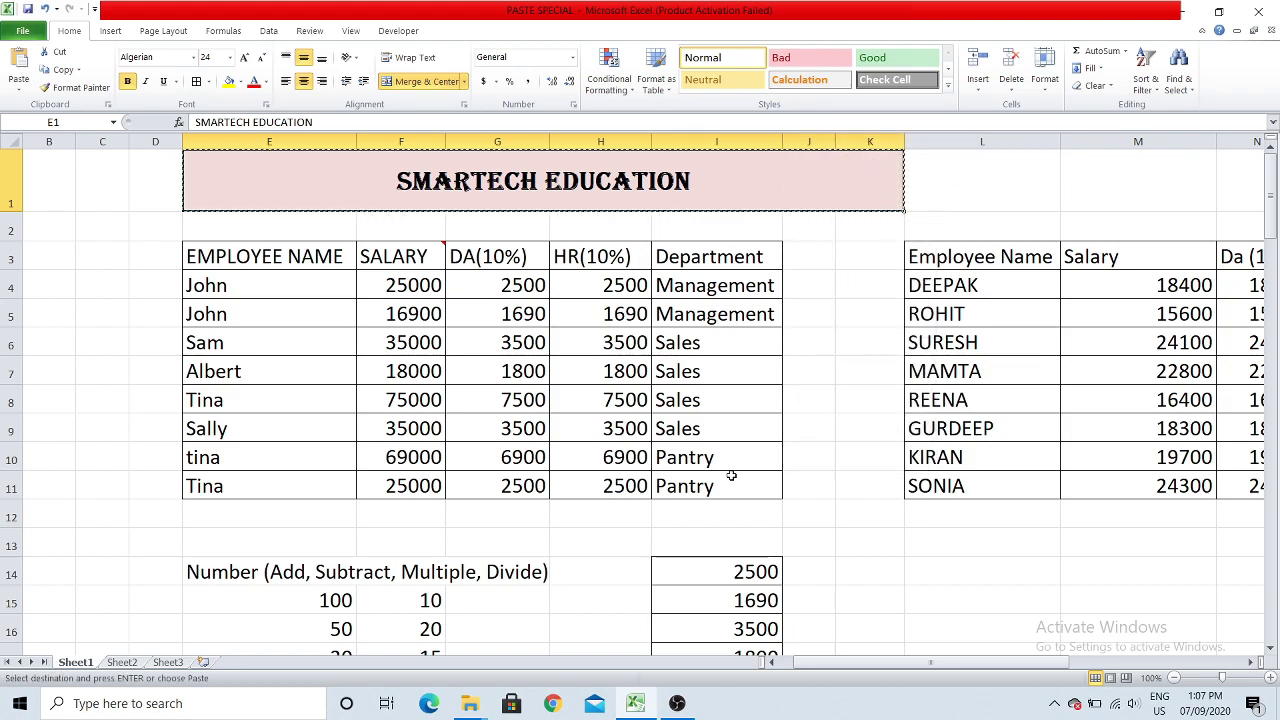
left_click(247, 563)
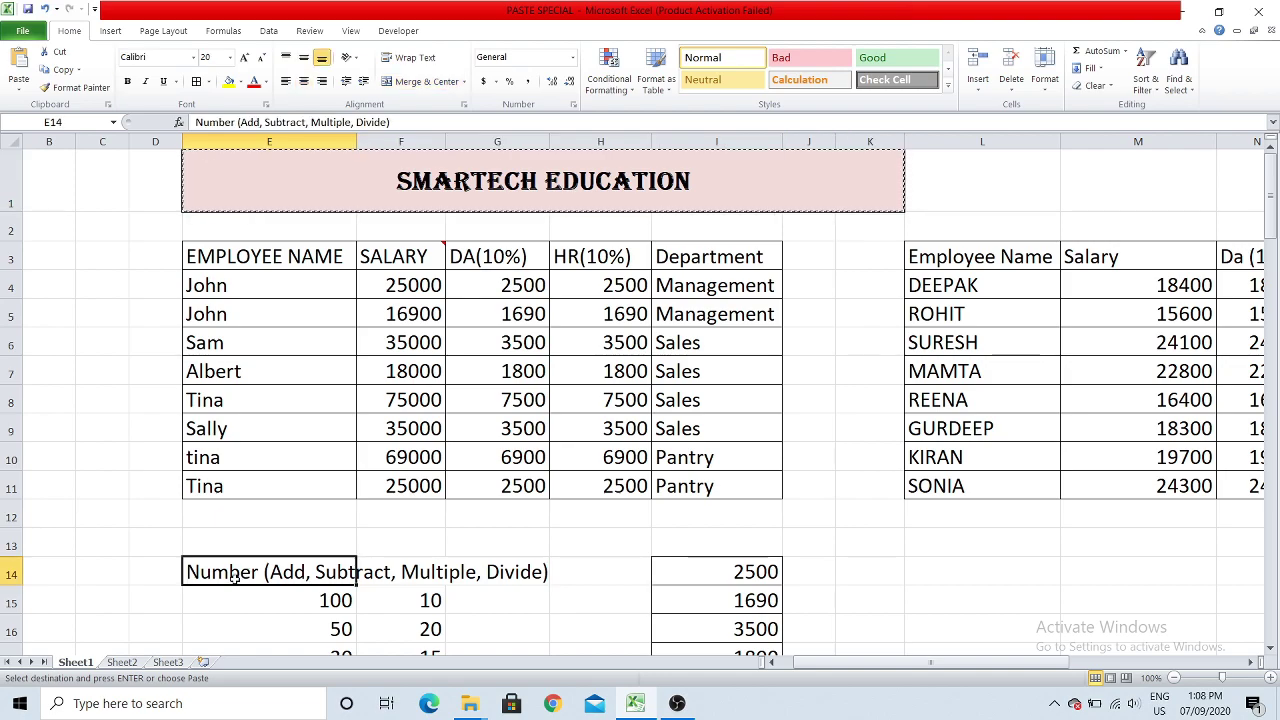
right_click(232, 576)
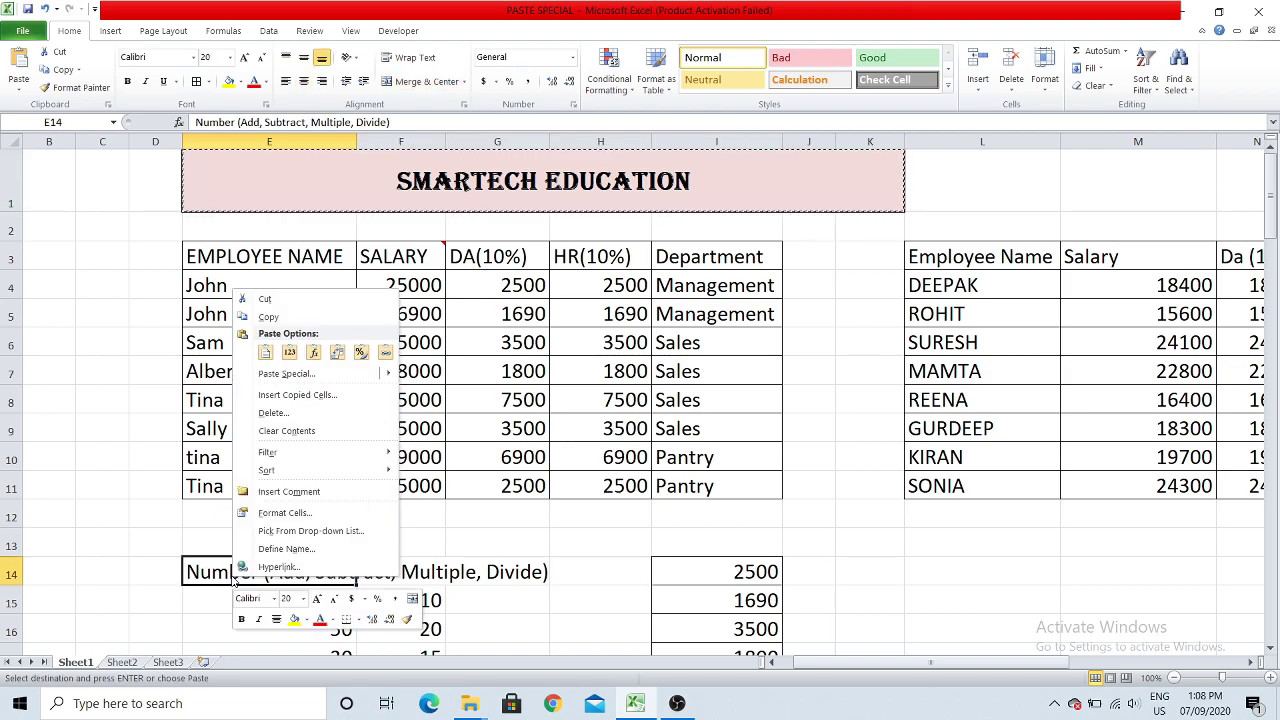
left_click(312, 373)
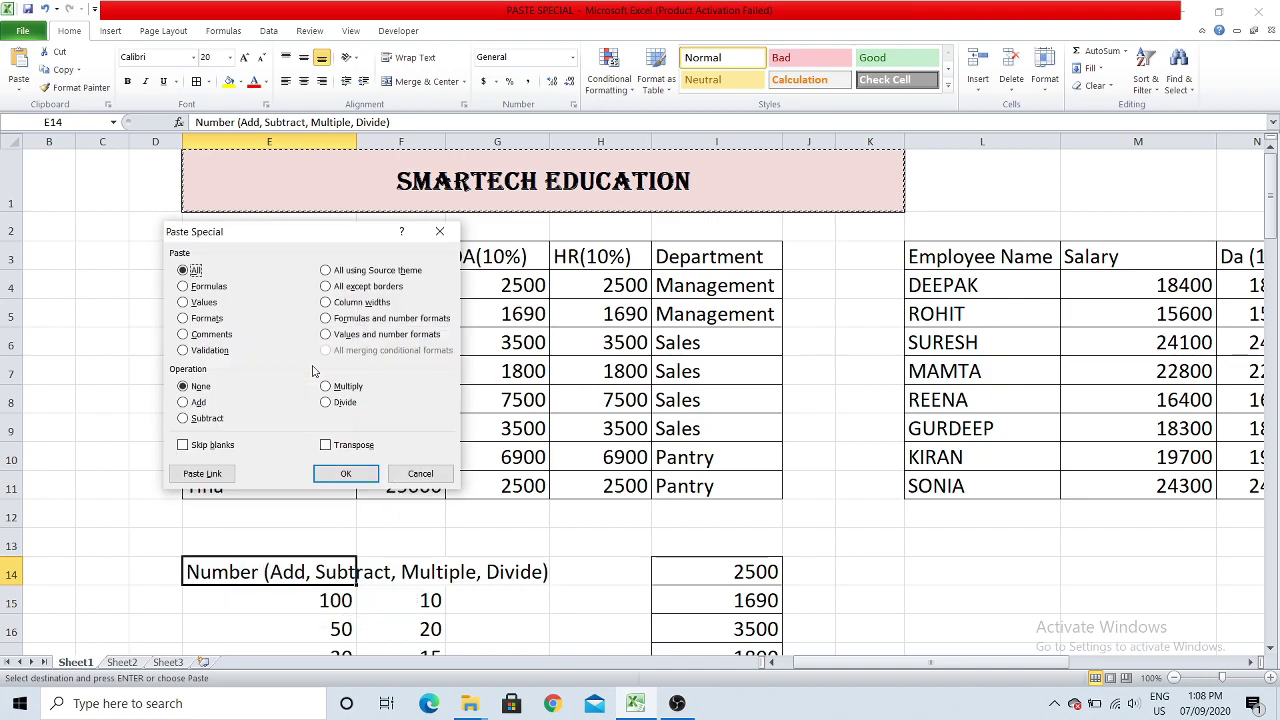
left_click(183, 319)
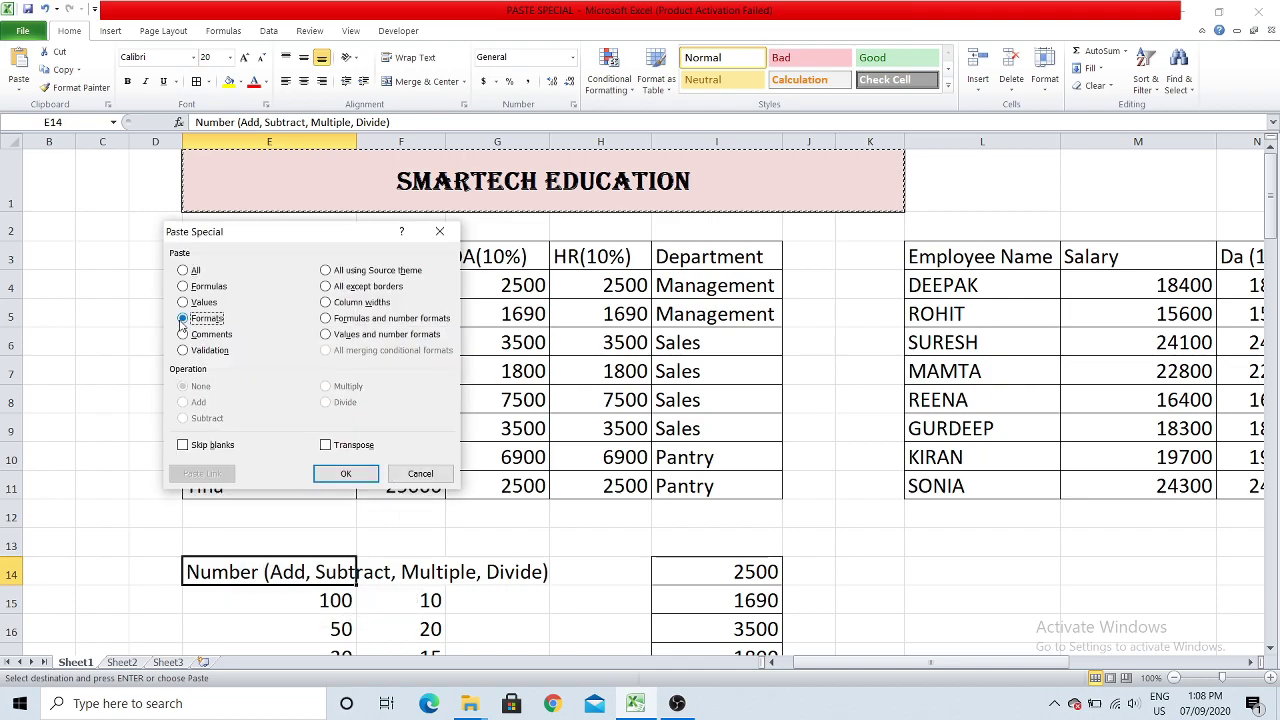
left_click(344, 476)
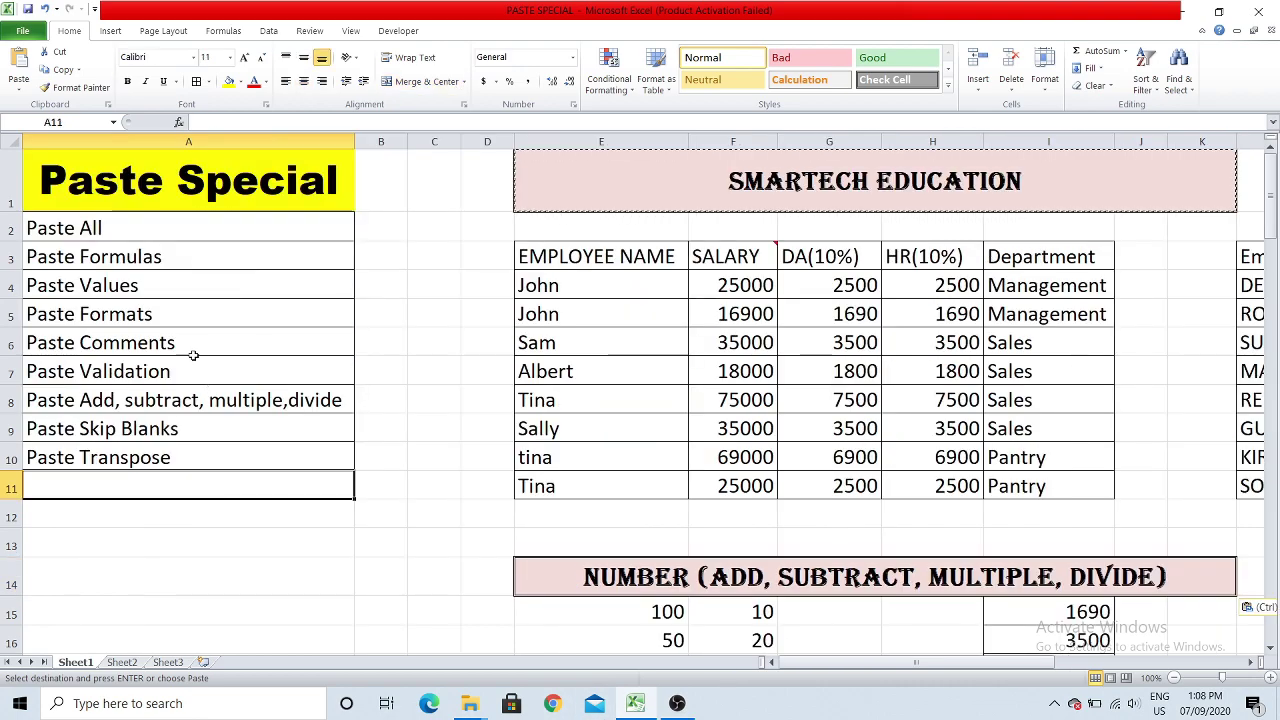
Select the Paste Comments topic and view the SALARY heading's MONTHLY SALARY comment.
left_click(194, 356)
left_click(720, 258)
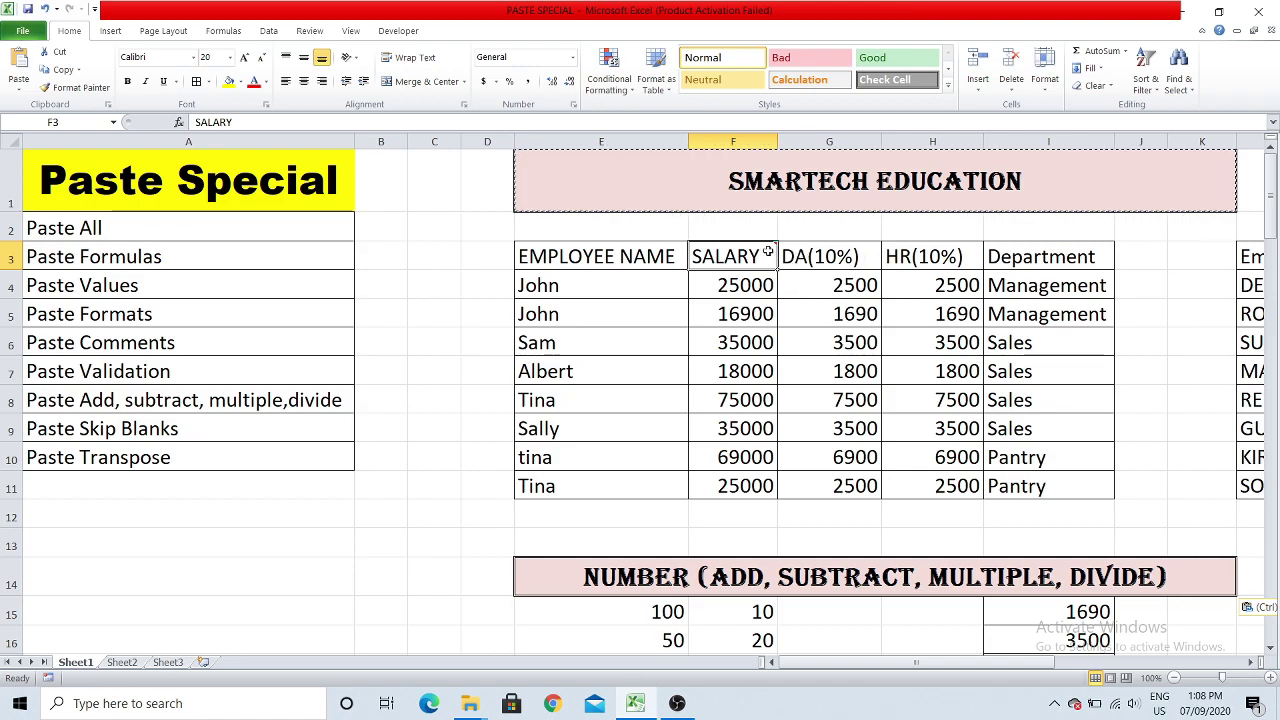
mouse_move(767, 252)
left_click_drag(709, 290, 724, 485)
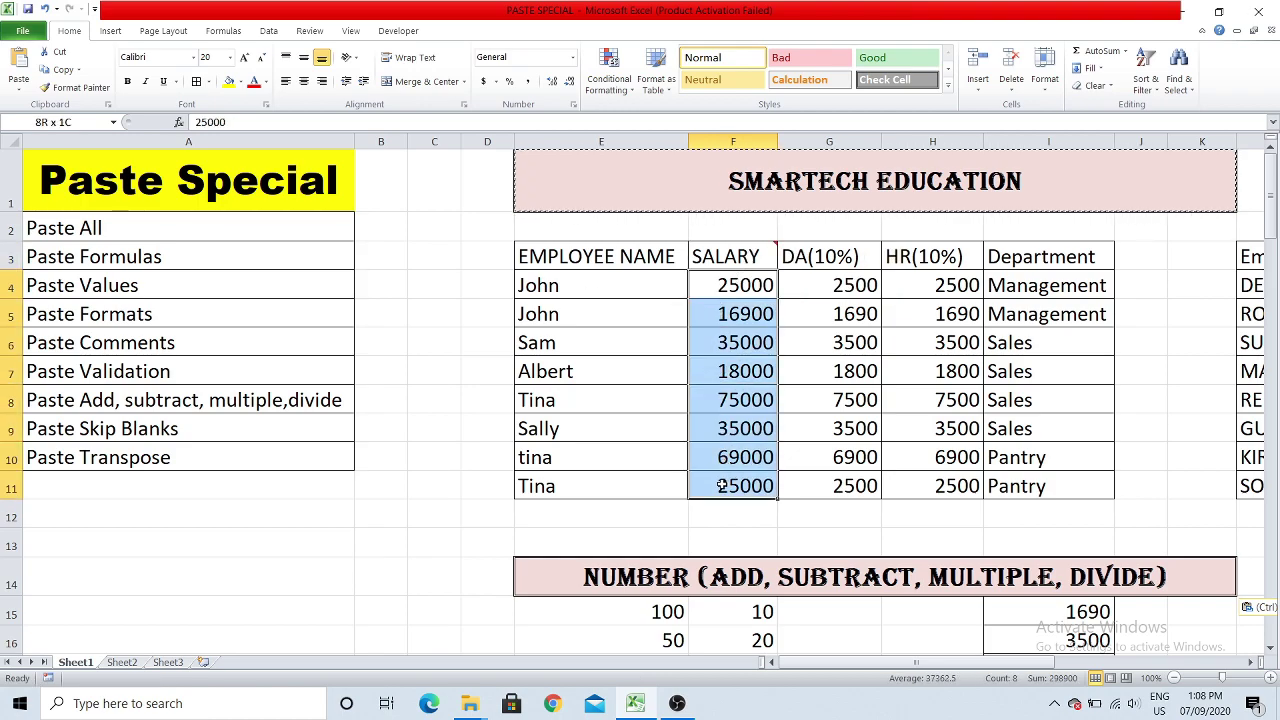
left_click(733, 250)
Copy F3 and paste only its comment onto the salary cells F4:F11.
right_click(736, 251)
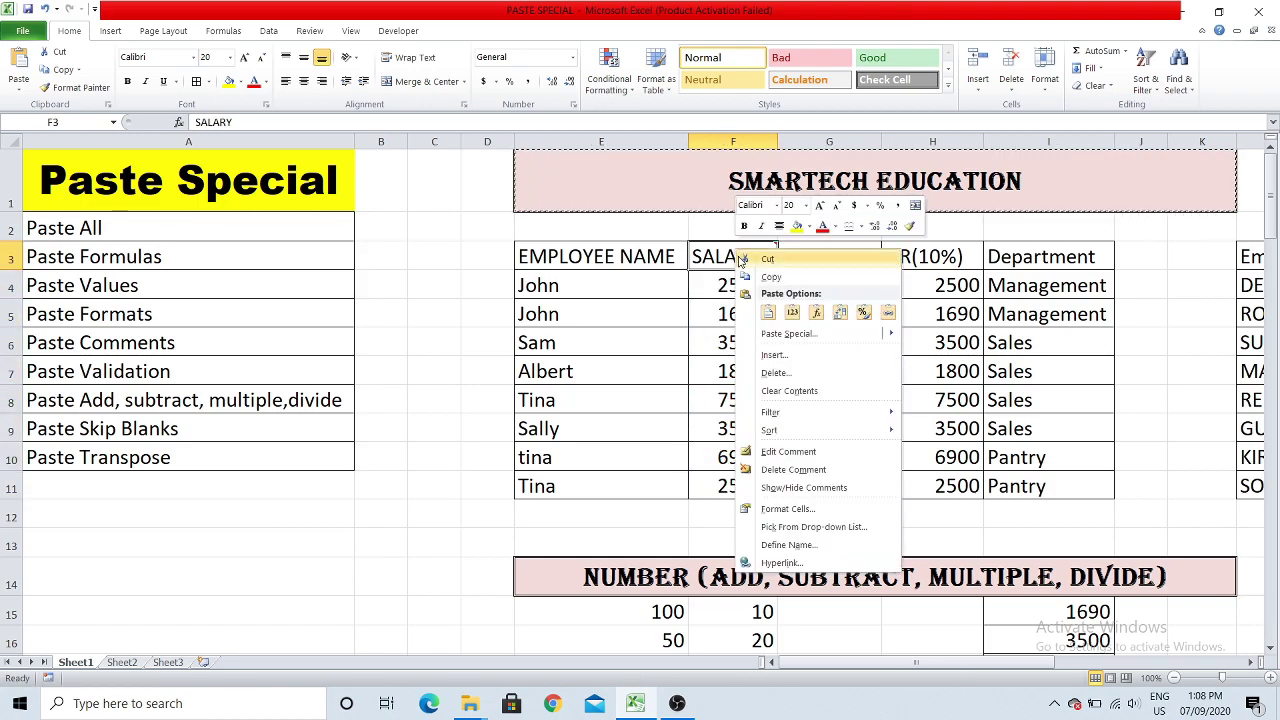
left_click(748, 278)
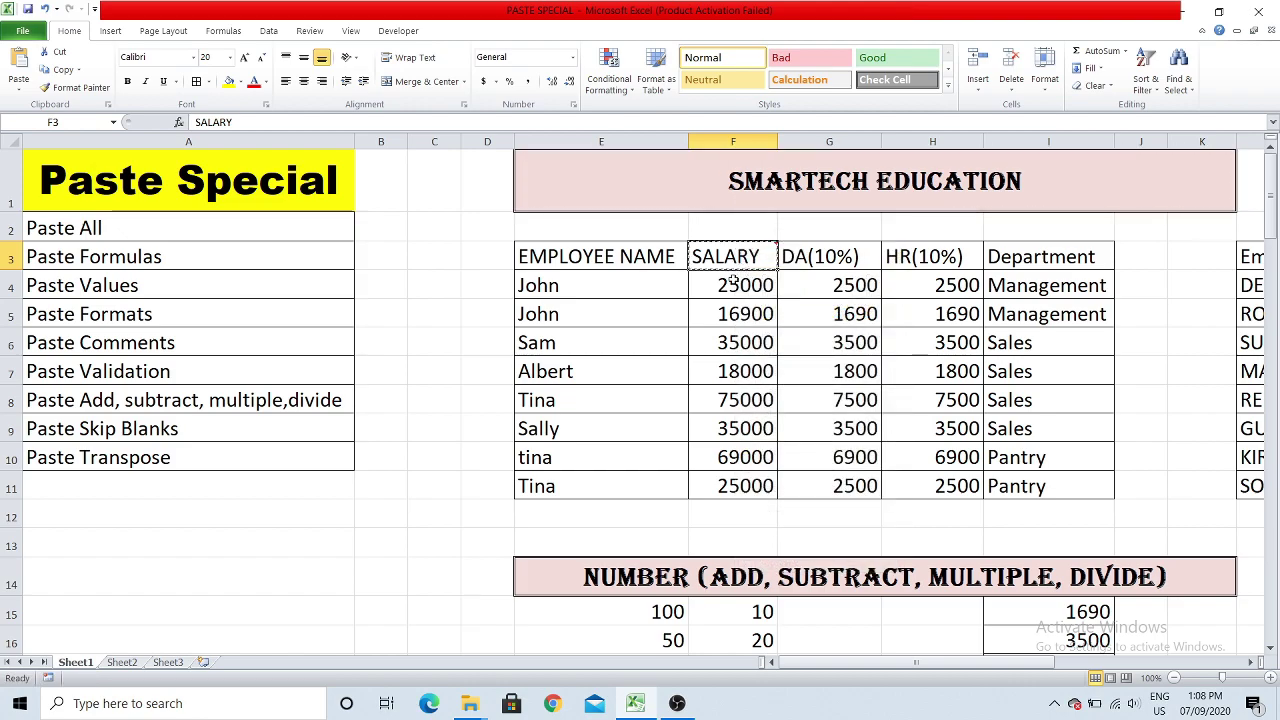
left_click_drag(740, 288, 735, 478)
right_click(738, 322)
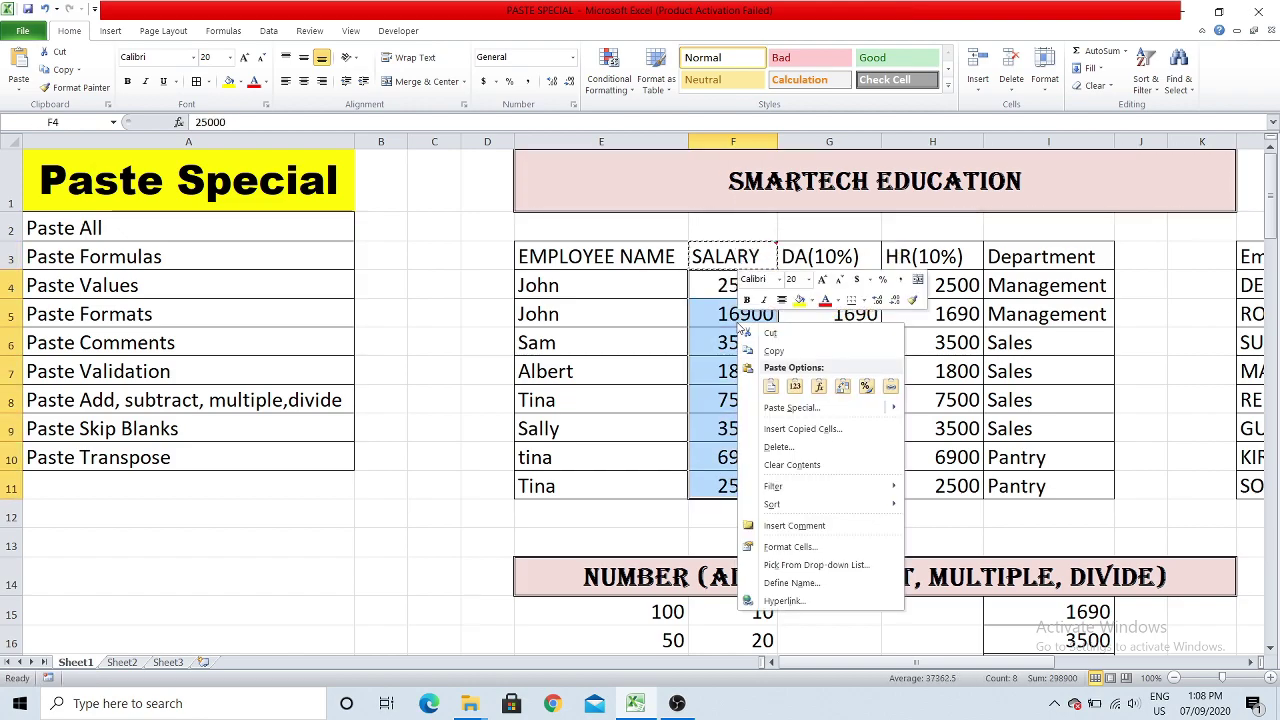
left_click(758, 408)
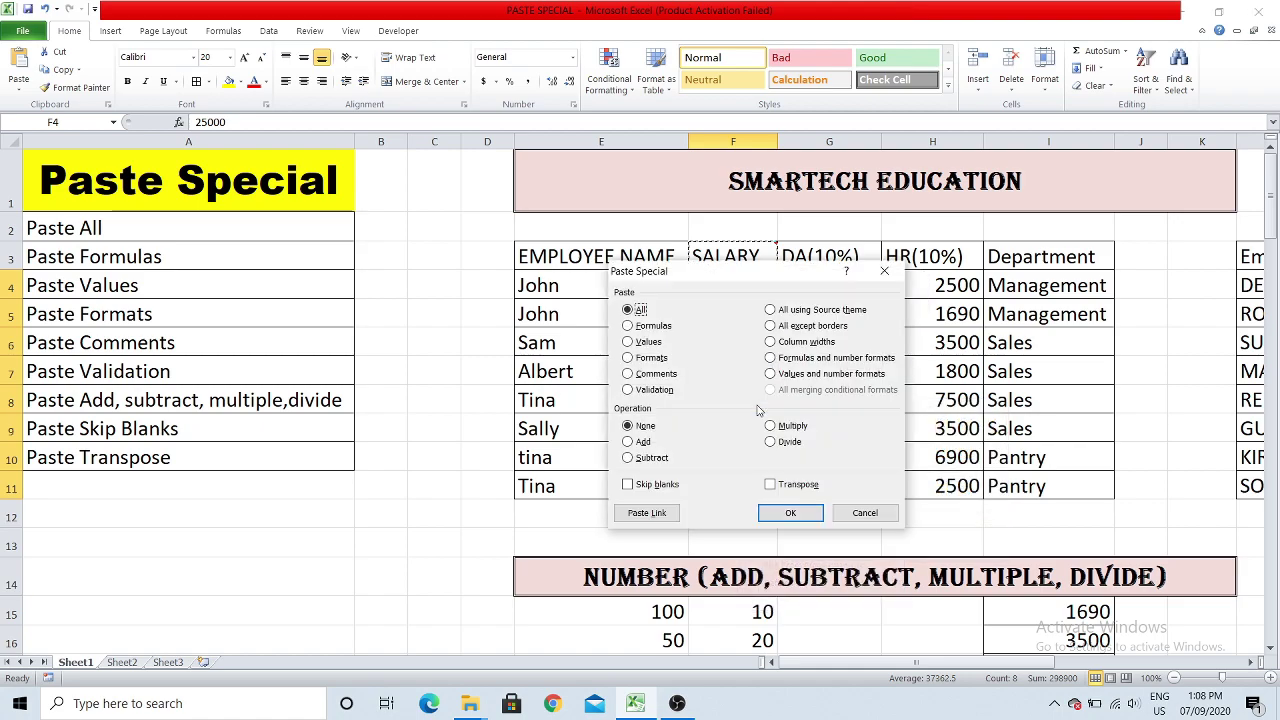
left_click(643, 376)
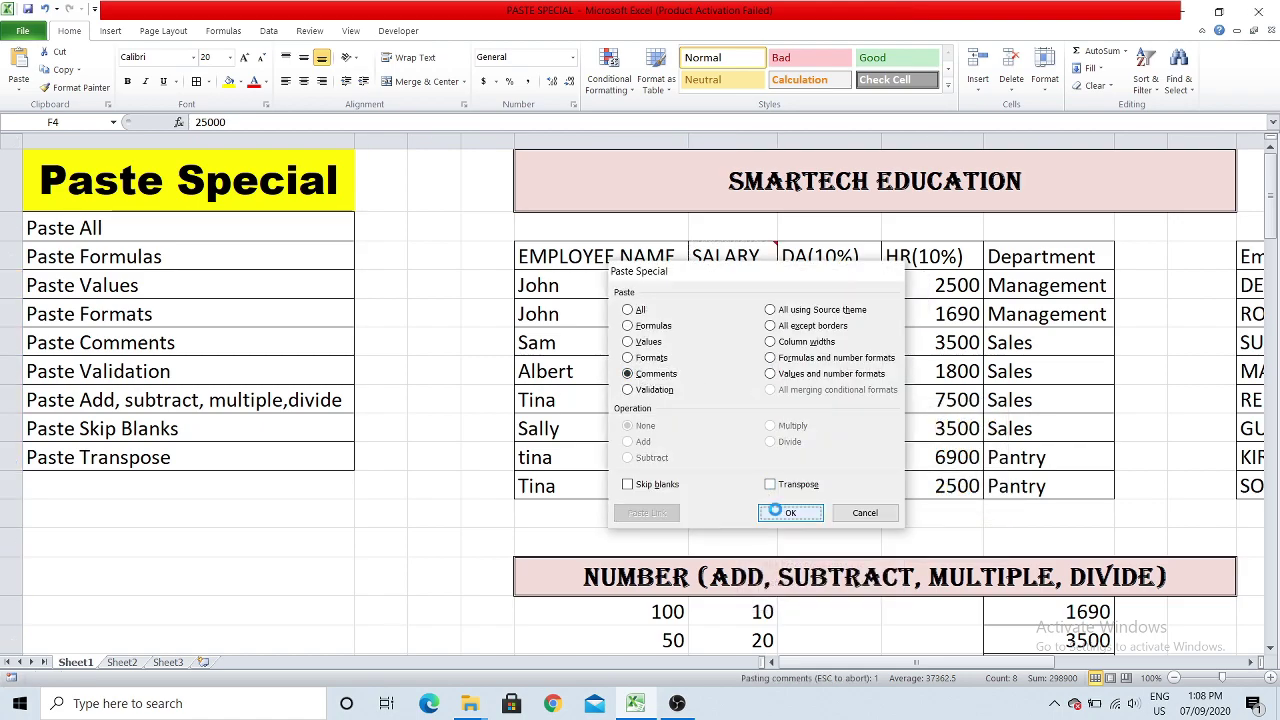
left_click(776, 513)
mouse_move(735, 314)
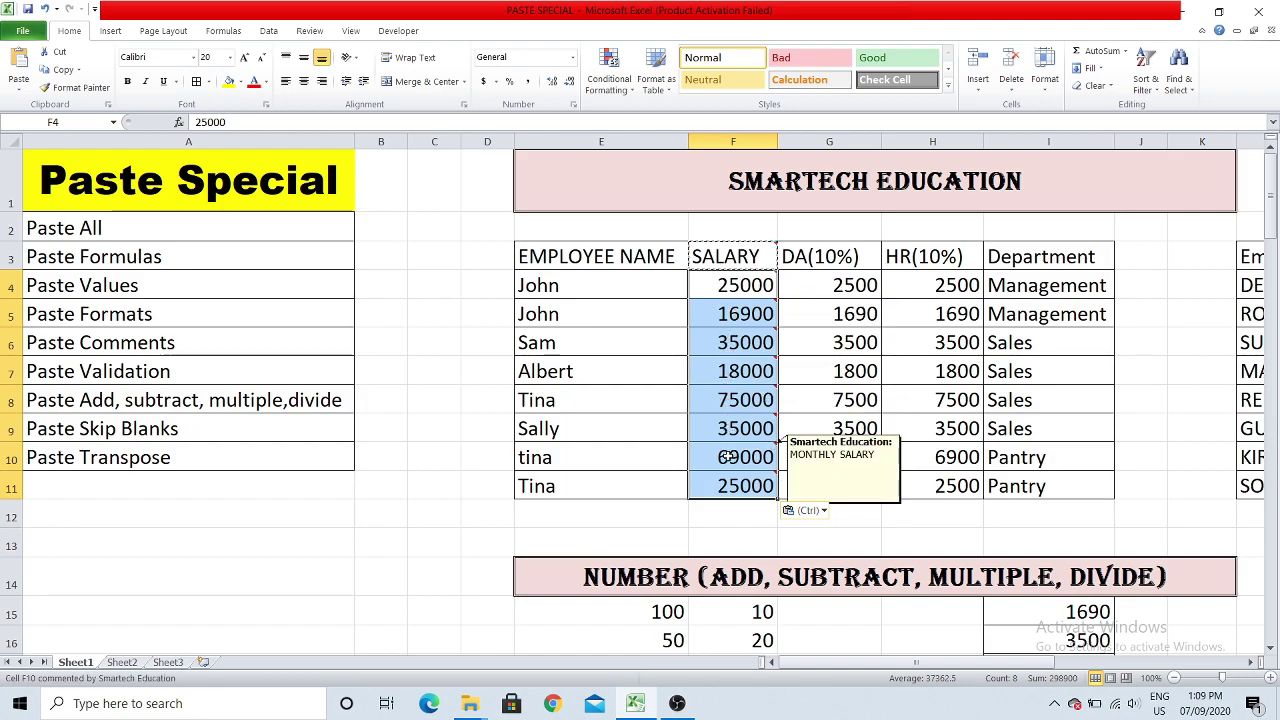
mouse_move(731, 481)
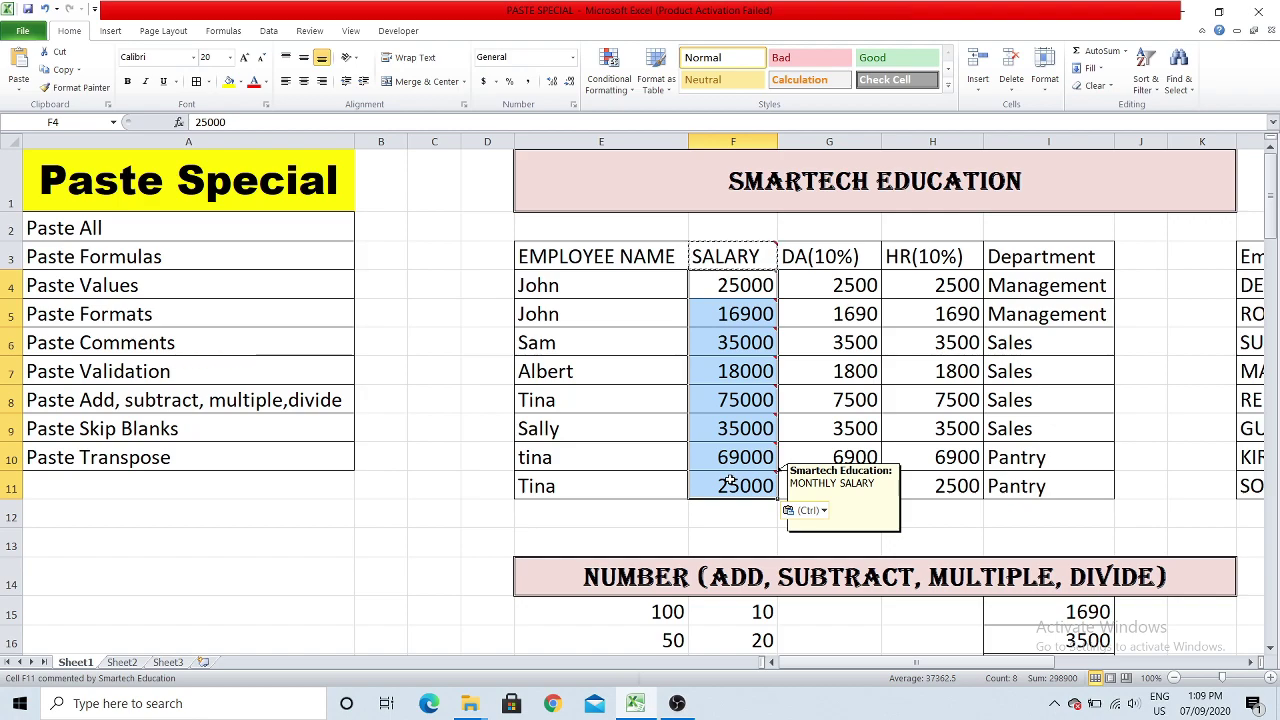
Switch to the Paste Validation topic from the topic list.
left_click(200, 486)
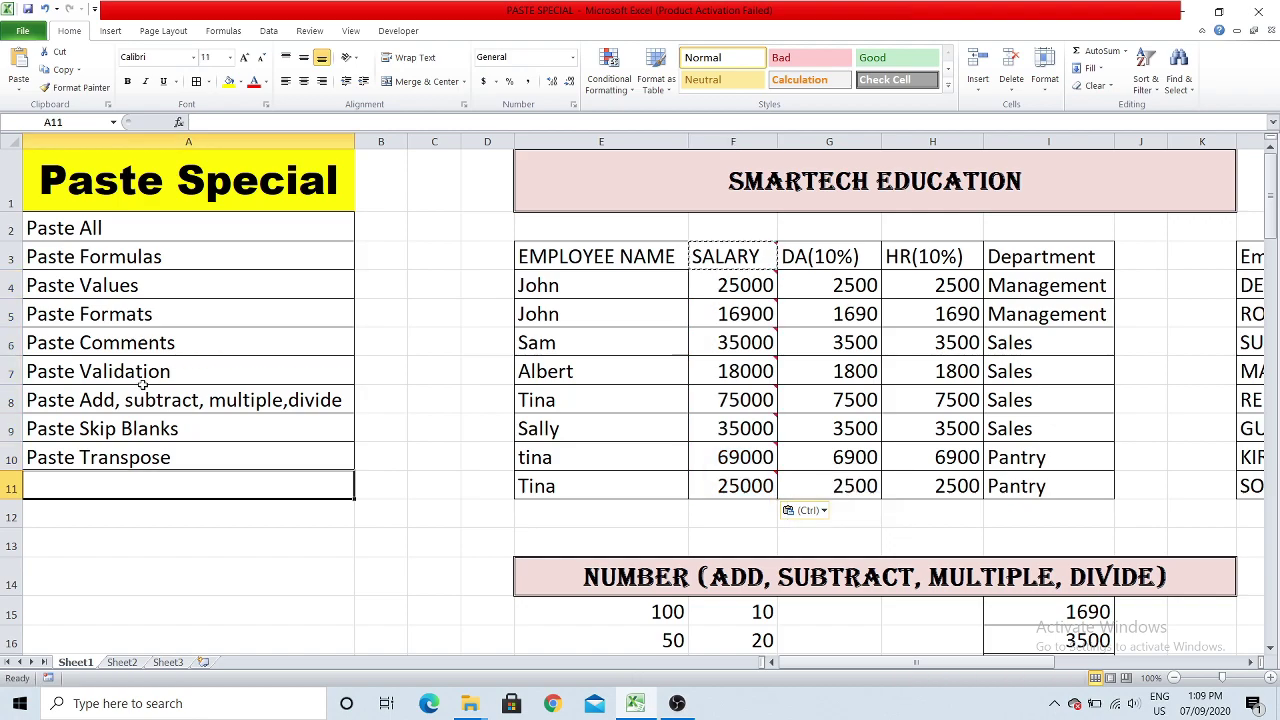
left_click(143, 378)
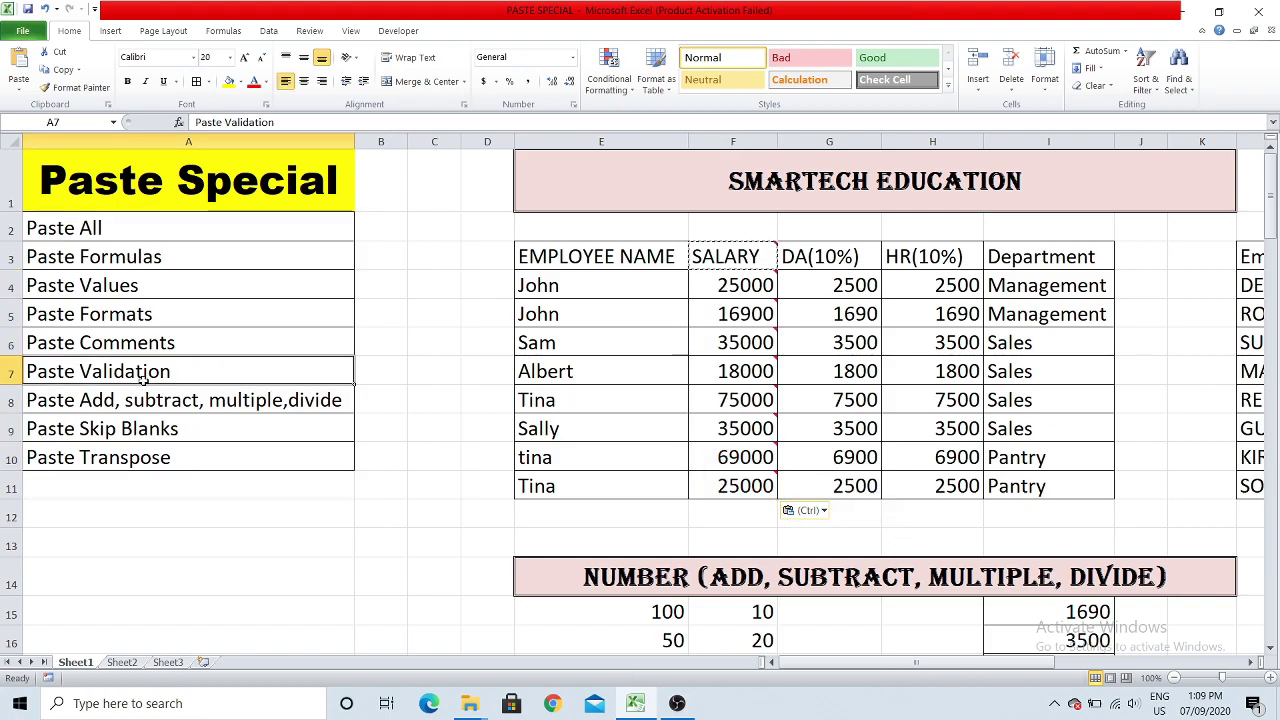
left_click_drag(840, 667, 846, 667)
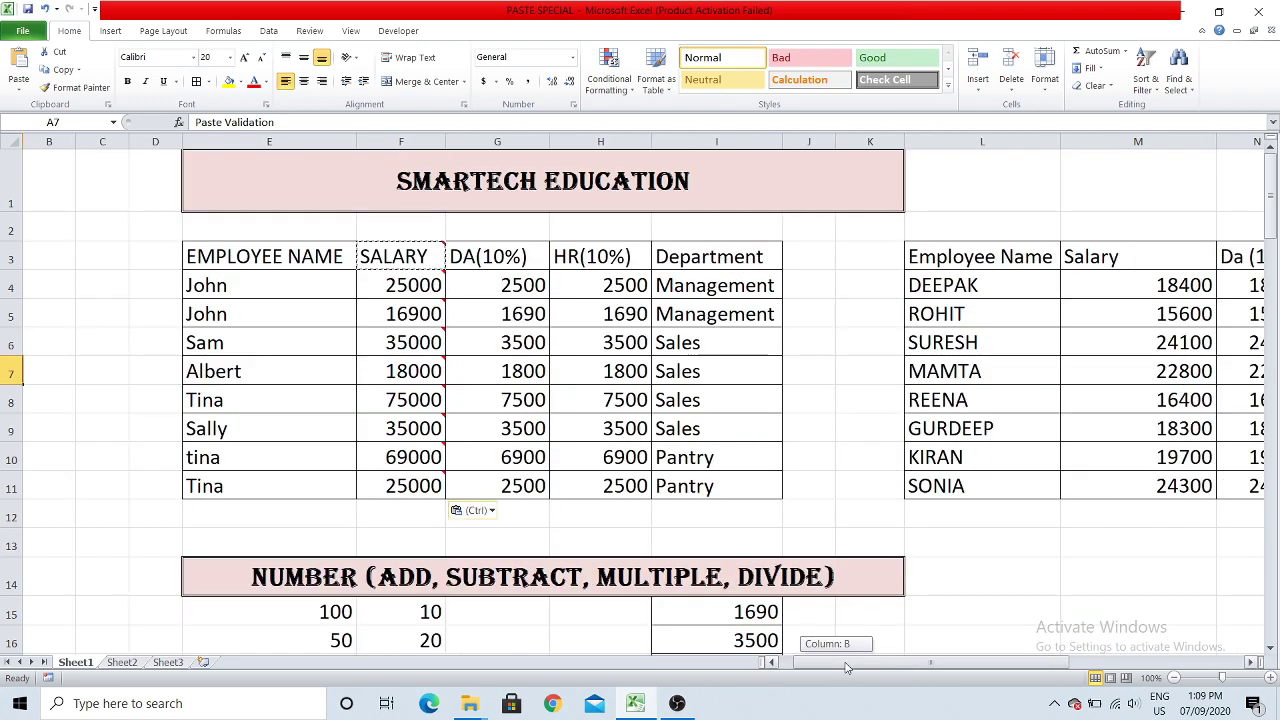
left_click(815, 456)
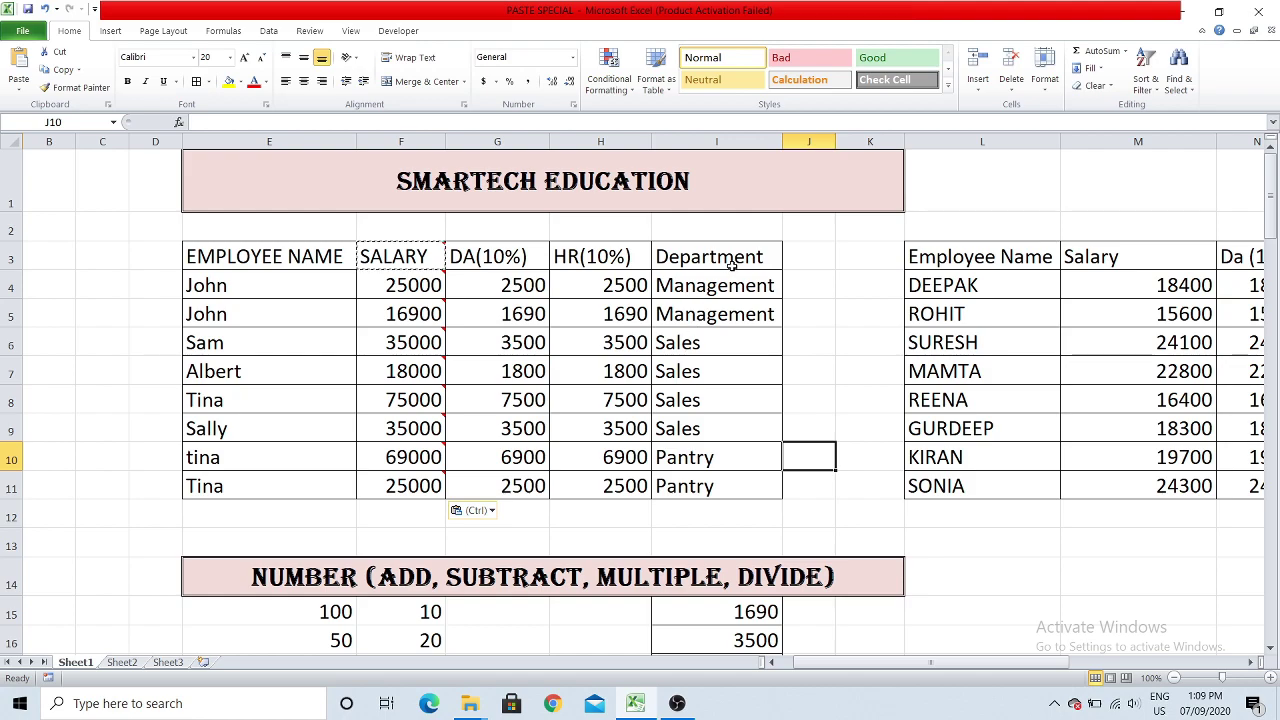
Choose Sales from I4's Management/Sales/Pantry dropdown and confirm it reads Sales.
left_click(732, 264)
left_click(742, 282)
left_click(789, 294)
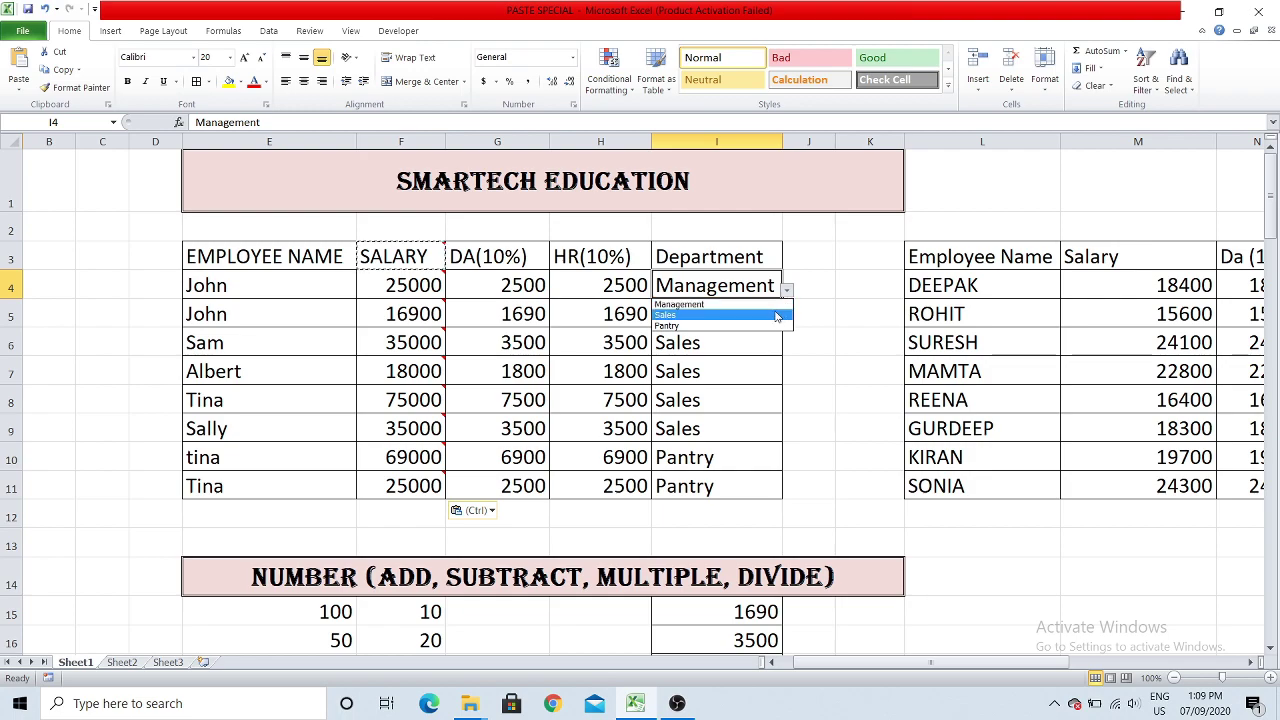
left_click(776, 316)
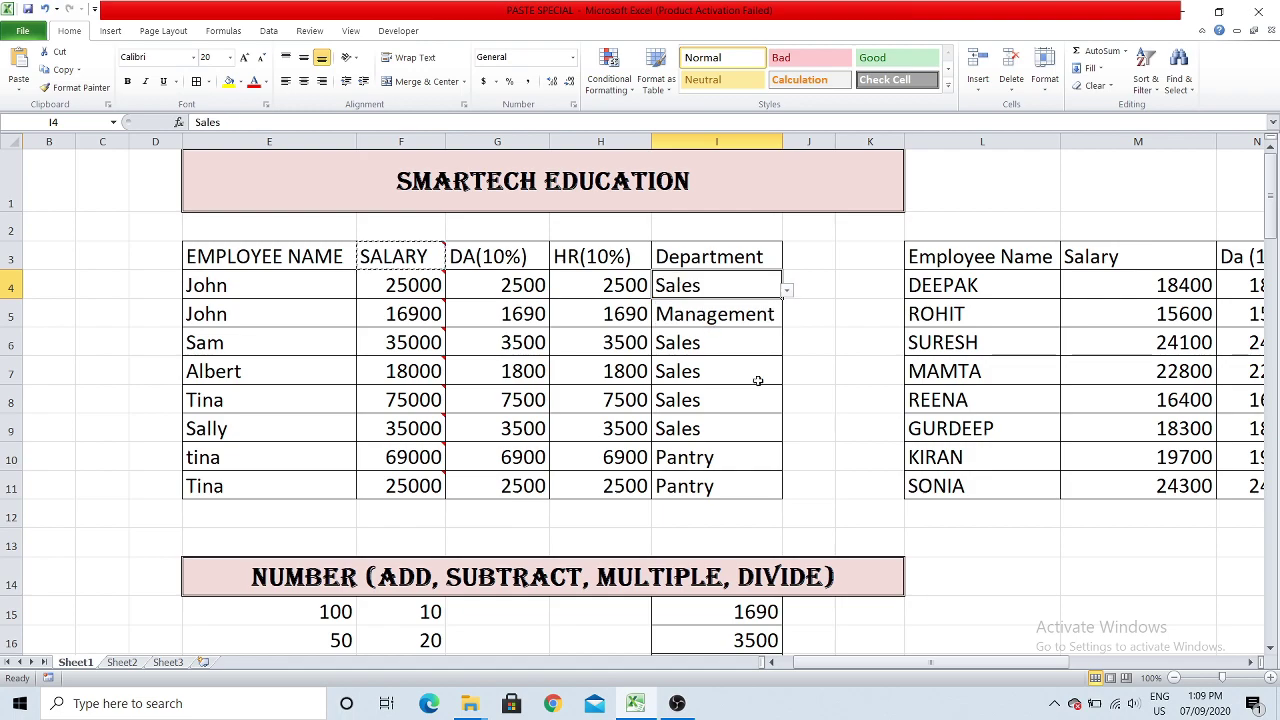
left_click(830, 414)
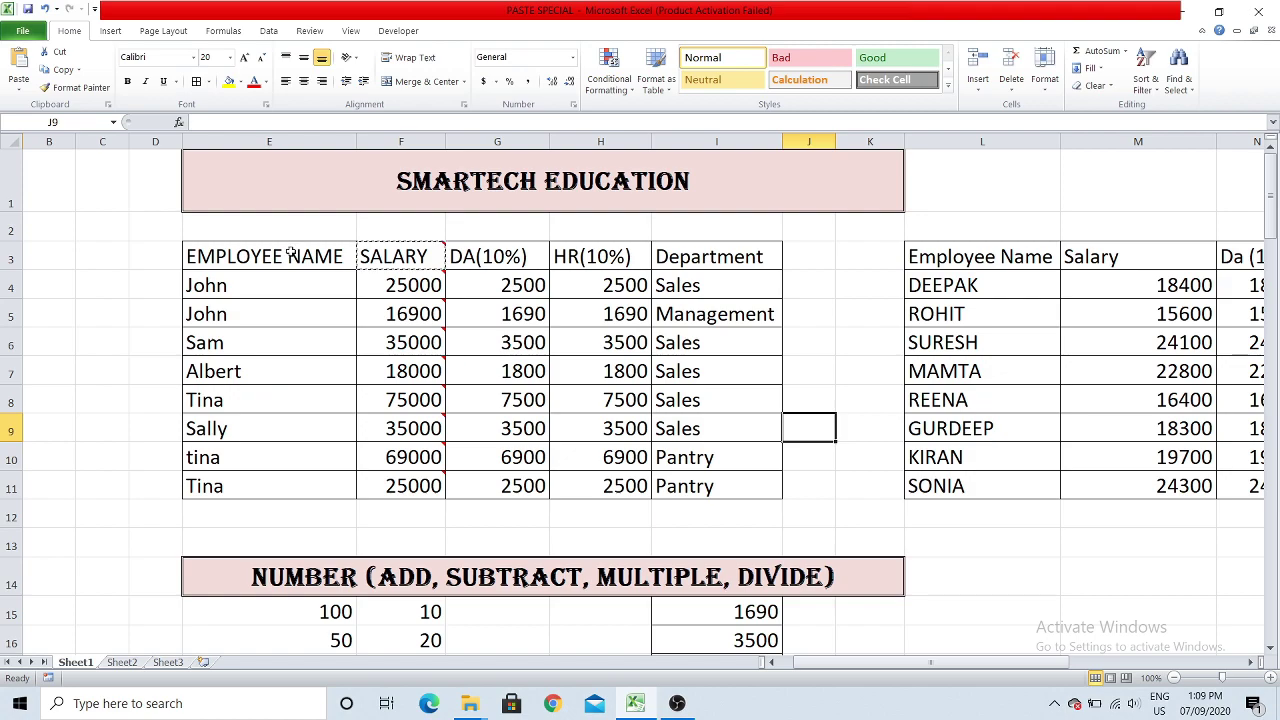
left_click(750, 288)
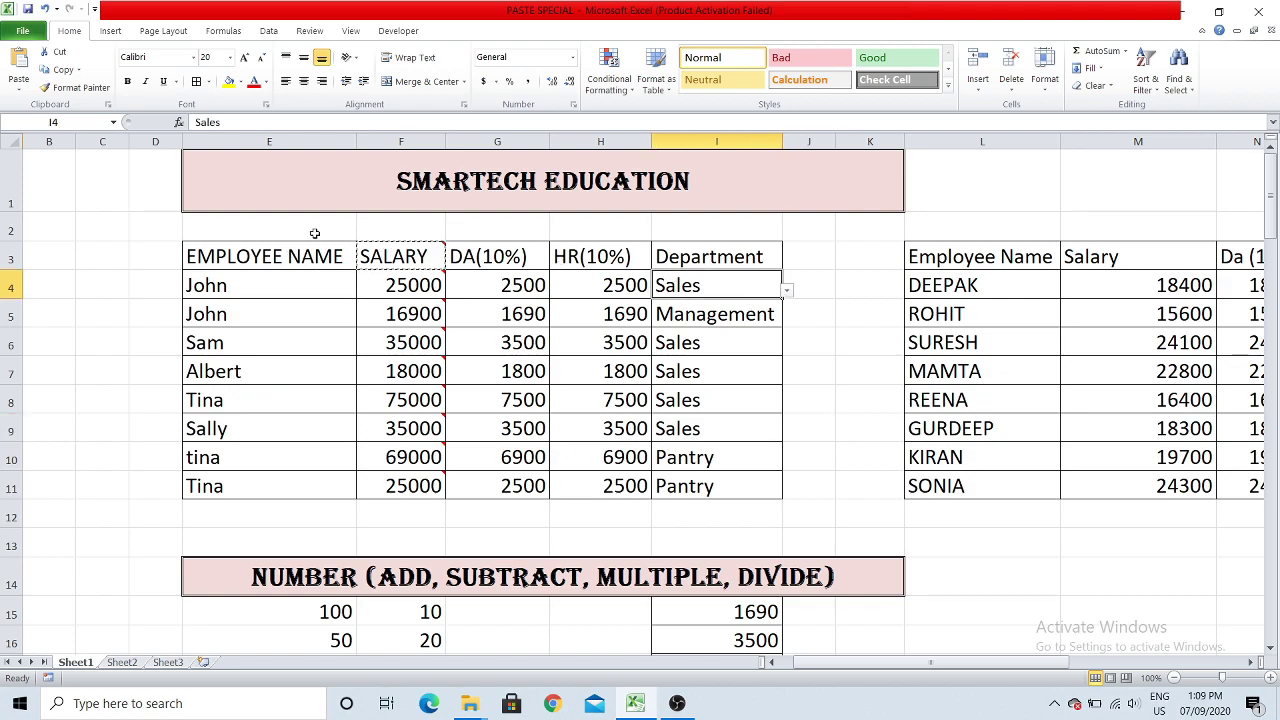
Copy the employee table and paste only its validation rules at M14.
mouse_move(315, 255)
left_mouse_down()
mouse_move(466, 414)
mouse_move(698, 484)
left_mouse_up()
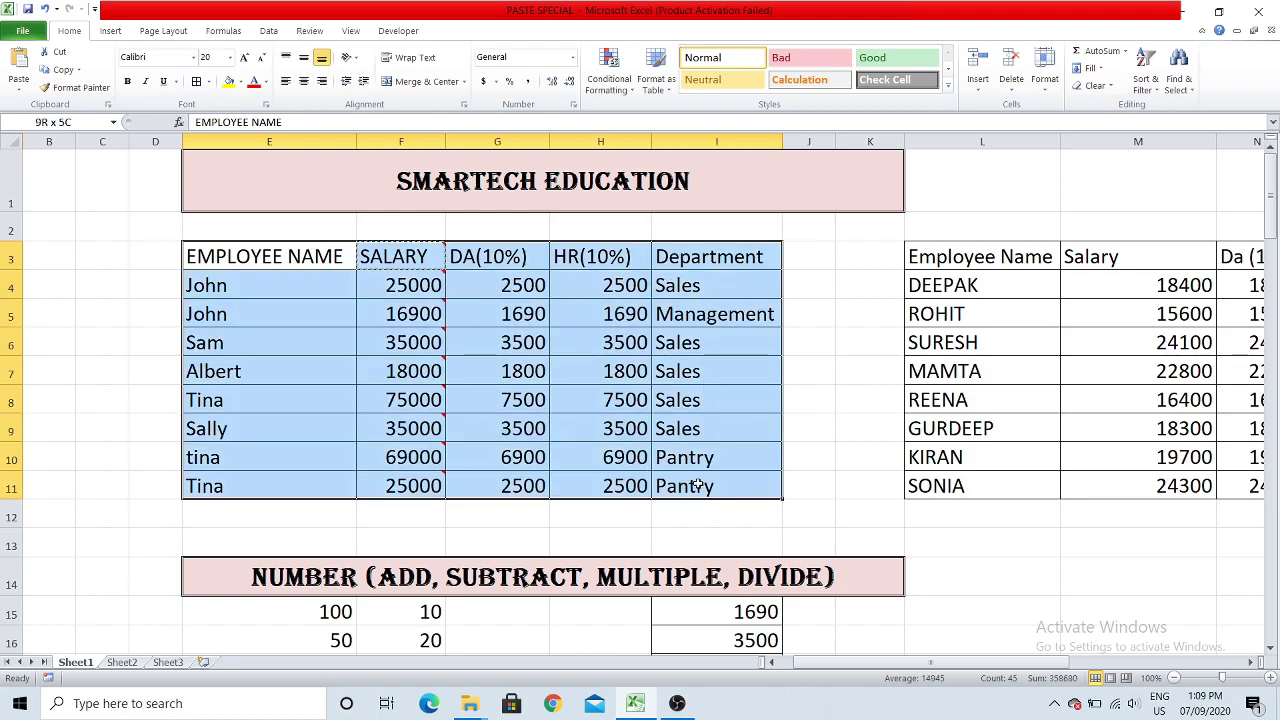
right_click(574, 287)
left_click(607, 314)
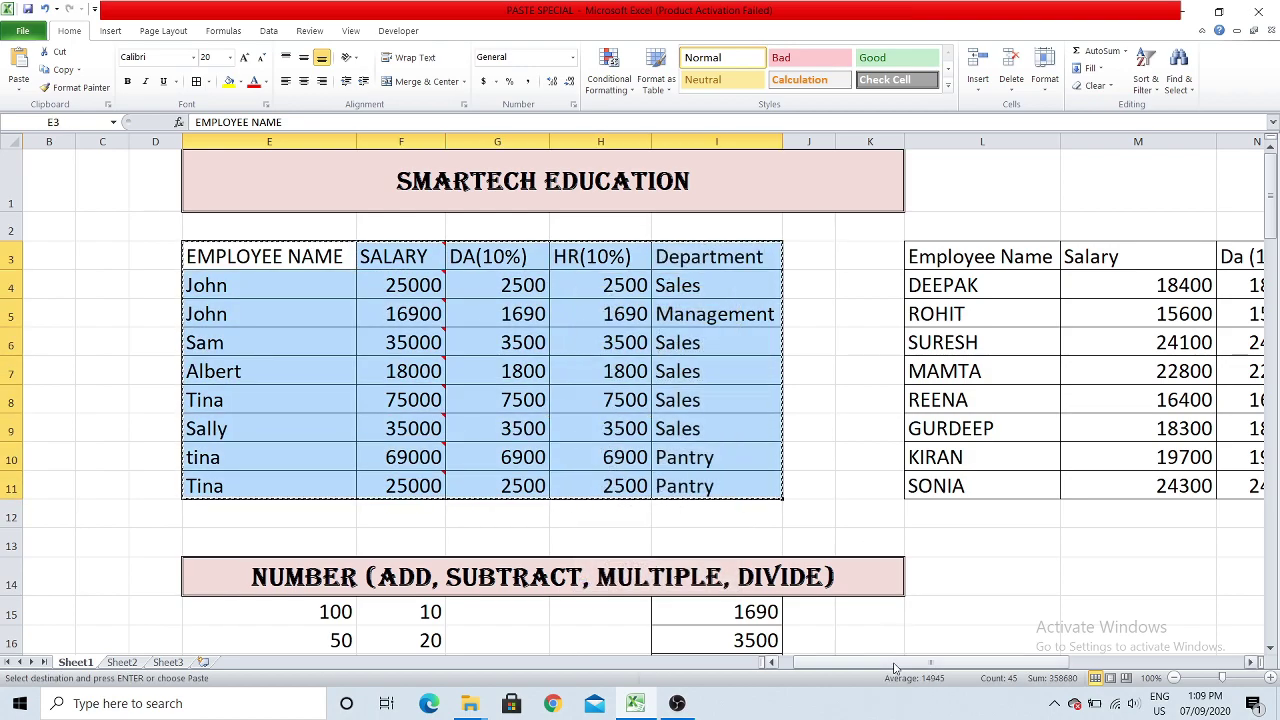
scroll(755, 455, "down", 1)
scroll(755, 455, "right", 2)
left_click(760, 454)
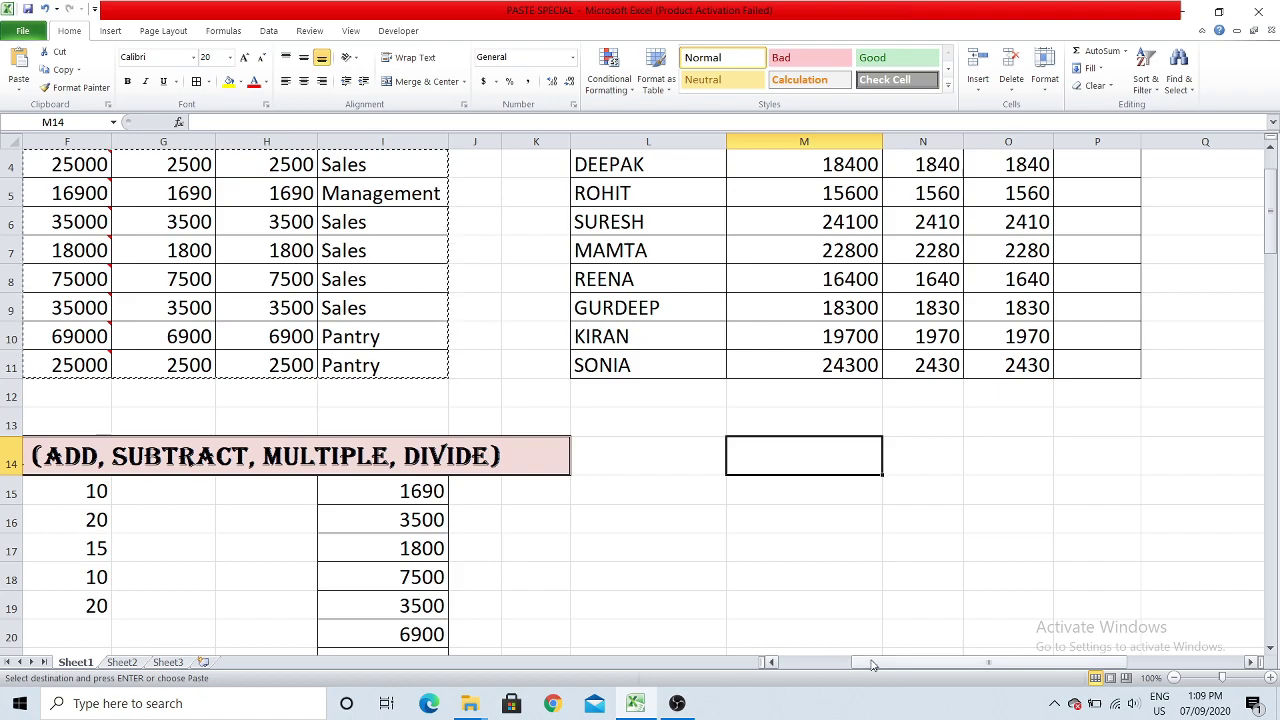
left_click_drag(868, 662, 885, 662)
right_click(555, 448)
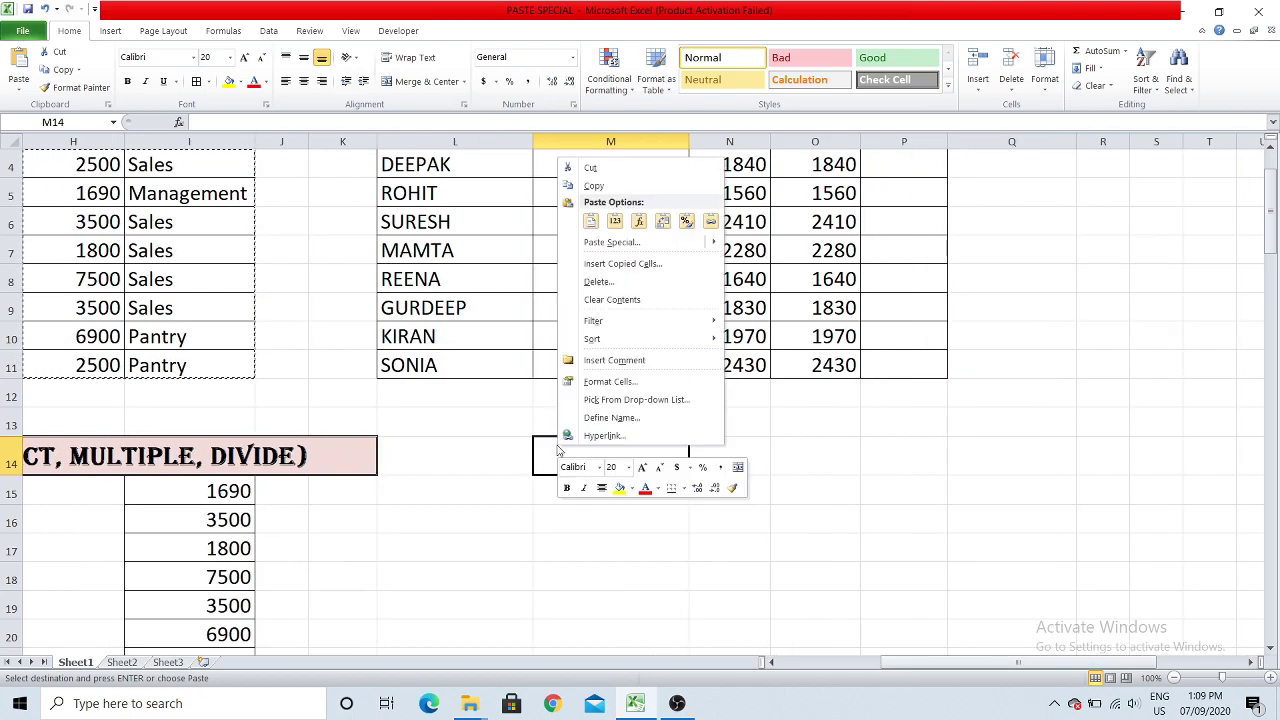
left_click(620, 243)
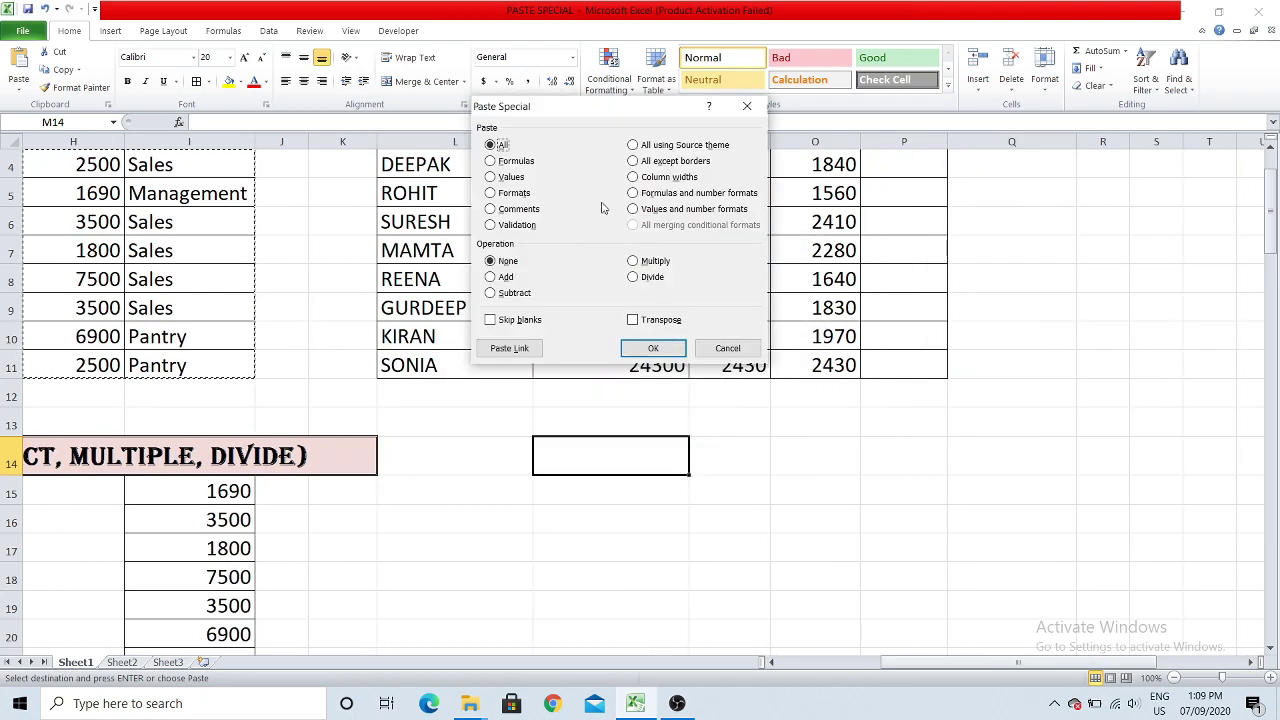
left_click(491, 225)
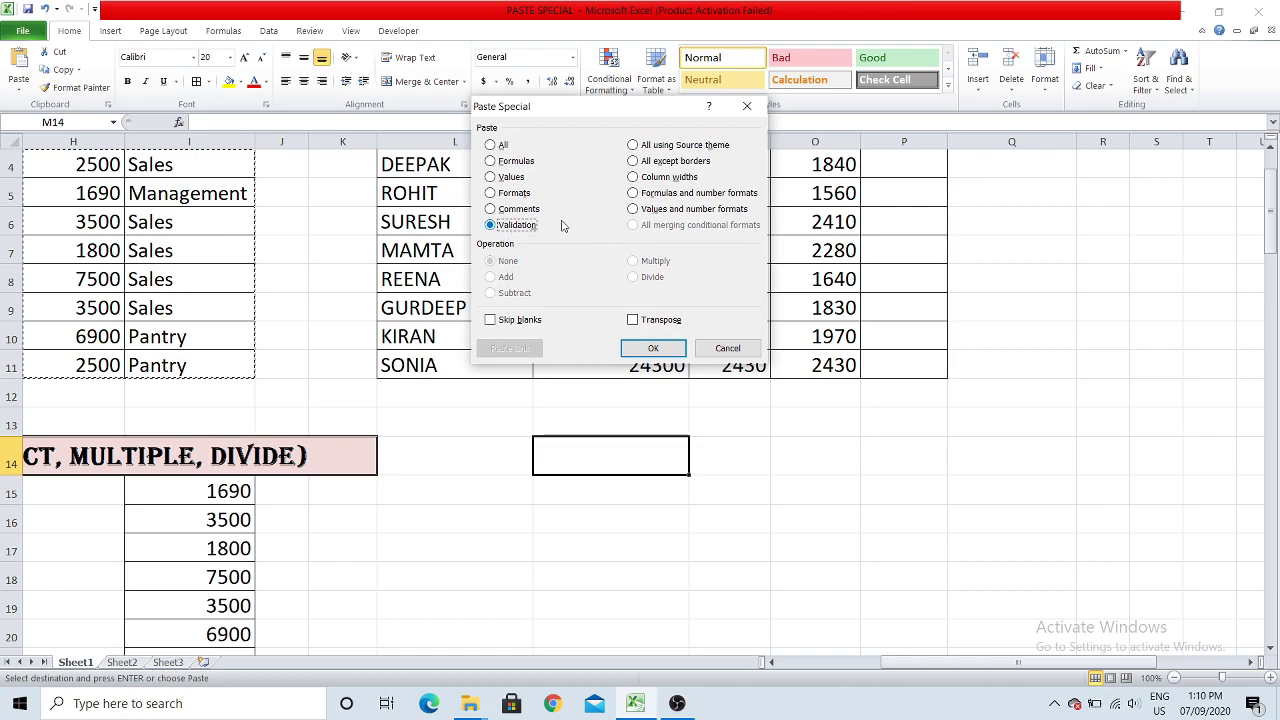
left_click(645, 348)
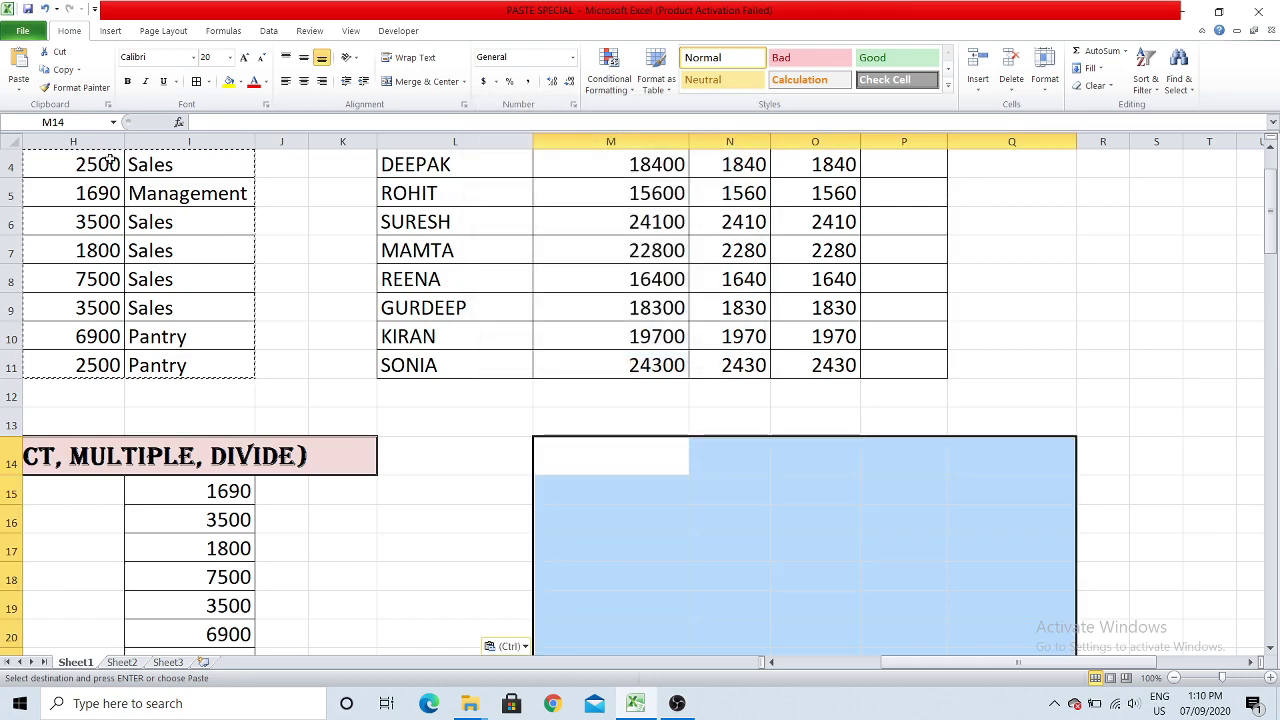
Test the pasted dropdowns by picking Sales in Q15 and Pantry in Q16.
key("Escape")
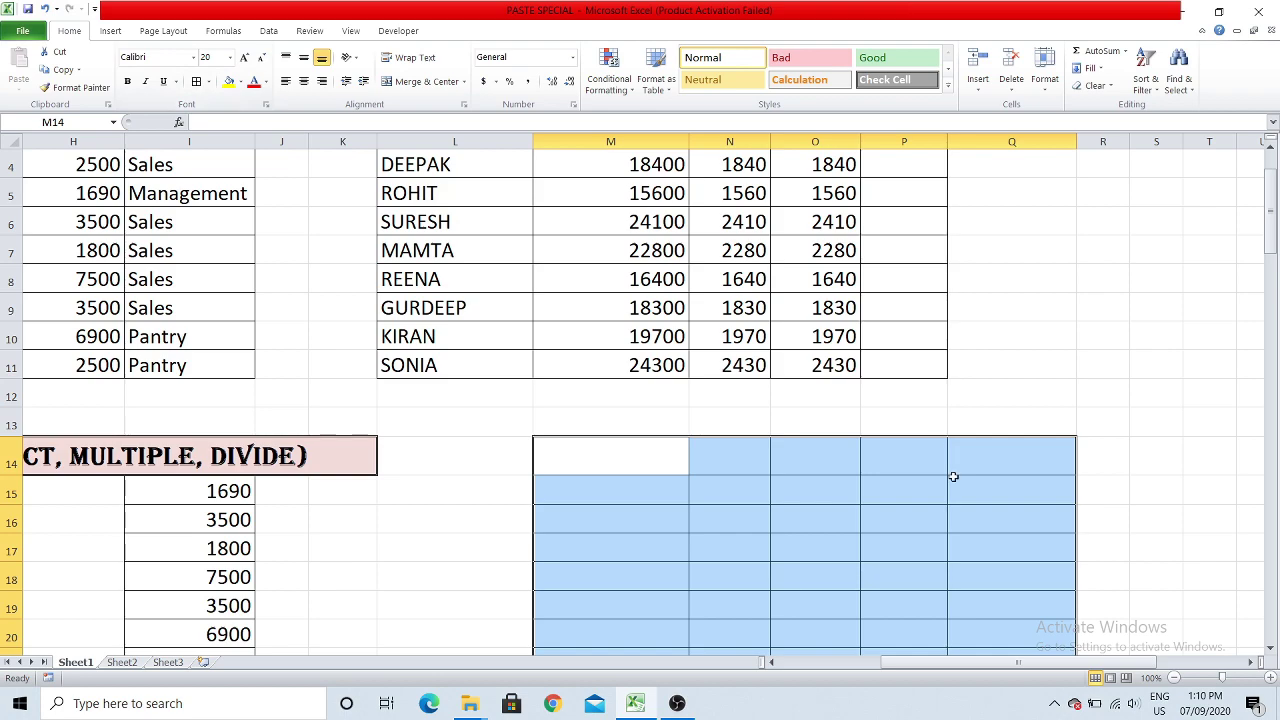
scroll(934, 468, "down", 1)
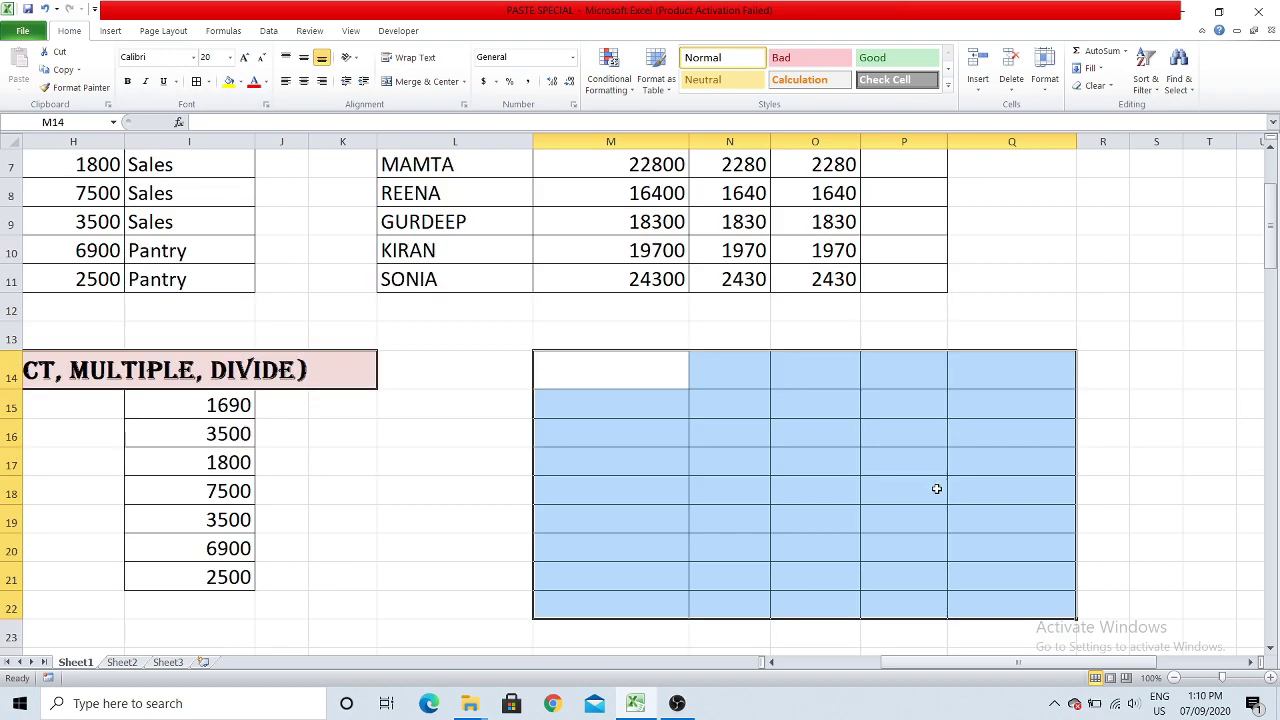
left_click(1040, 384)
left_click(1058, 405)
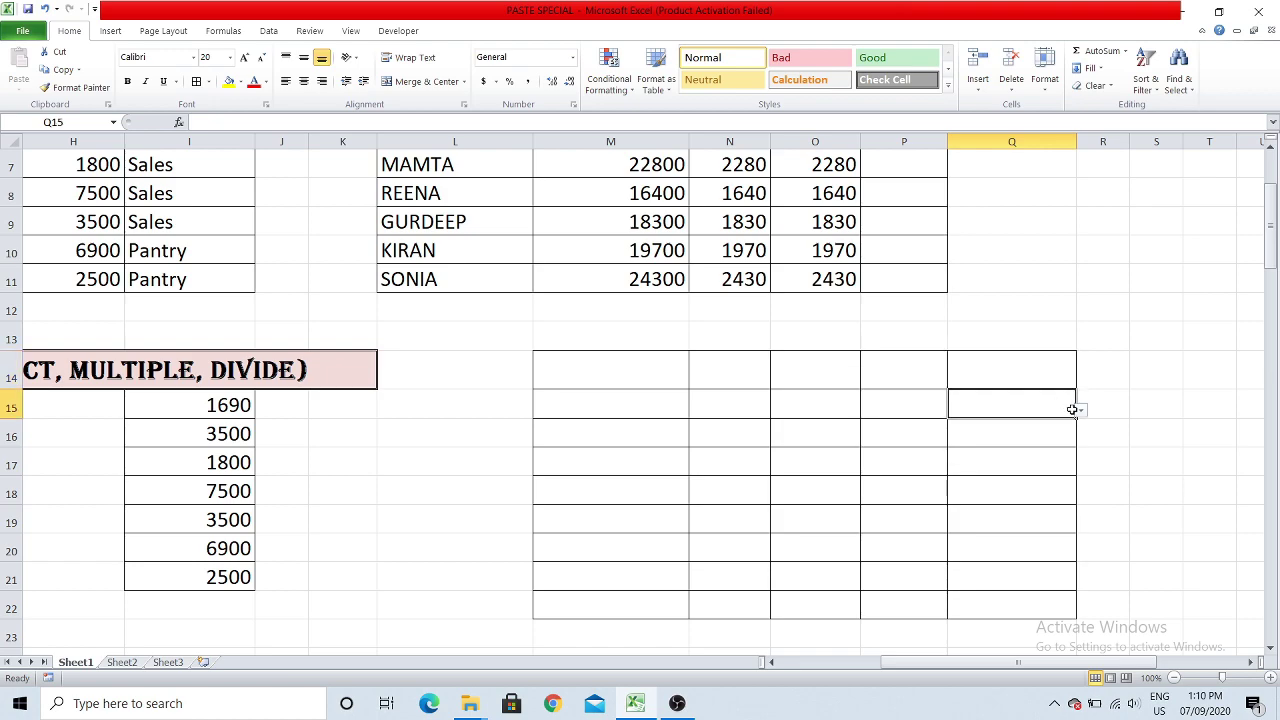
left_click(1079, 410)
left_click(1057, 425)
left_click(1053, 441)
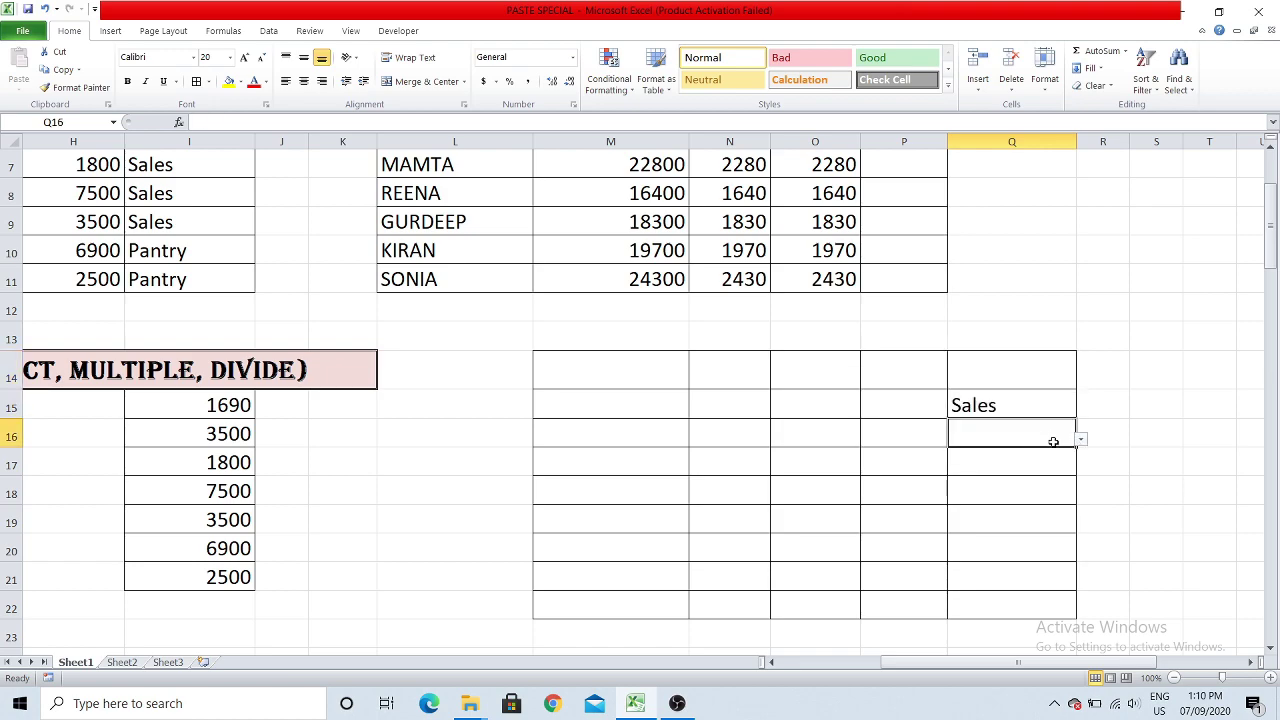
left_click(1077, 440)
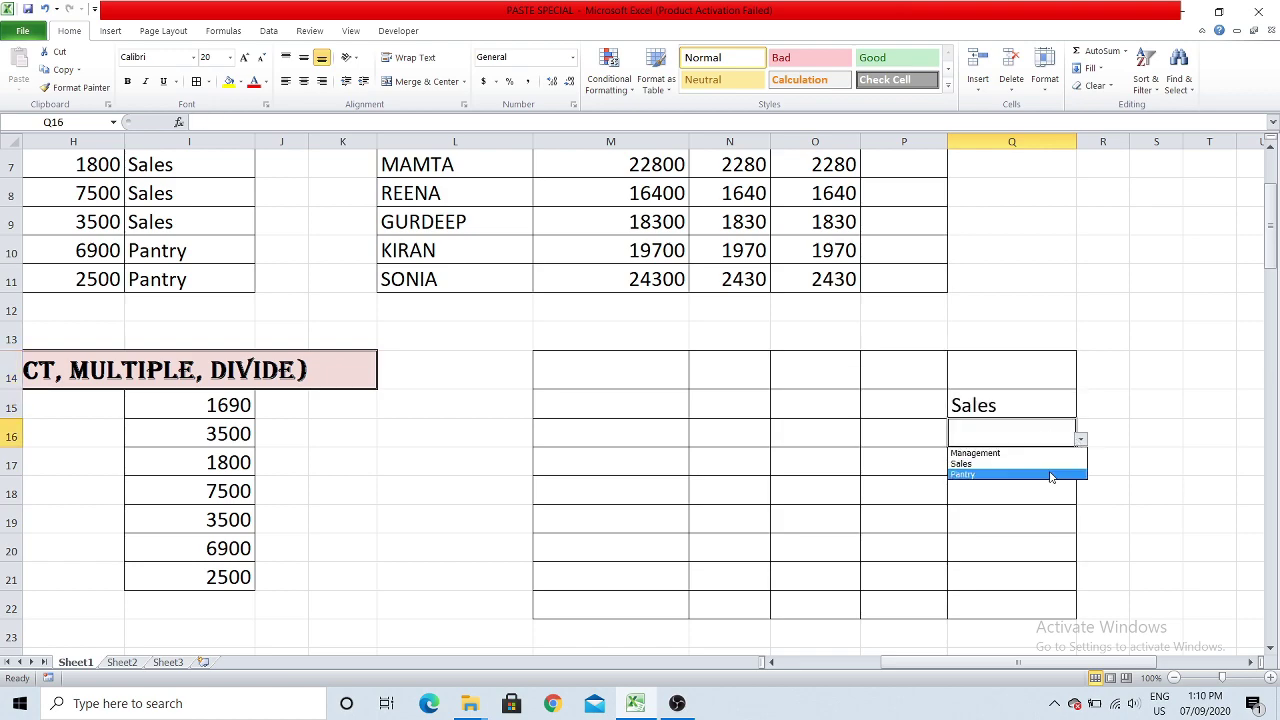
left_click(1054, 473)
left_click(1038, 460)
left_click(1080, 467)
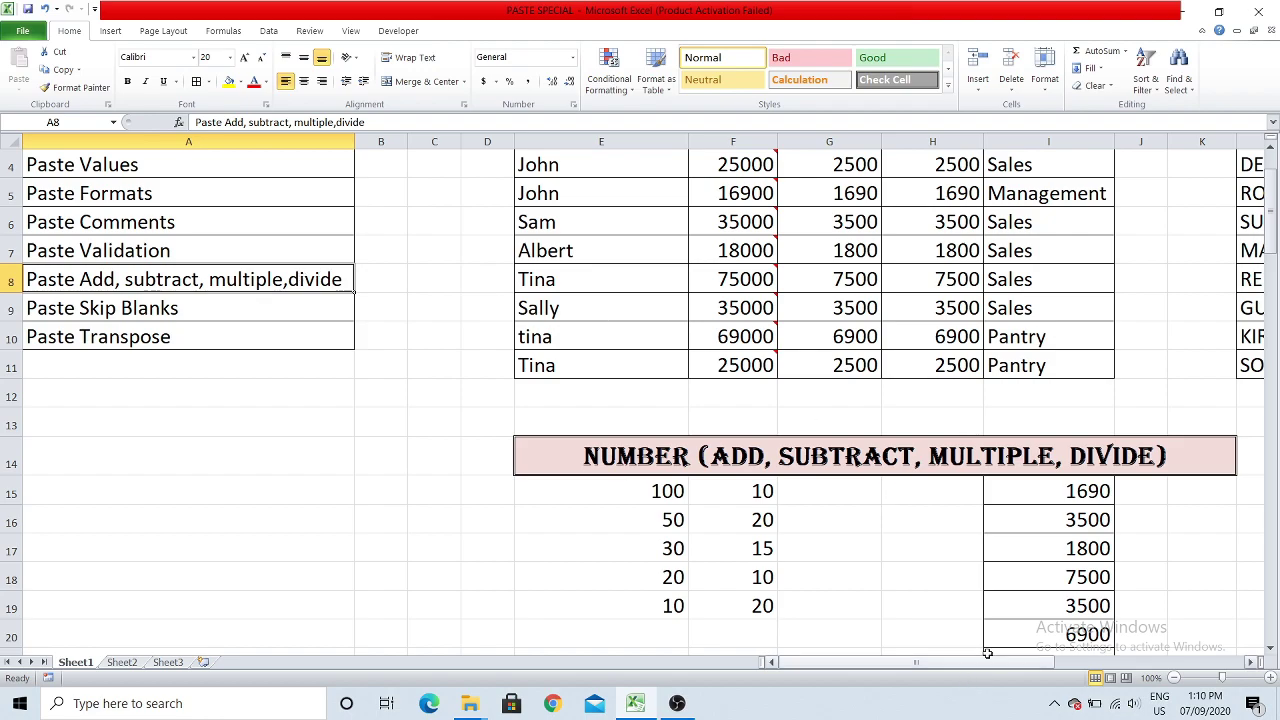
Clear all contents and formatting from the old figures in H15:I22.
scroll(990, 660, "right", 1)
scroll(1002, 652, "down", 1)
scroll(1002, 652, "up", 1)
scroll(1002, 652, "left", 1)
scroll(870, 662, "right", 1)
scroll(540, 527, "down", 1)
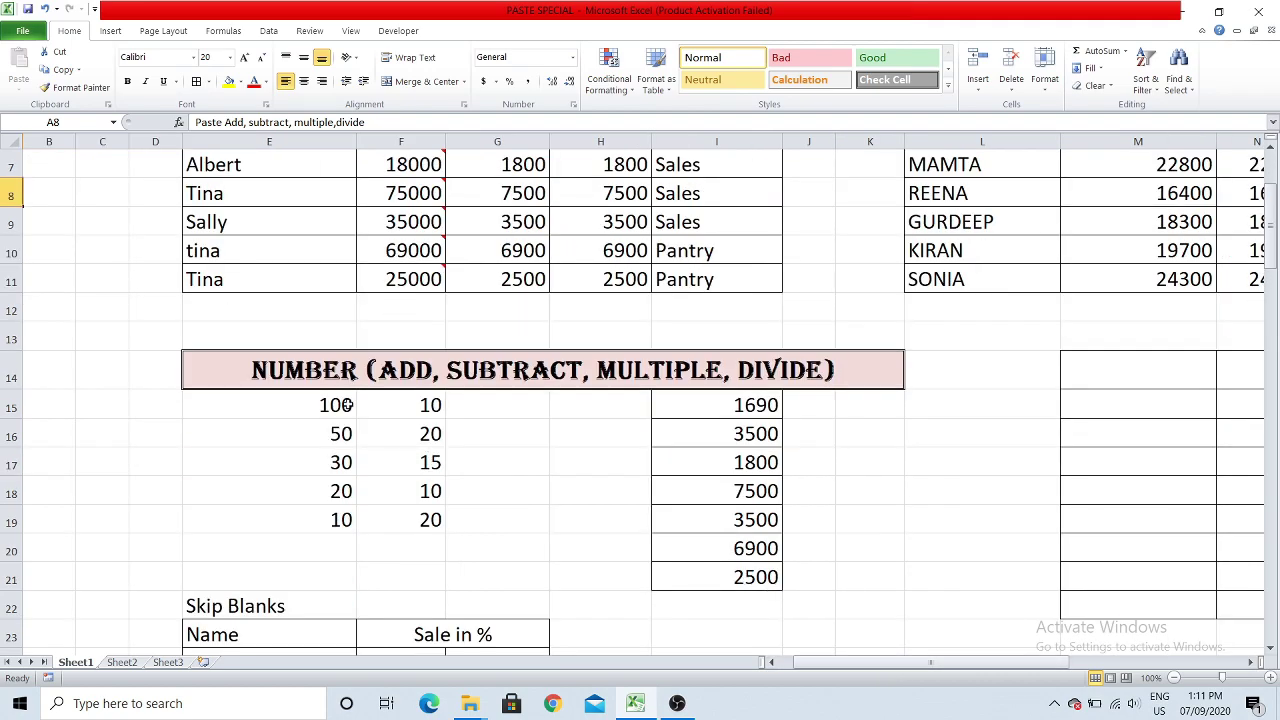
left_click_drag(337, 404, 388, 516)
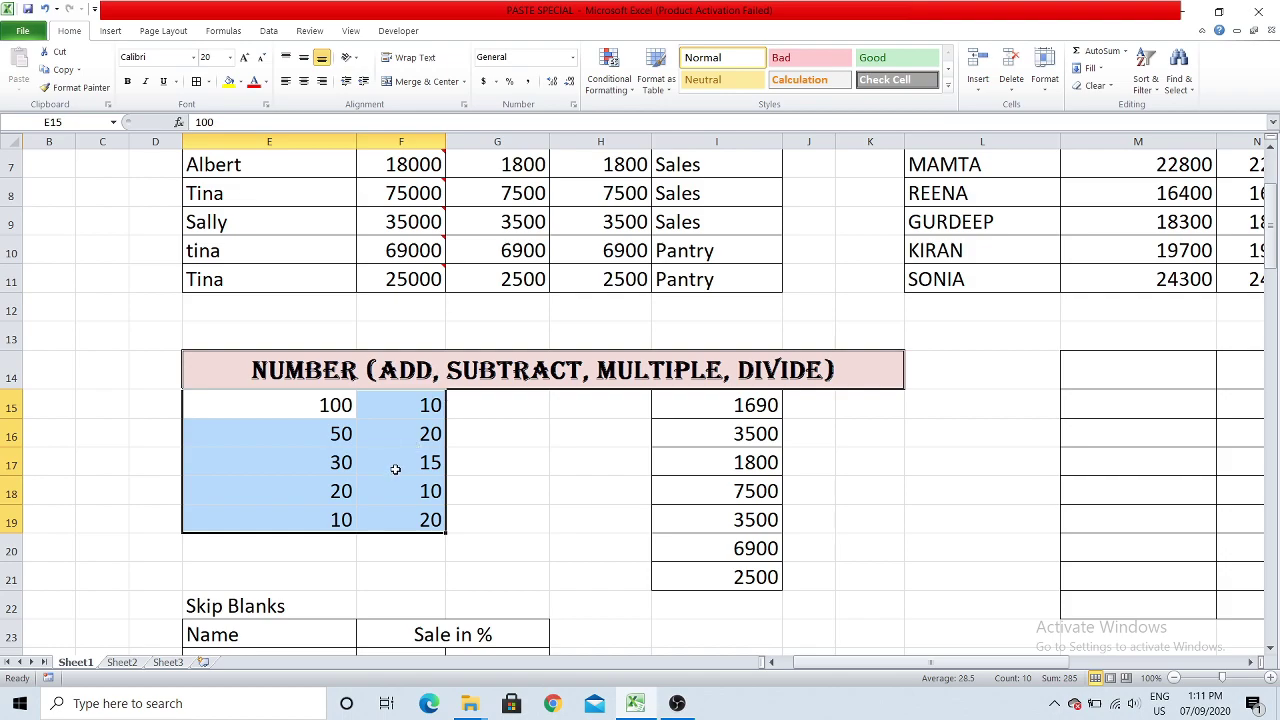
left_click_drag(614, 405, 720, 594)
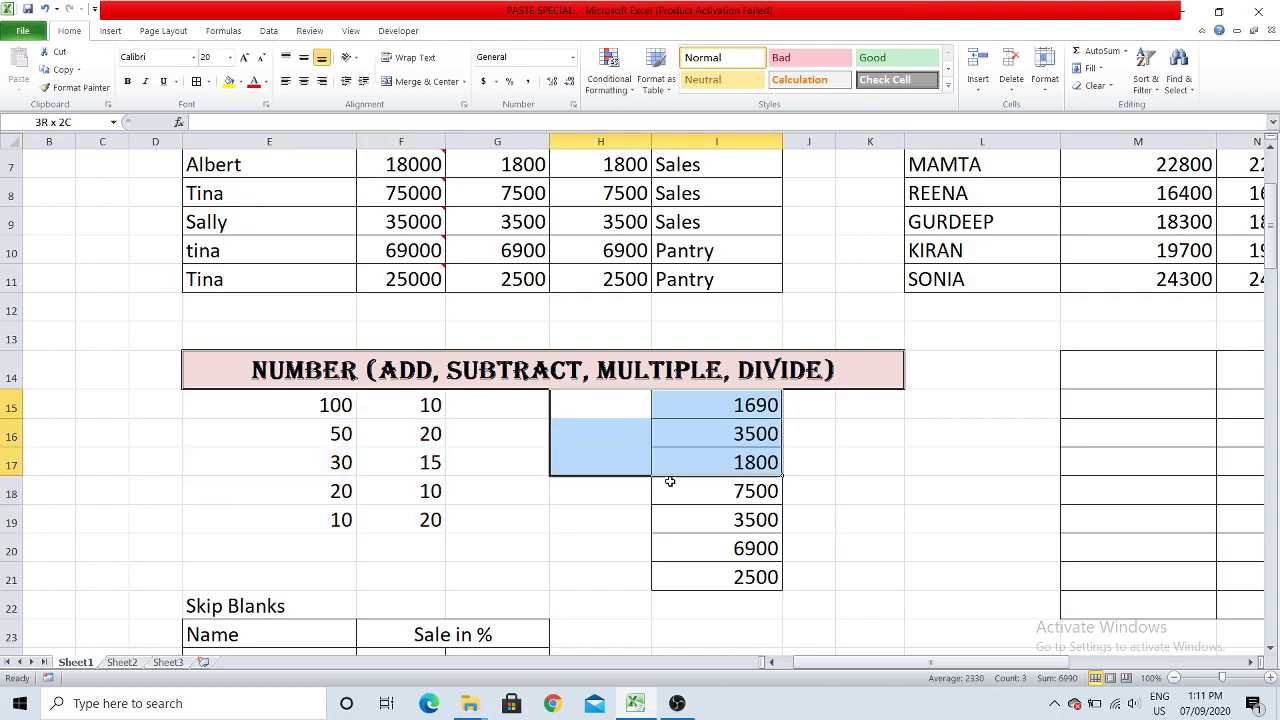
left_click(1095, 85)
left_click(1105, 102)
Copy the number pairs E15:F19 into H15:I19.
left_click_drag(333, 403, 395, 510)
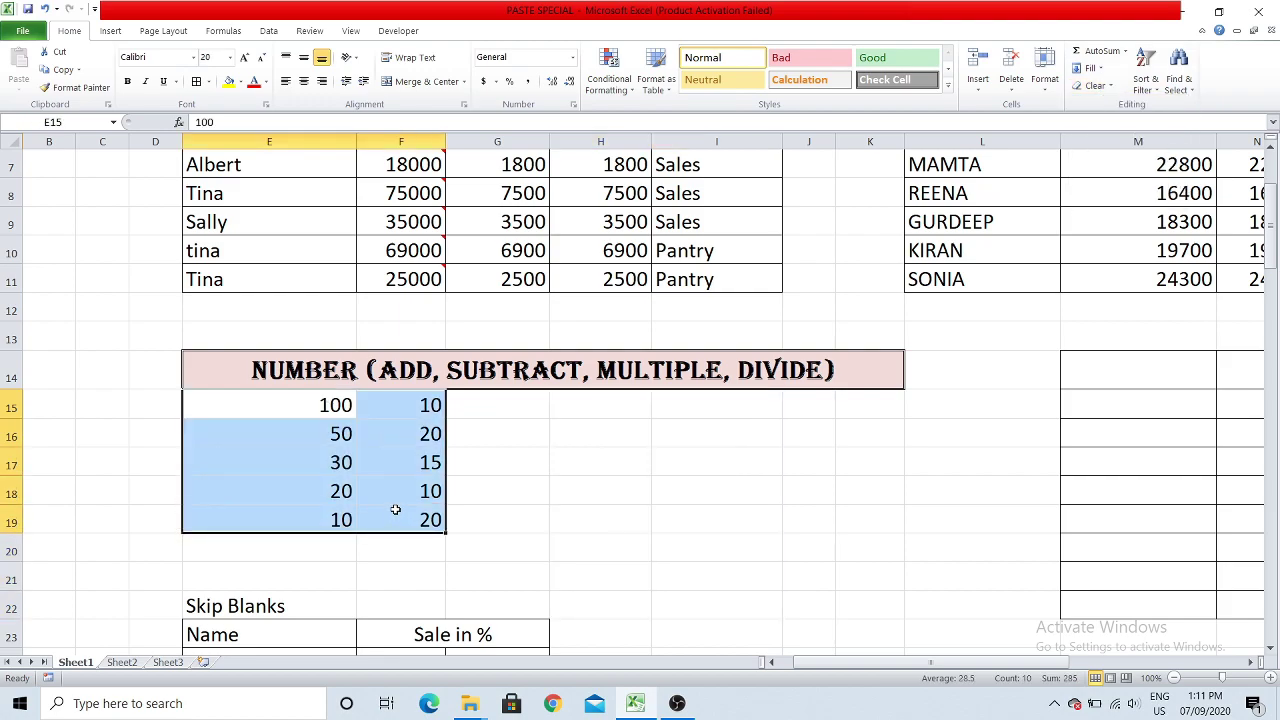
key("ctrl+c")
left_click(629, 405)
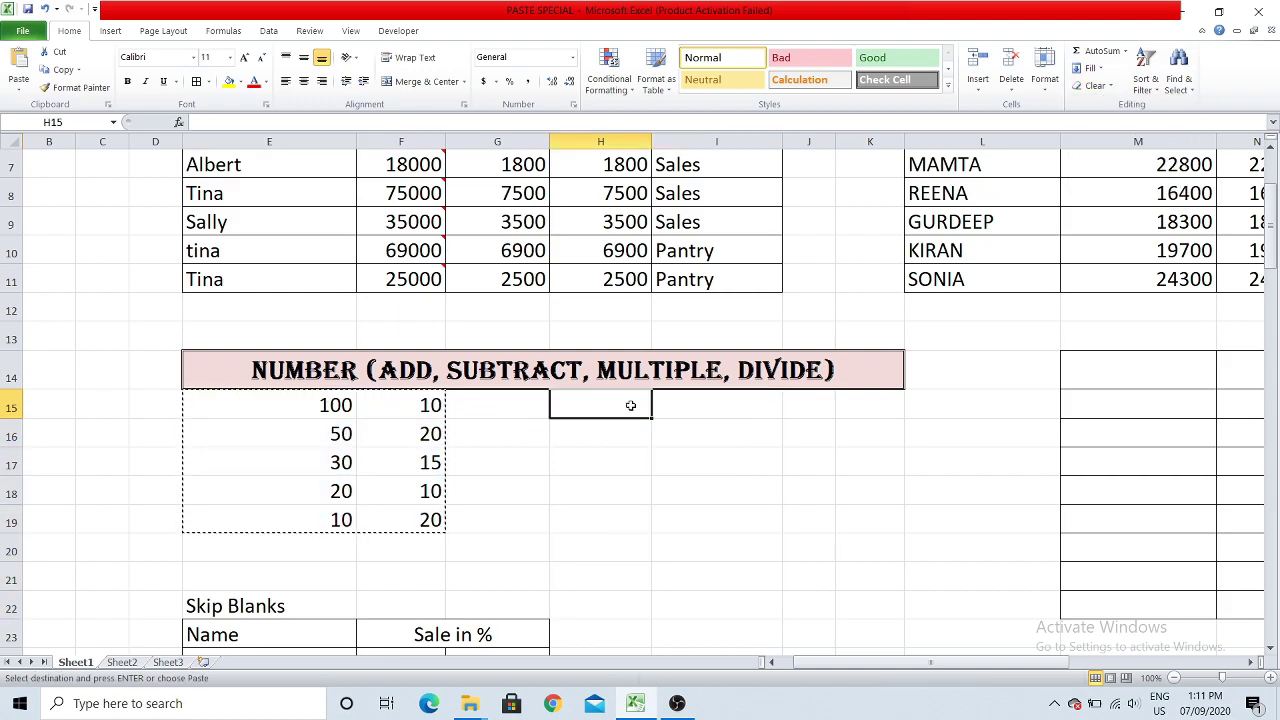
key("ctrl+v")
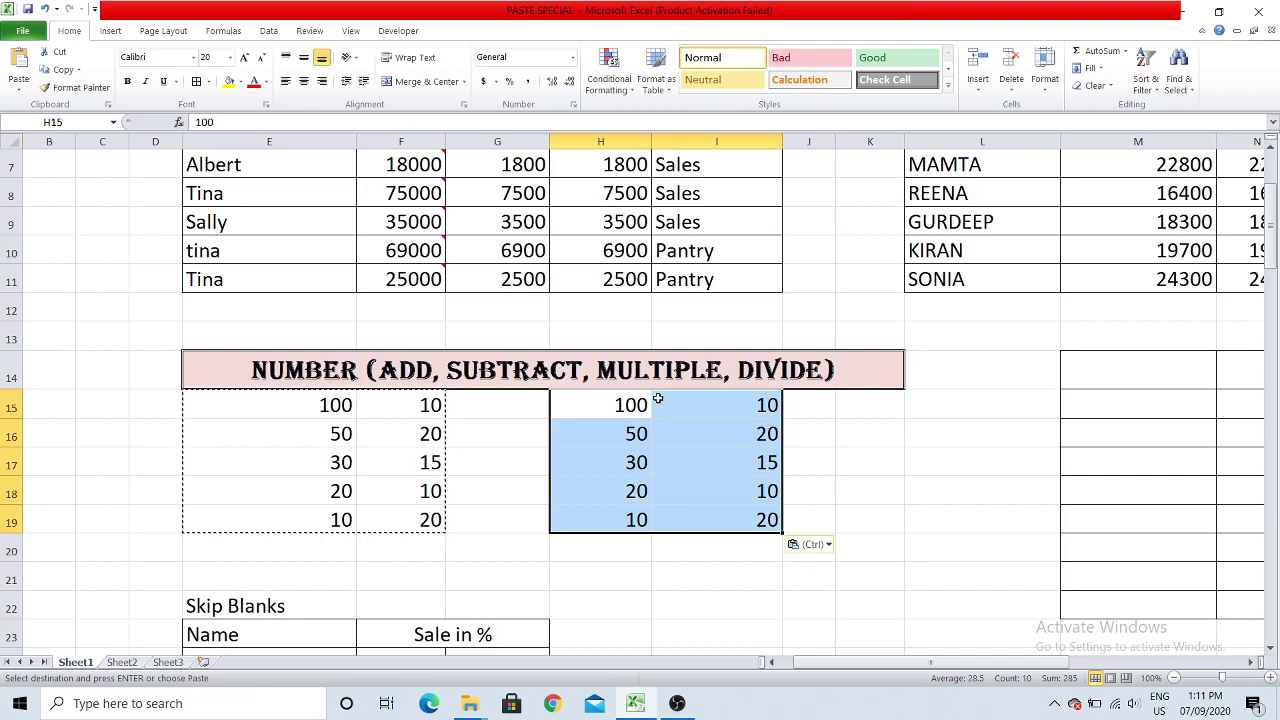
left_click(646, 571)
Copy the I15:I19 values and select H15:H19 as the target.
left_click(330, 405)
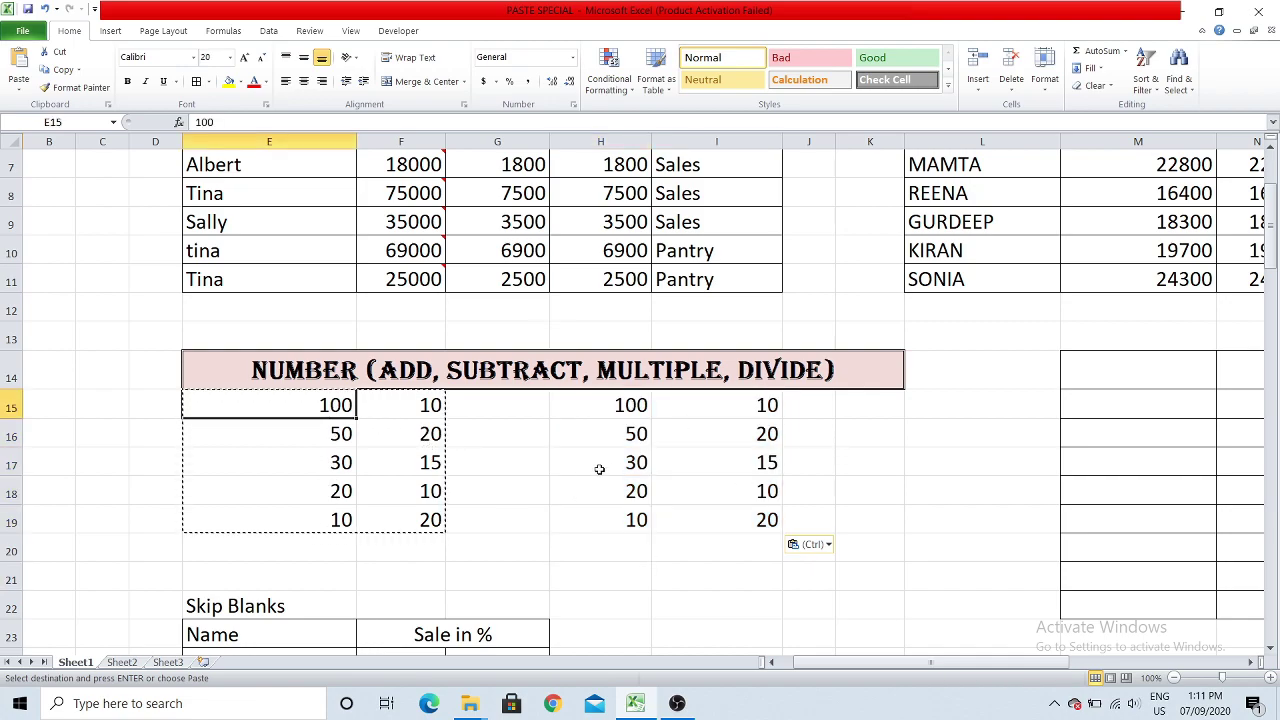
left_click_drag(760, 405, 739, 511)
right_click(726, 456)
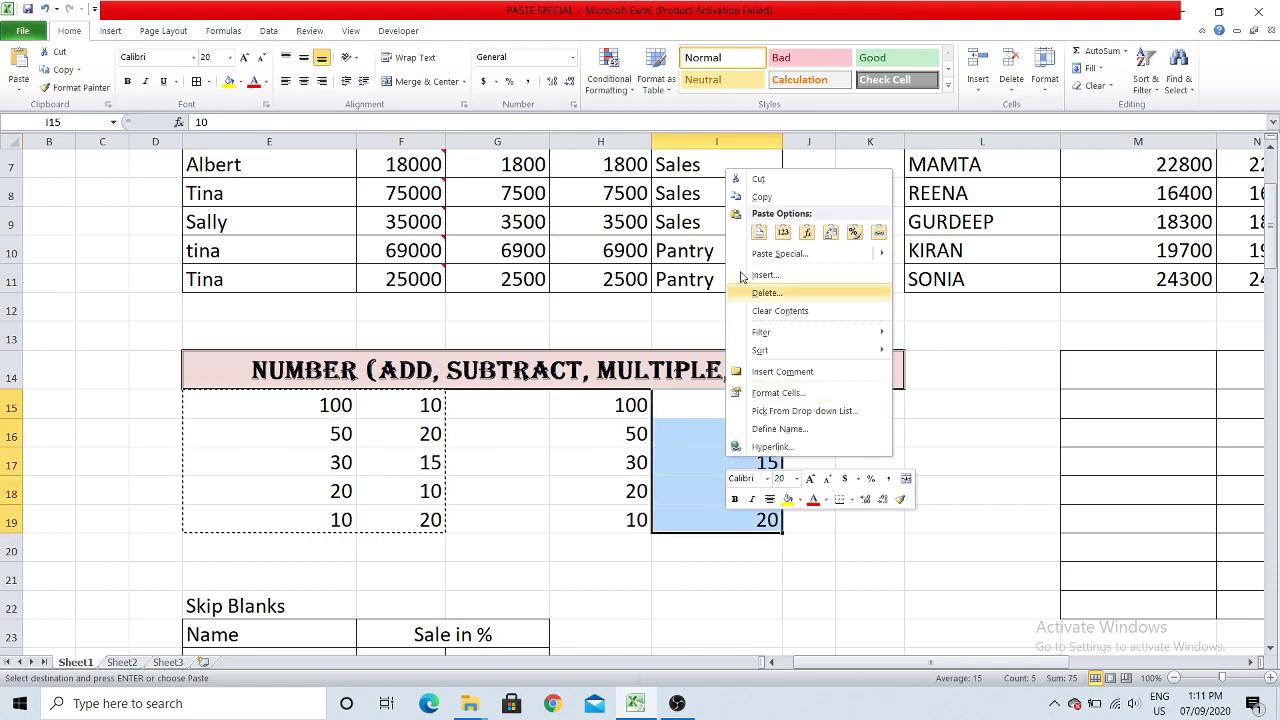
mouse_move(757, 253)
left_click(761, 197)
left_click_drag(600, 405, 598, 515)
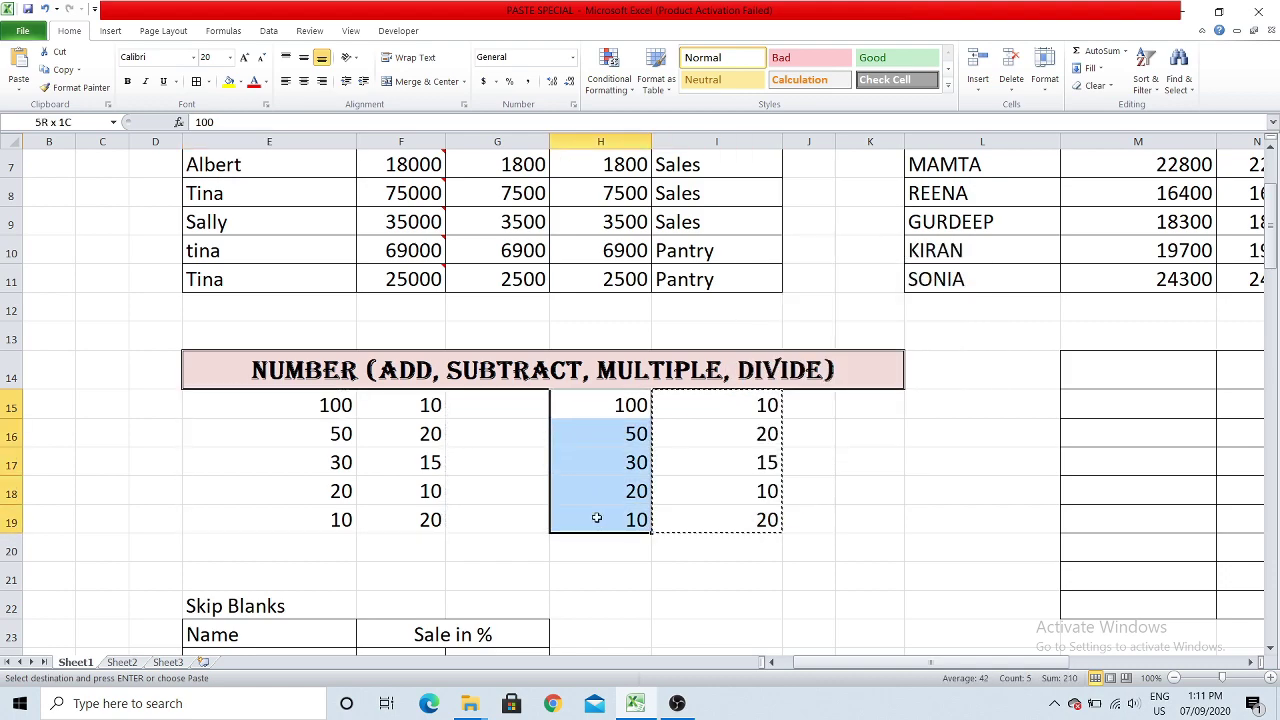
Paste Special with the Add operation onto H15:H19, giving 110, 70, 45, 30, 30.
right_click(604, 404)
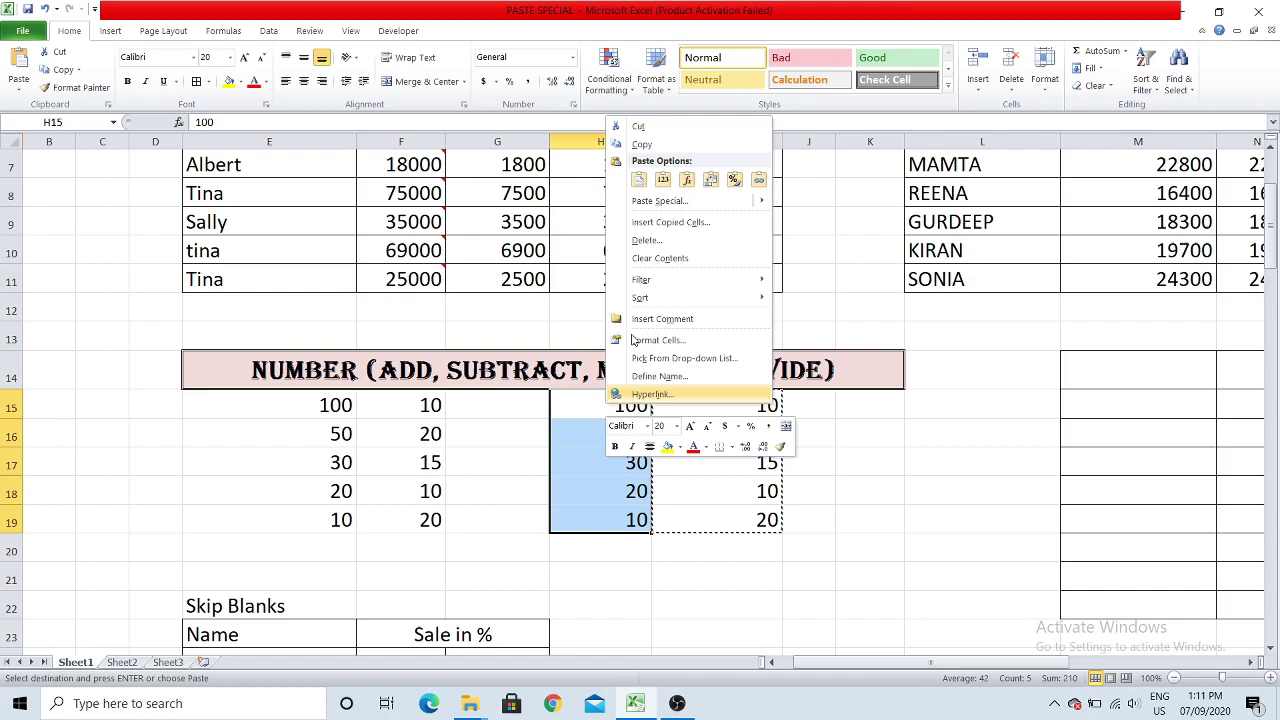
left_click(658, 207)
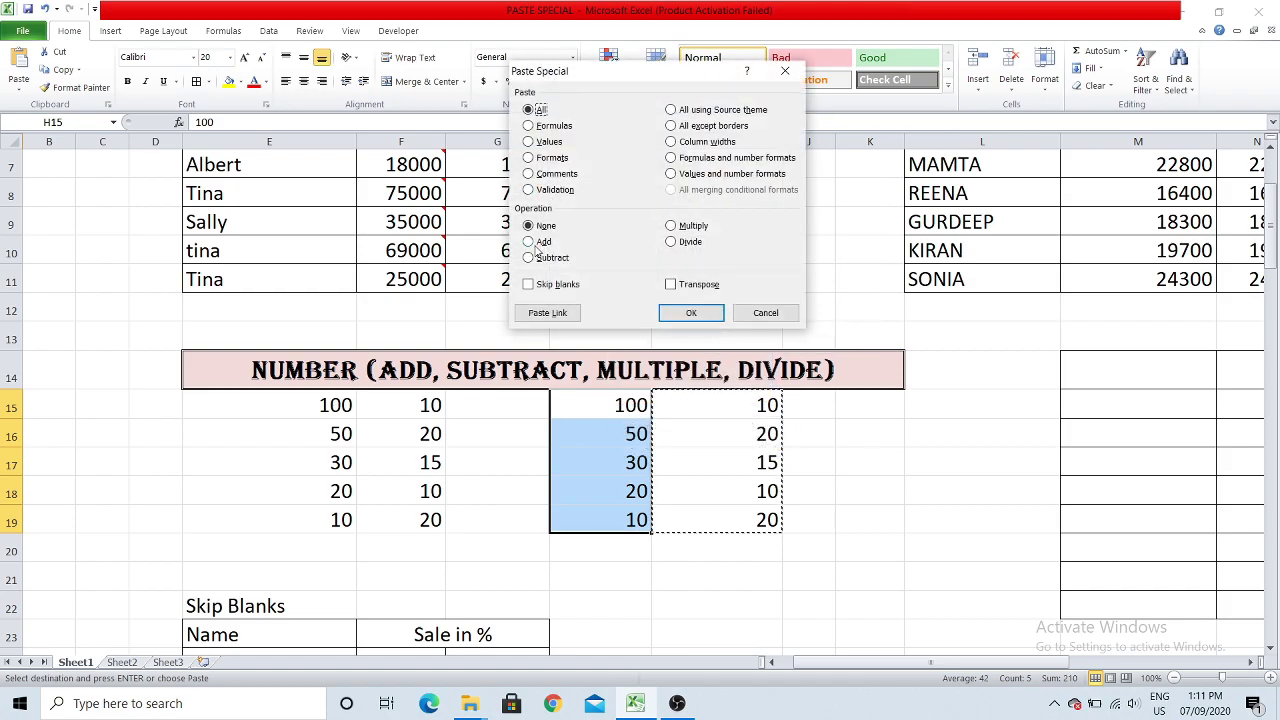
left_click(534, 243)
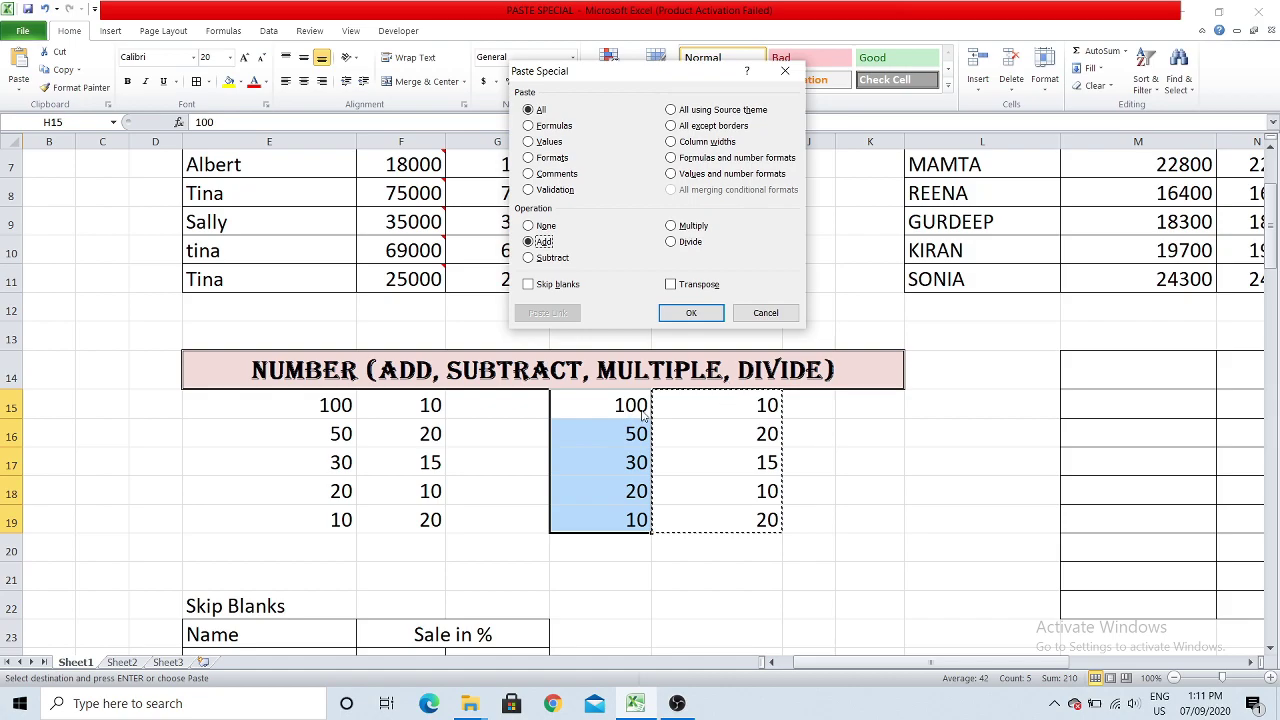
left_click(690, 312)
left_click(616, 407)
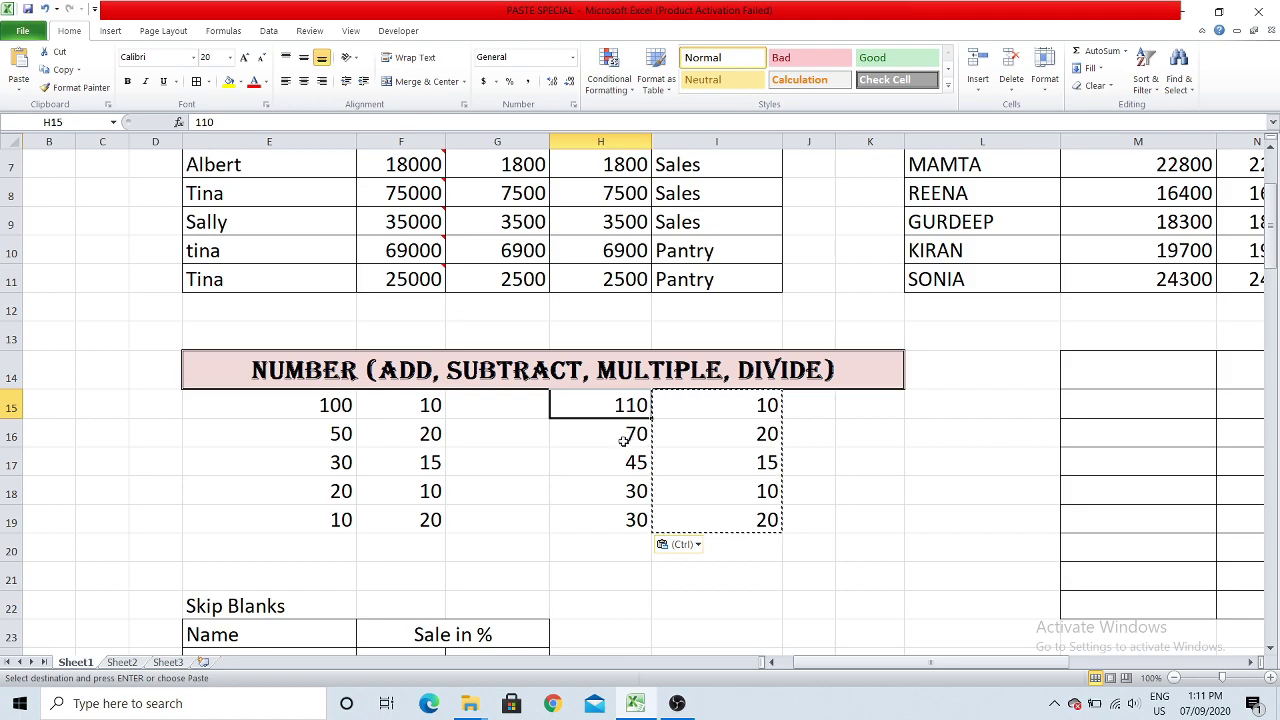
left_click(623, 440)
Copy I15:I19 and Paste Special Subtract onto H15:H19, restoring 100, 50, 30, 20, 10.
left_click(697, 398)
left_click_drag(697, 398, 697, 510)
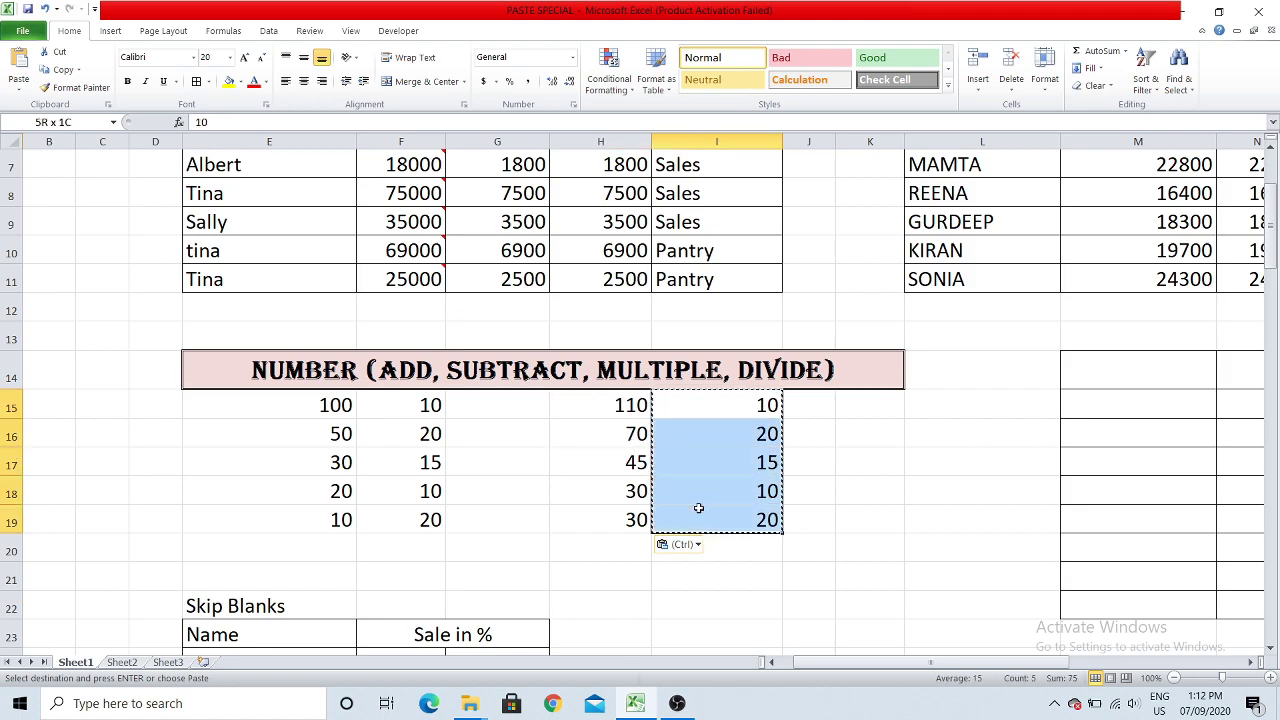
right_click(686, 444)
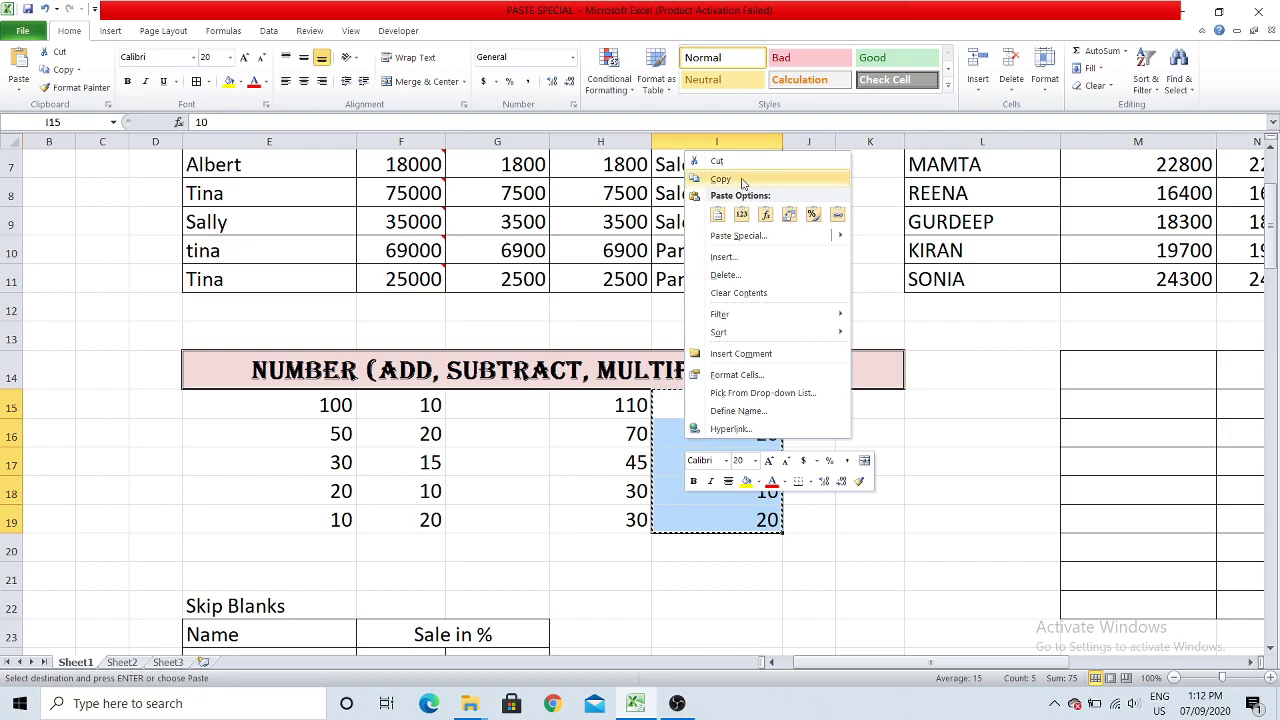
left_click(720, 178)
left_click_drag(615, 405, 609, 522)
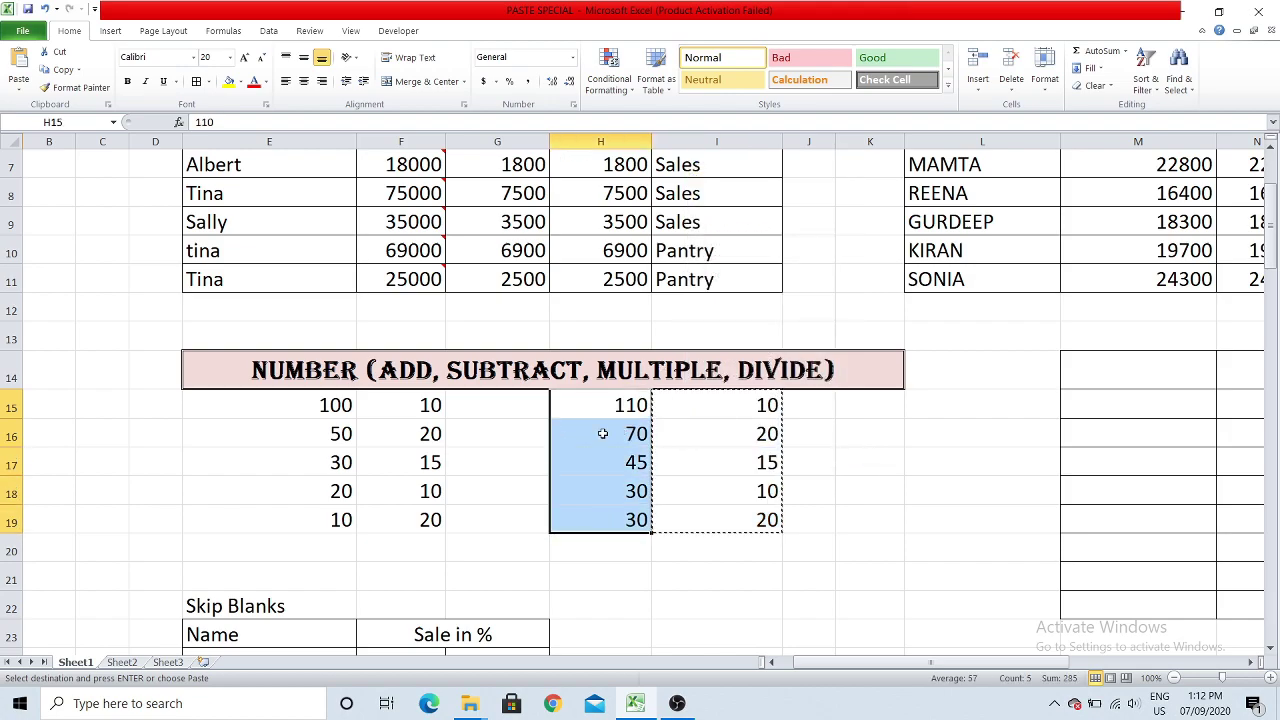
right_click(603, 438)
left_click(665, 232)
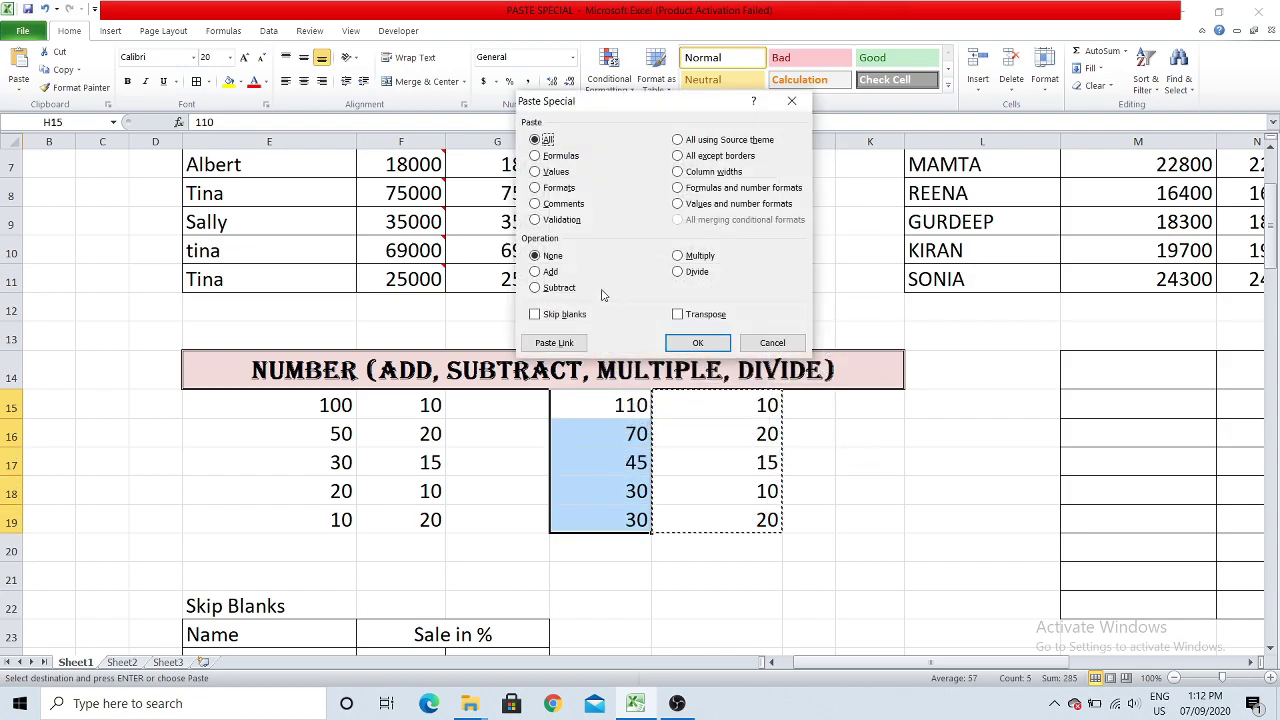
left_click(556, 289)
left_click(697, 348)
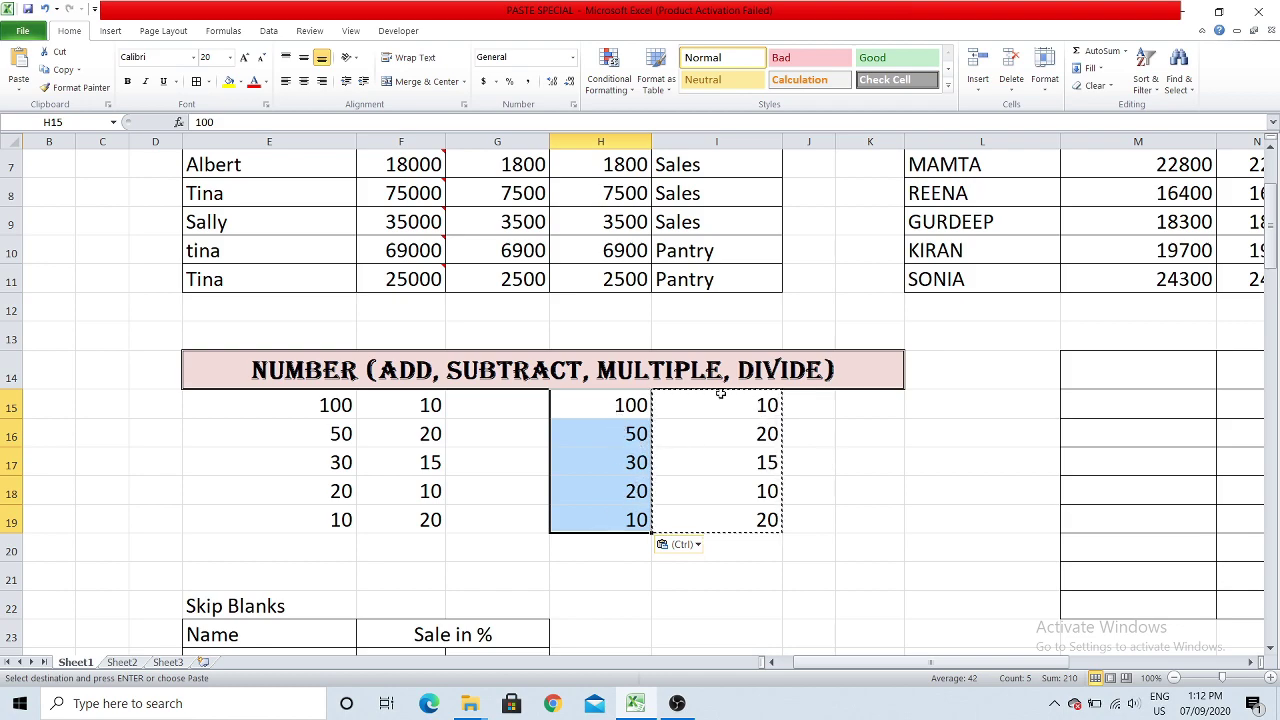
Paste Special Multiply onto H15:H19, giving 1000, 1000, 450, 200, 200.
left_click_drag(720, 394, 697, 520)
right_click(697, 520)
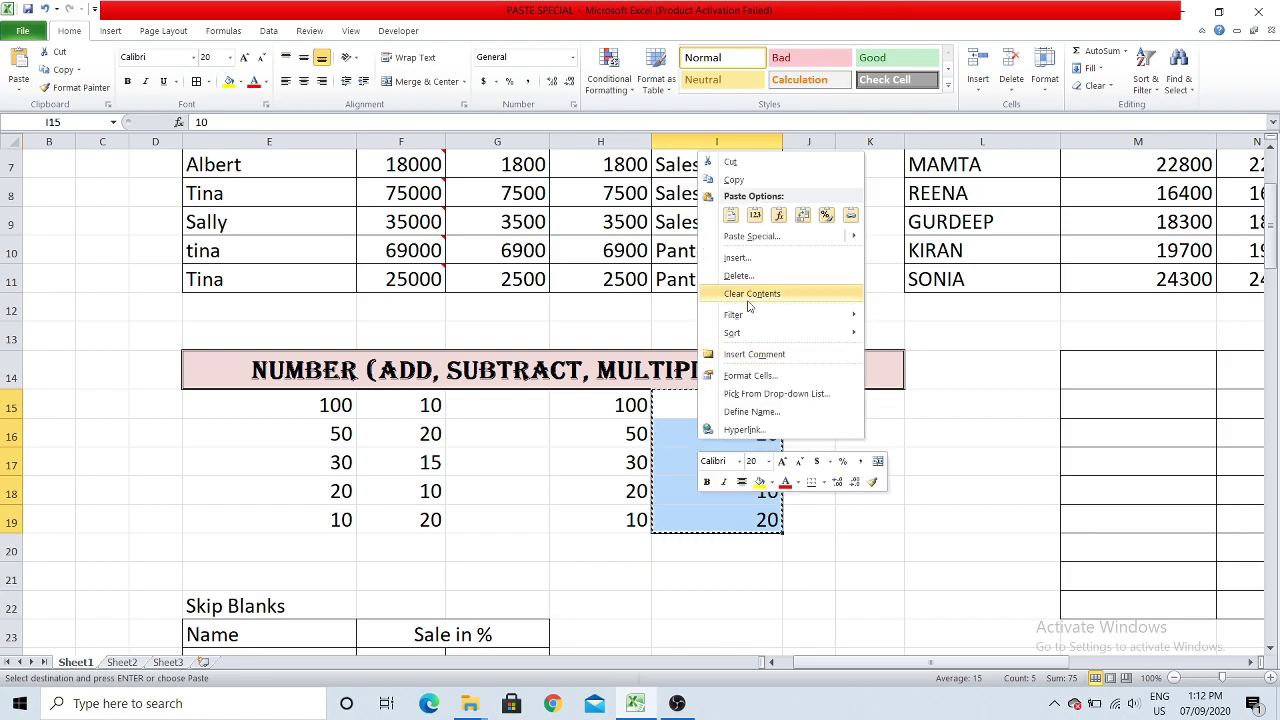
key("Escape")
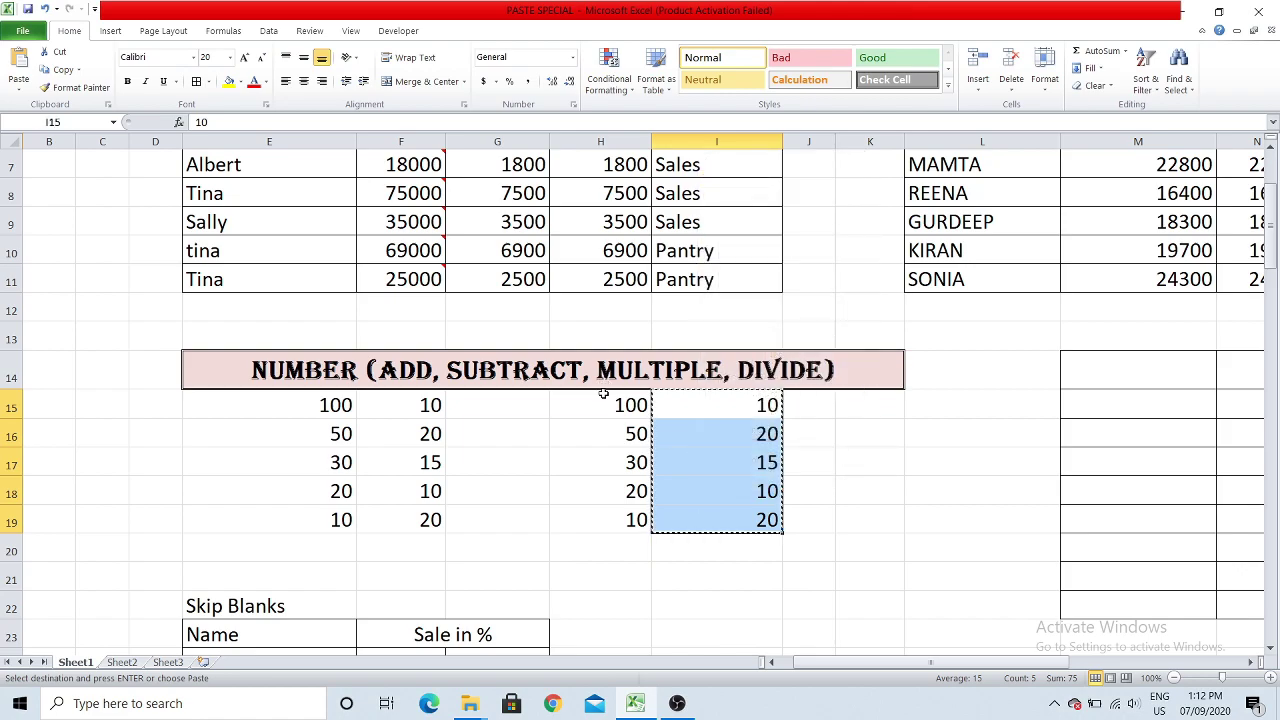
left_click_drag(603, 394, 606, 517)
right_click(601, 432)
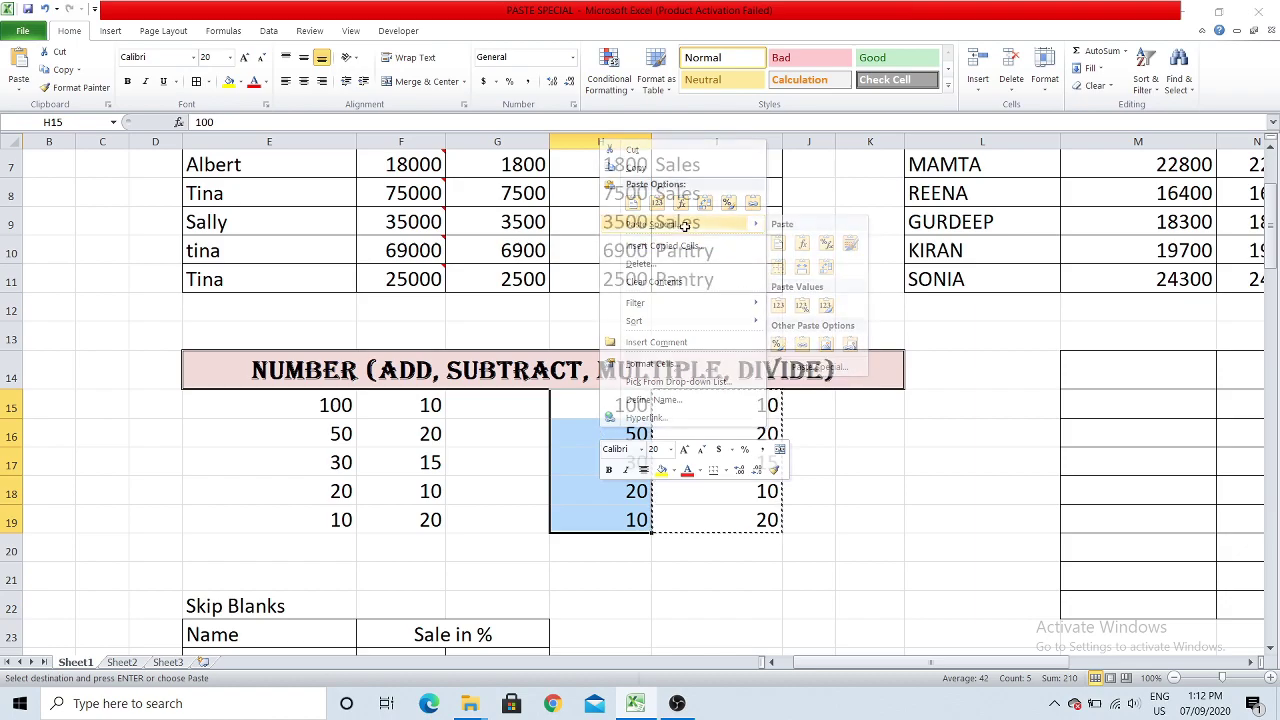
left_click(685, 225)
left_click(699, 248)
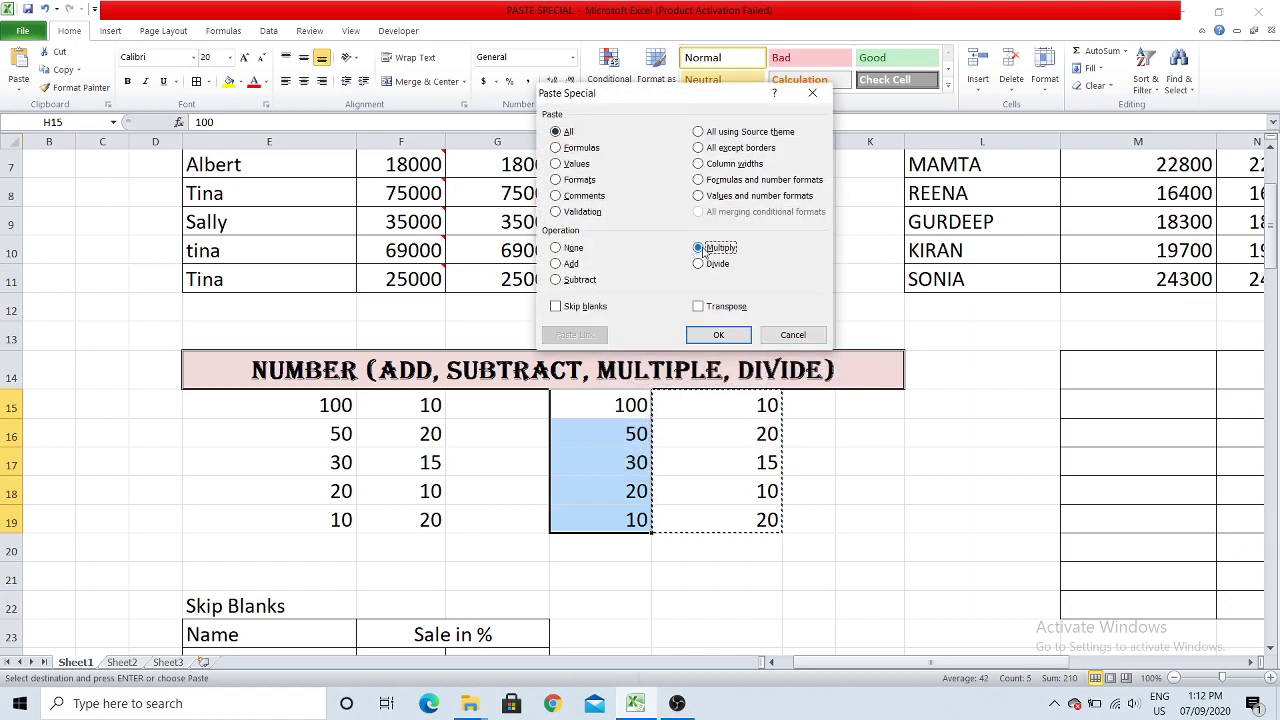
left_click(717, 335)
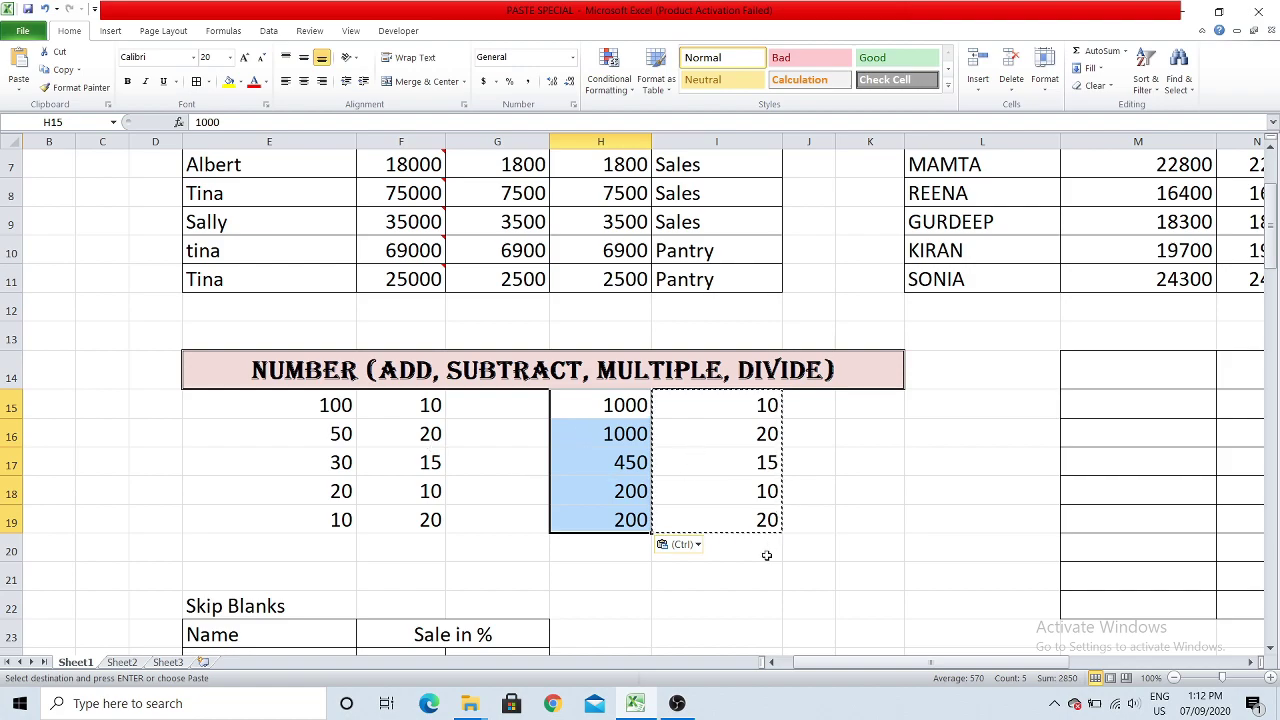
Apply Paste Special Divide to H15:H19 using I15:I19, restoring 100, 50, 30, 20, 10.
left_click_drag(703, 396, 668, 517)
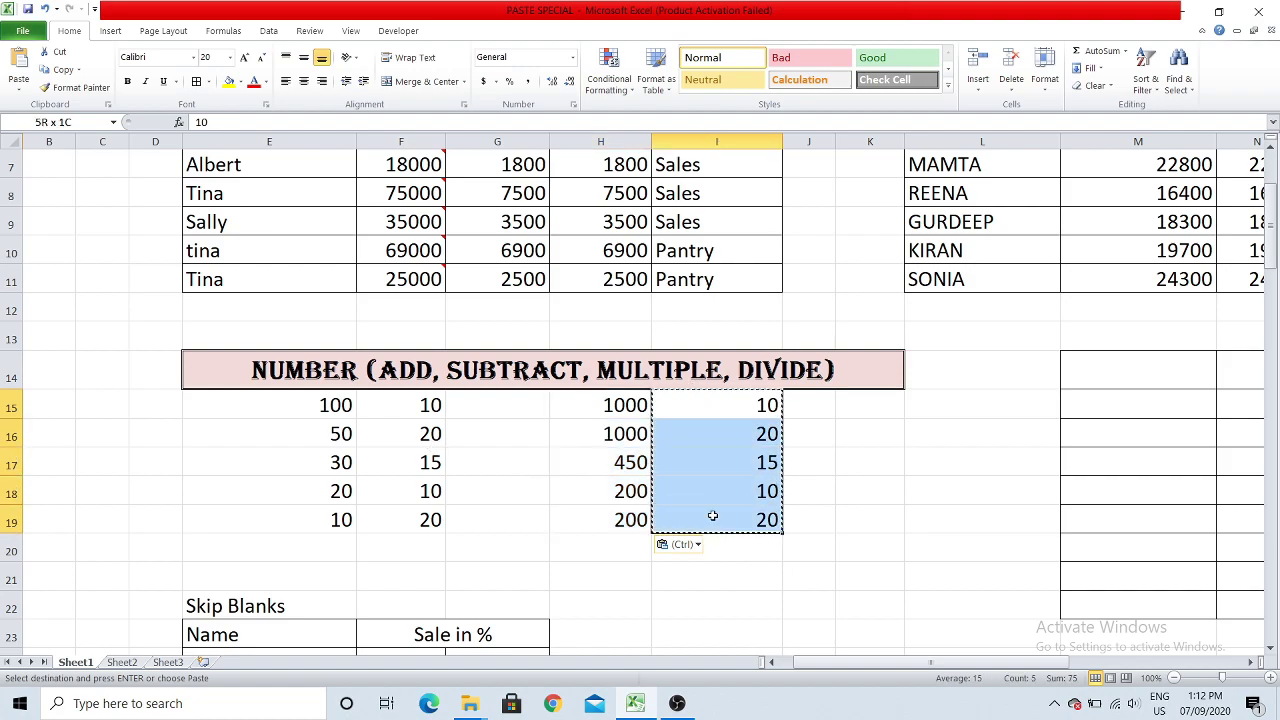
right_click(690, 432)
key("Escape")
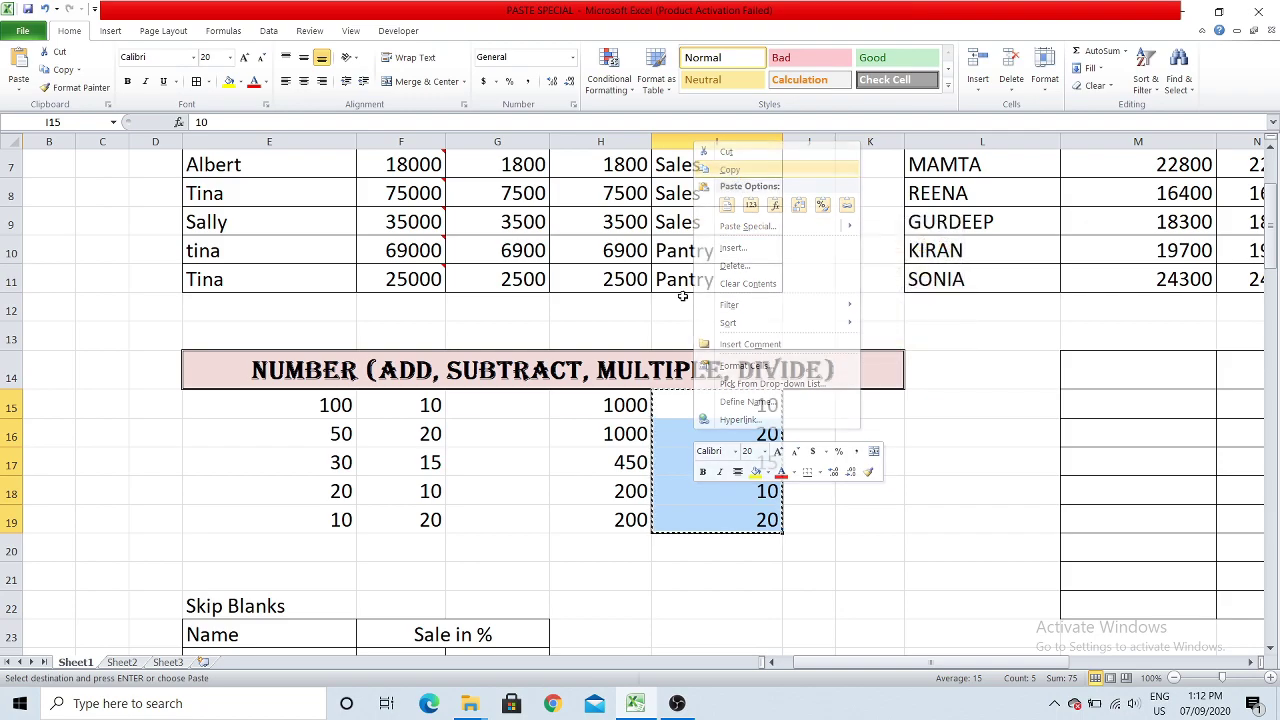
mouse_move(600, 404)
left_mouse_down()
mouse_move(615, 540)
mouse_move(612, 519)
left_mouse_up()
right_click(598, 468)
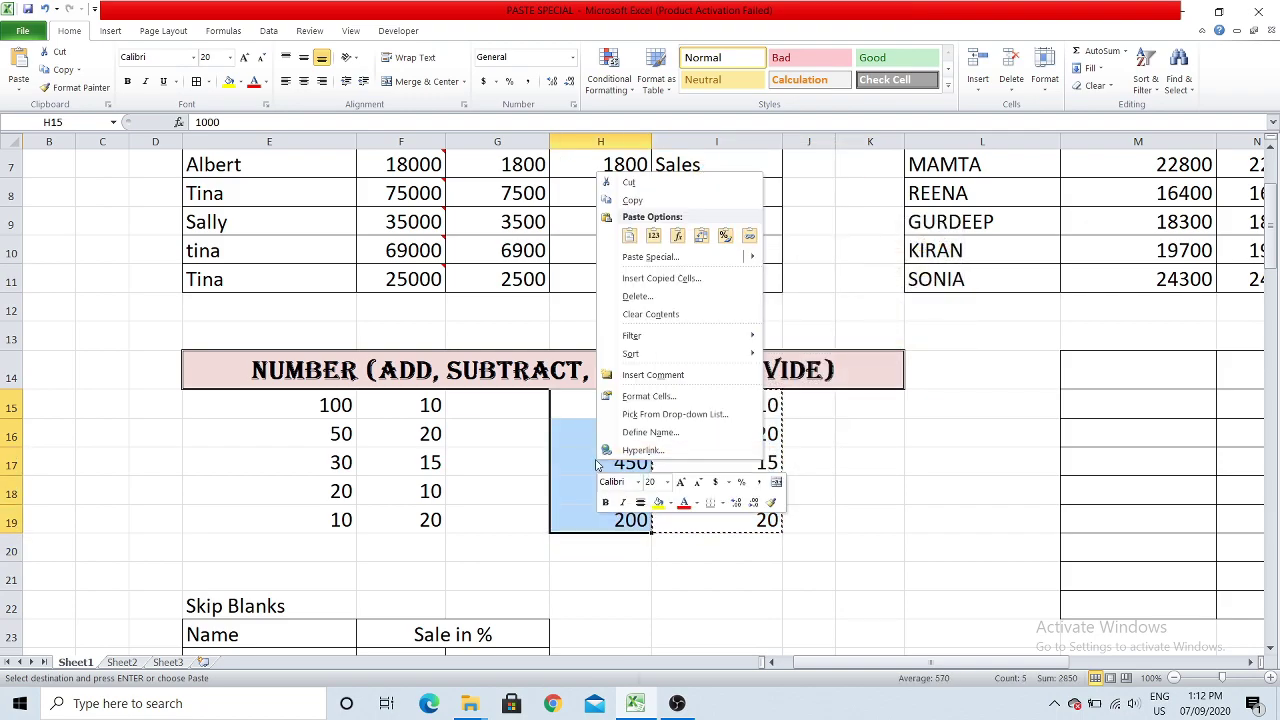
left_click(652, 258)
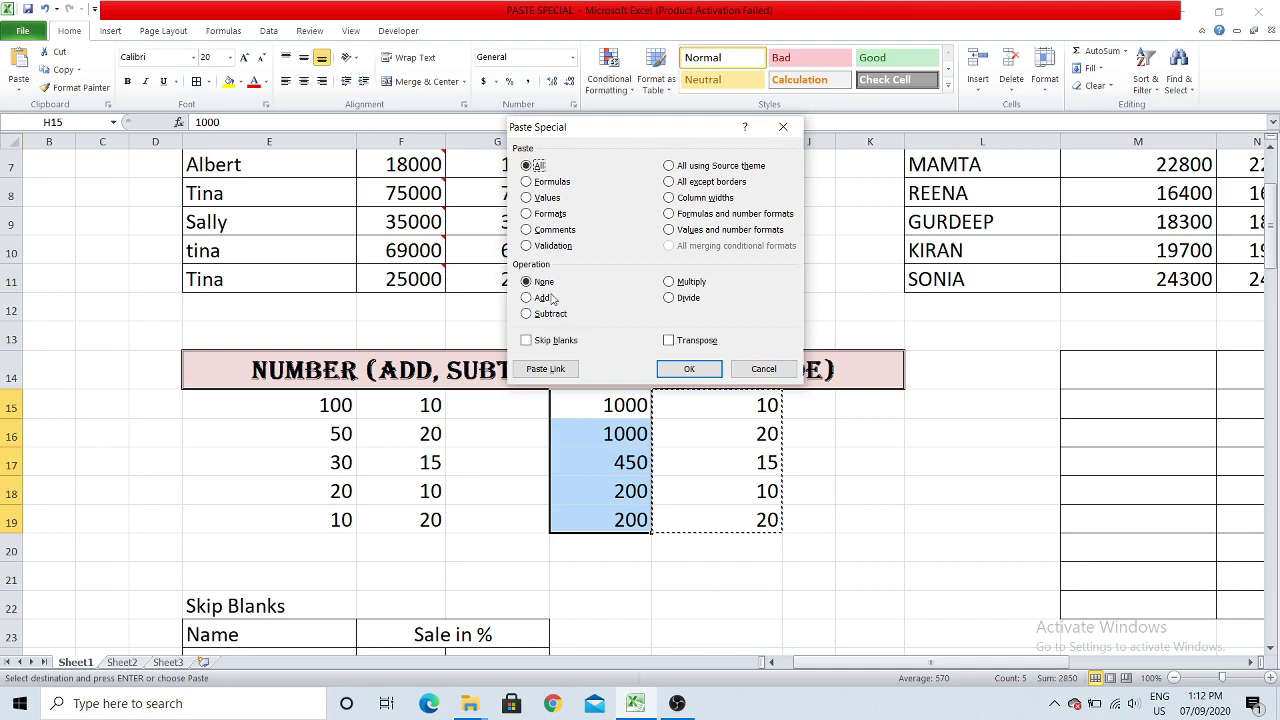
left_click(669, 299)
left_click(689, 369)
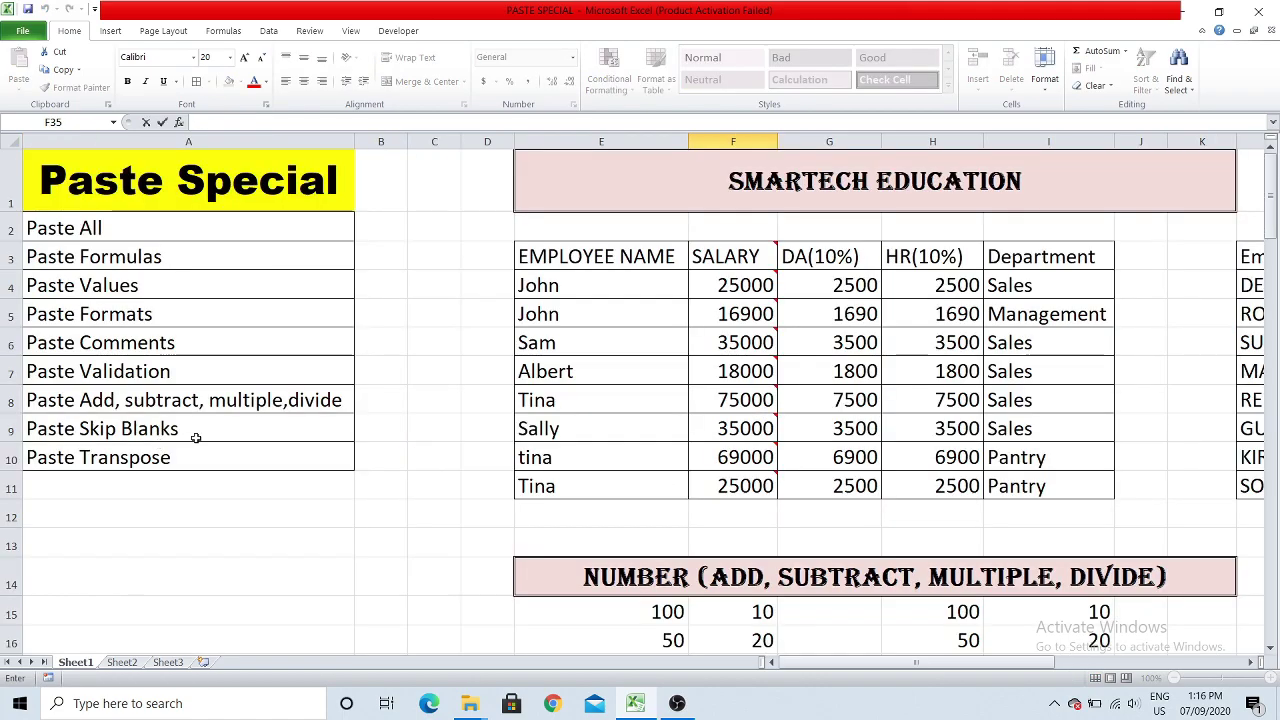
On the Paste Skip Blanks topic, copy the G24:G31 Sale in % values.
left_click(196, 438)
scroll(369, 514, "down", 2)
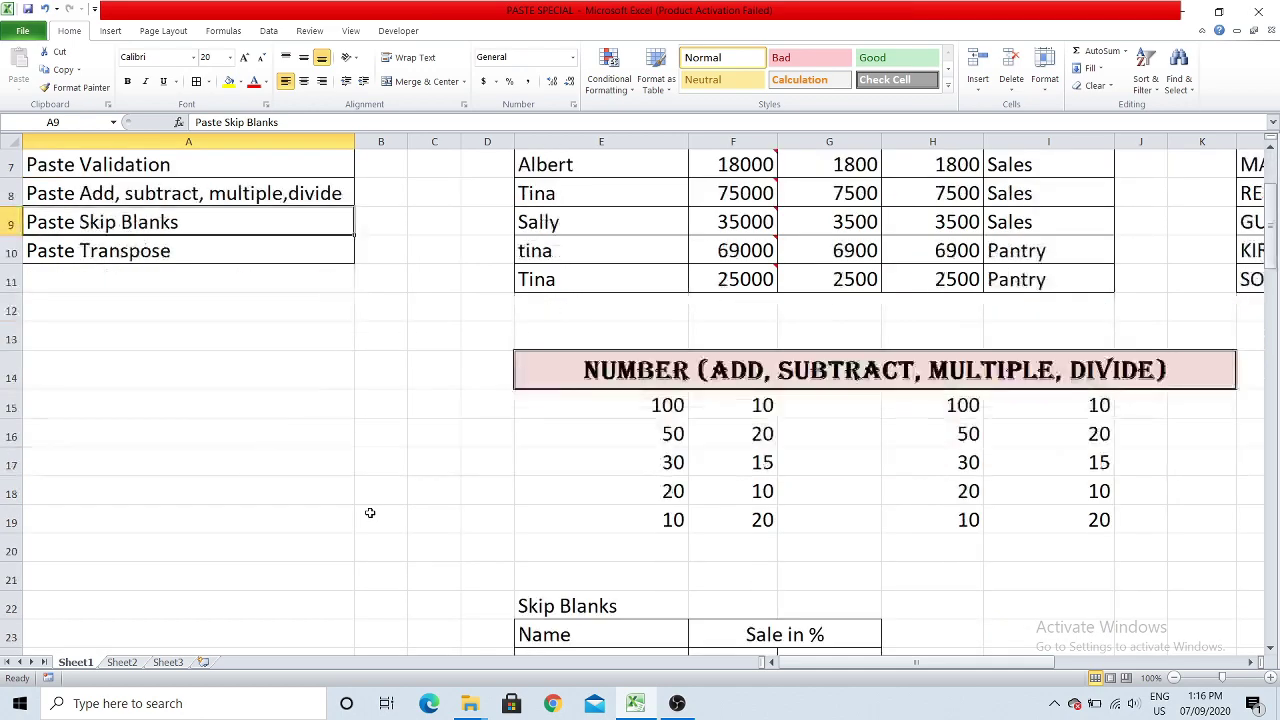
scroll(369, 514, "down", 4)
left_click(800, 310)
left_click_drag(871, 310, 845, 482)
key("ctrl+c")
Paste the copied percentages onto F24:F31 with Skip blanks ticked.
left_click_drag(740, 310, 751, 505)
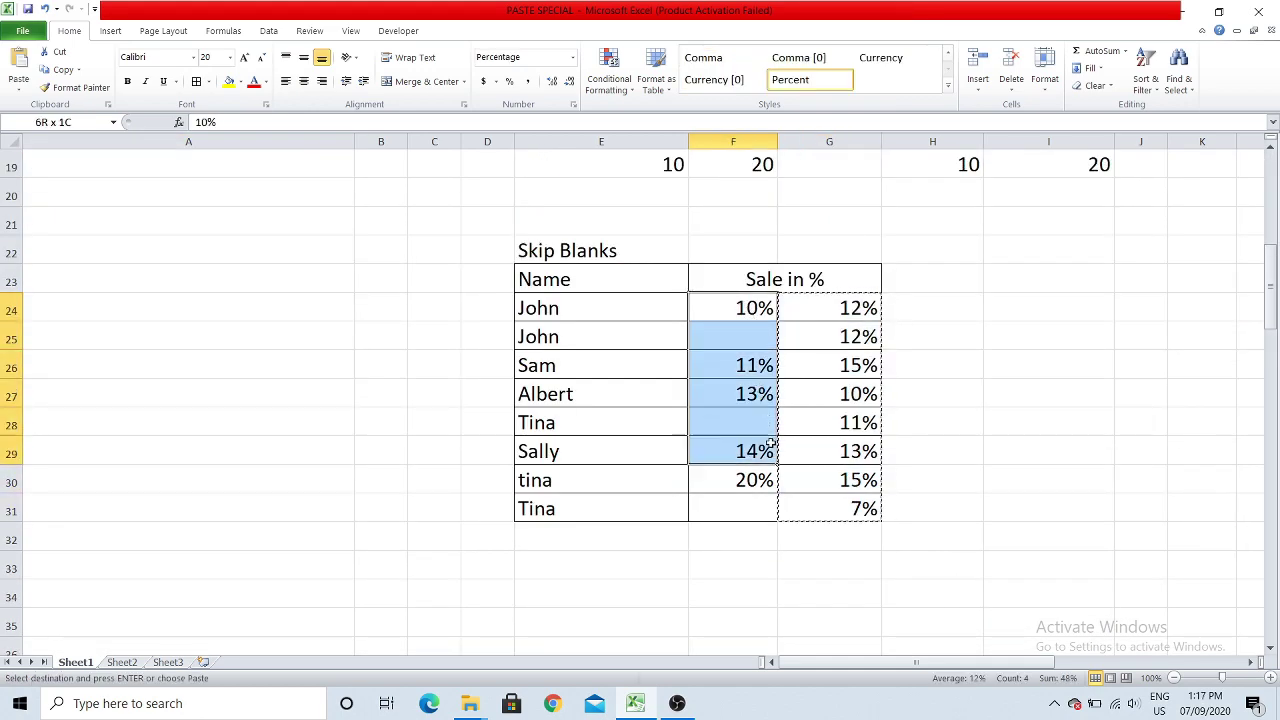
right_click(721, 331)
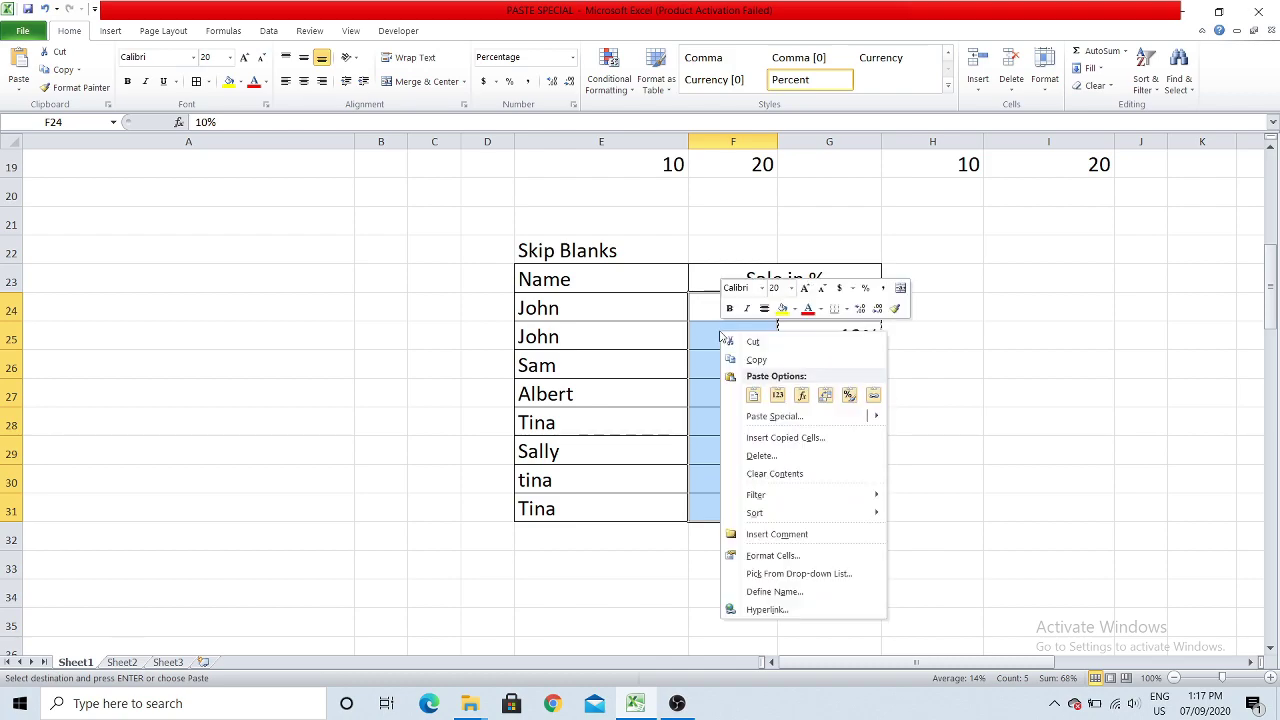
left_click(769, 416)
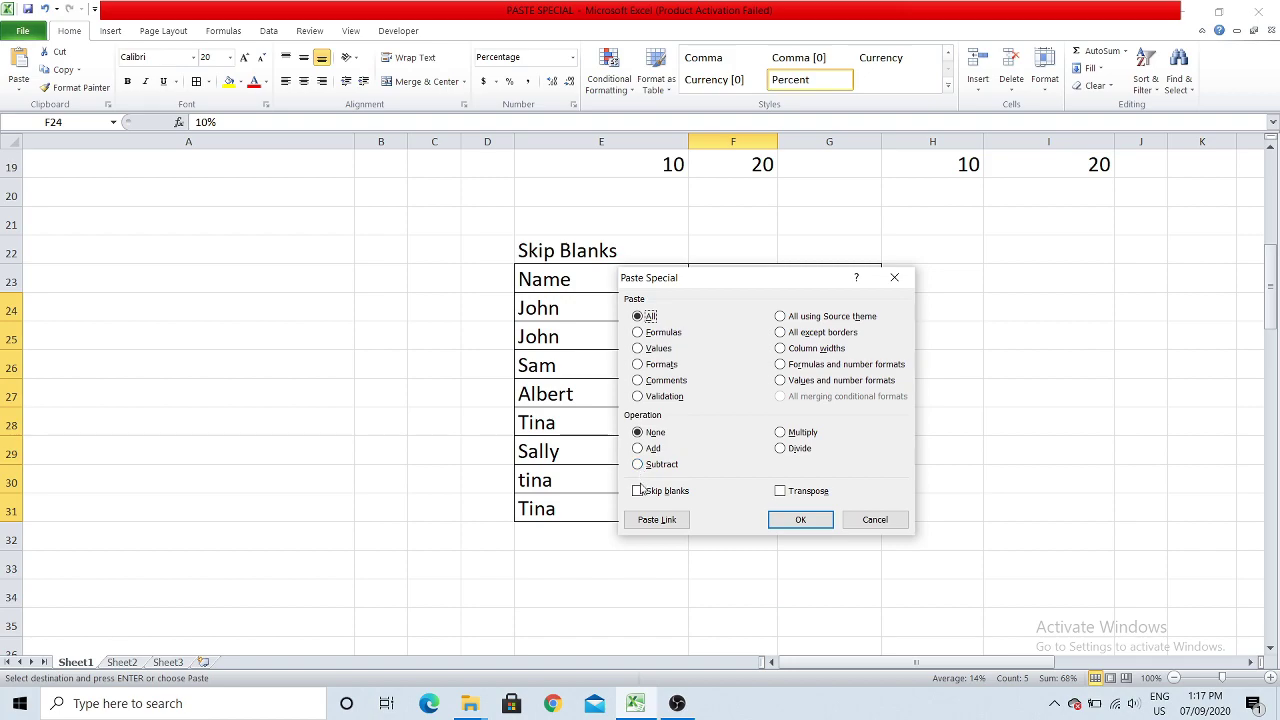
left_click(638, 491)
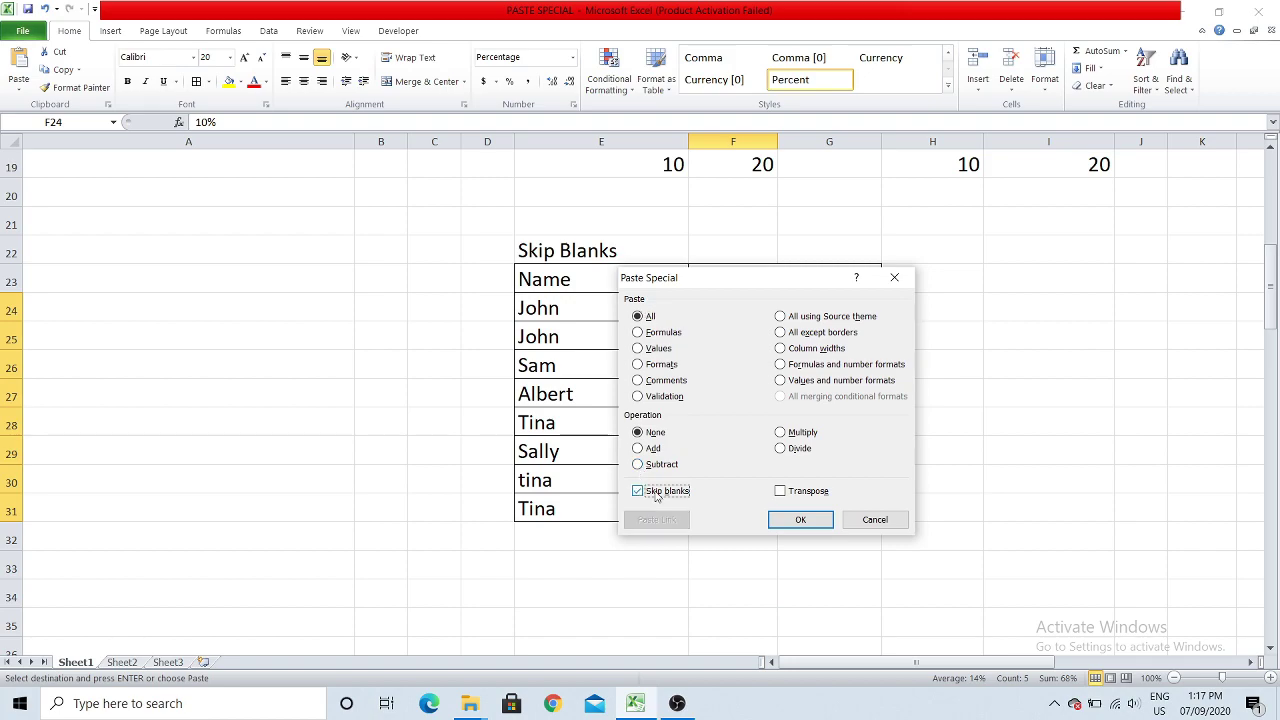
left_click(800, 519)
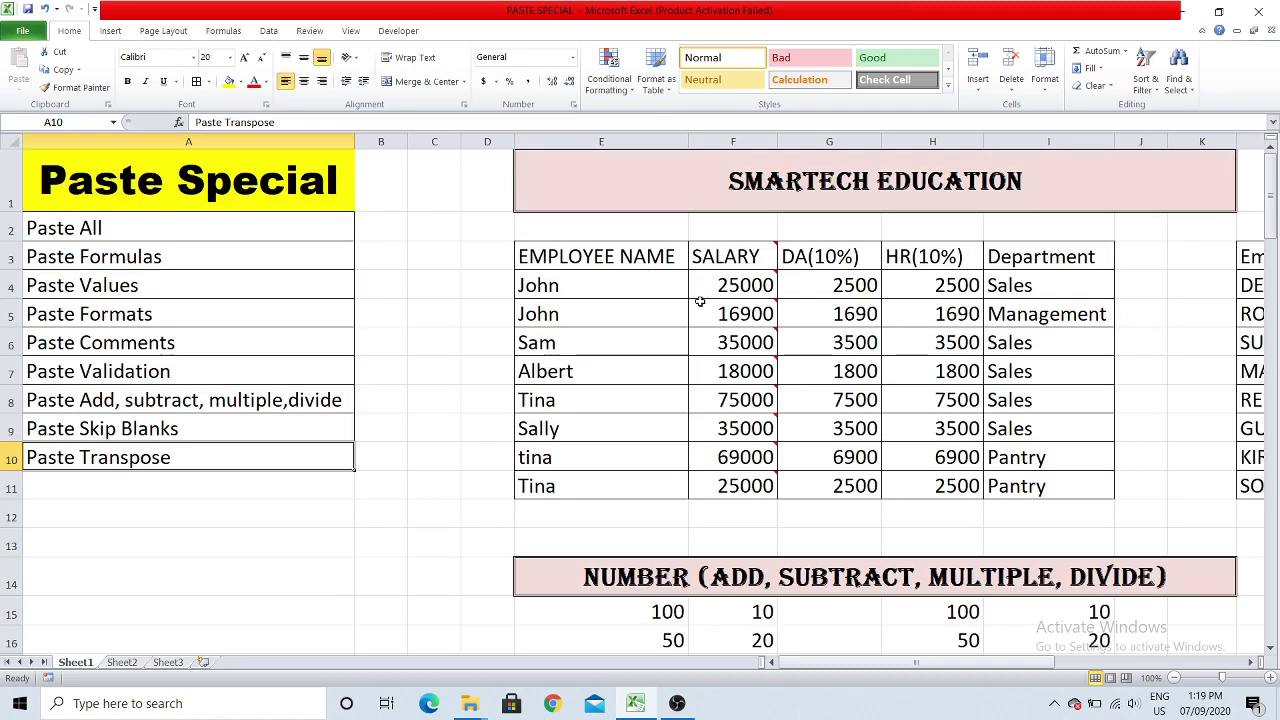
Copy the employee table E3:I11 and paste it transposed at S3.
mouse_move(700, 301)
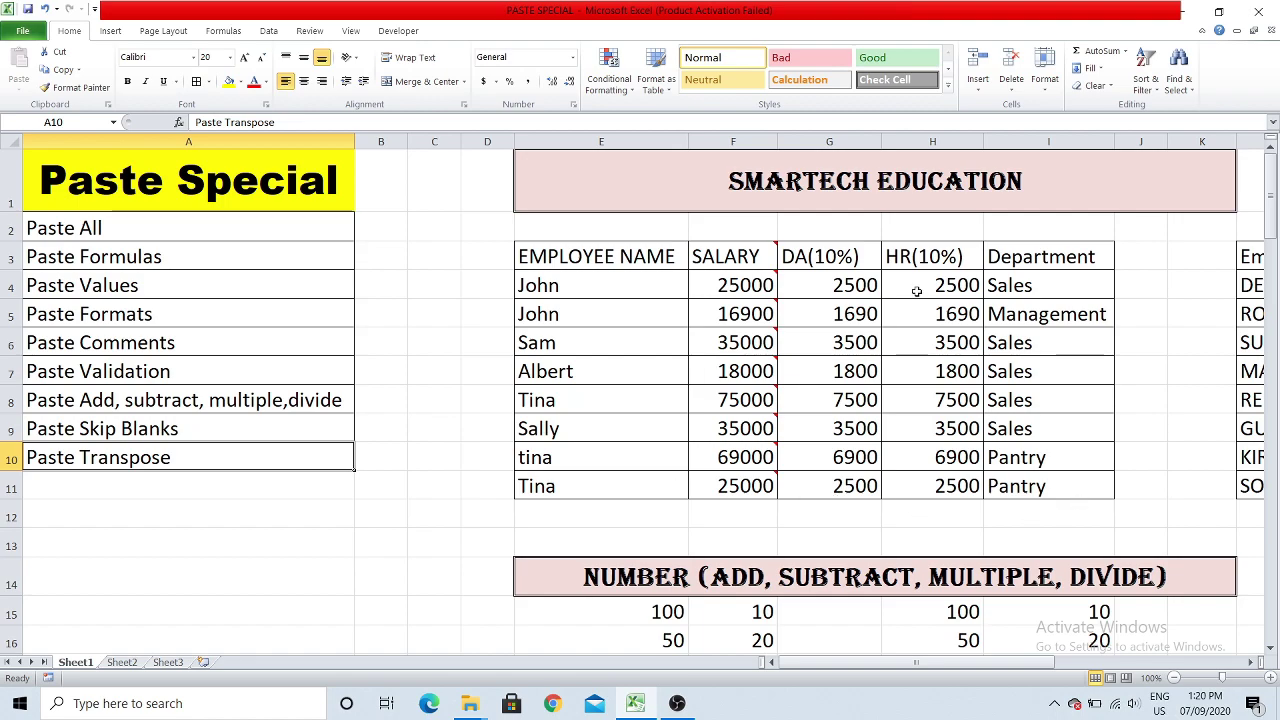
left_click_drag(645, 260, 999, 490)
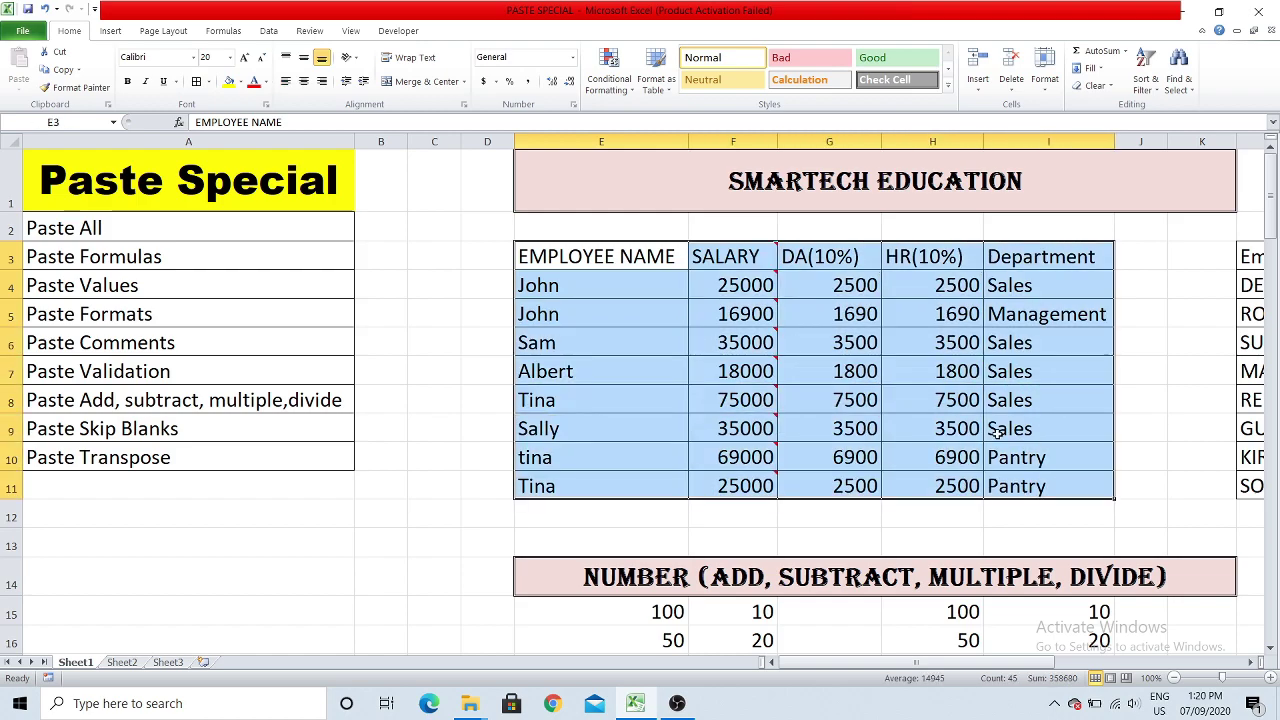
right_click(649, 317)
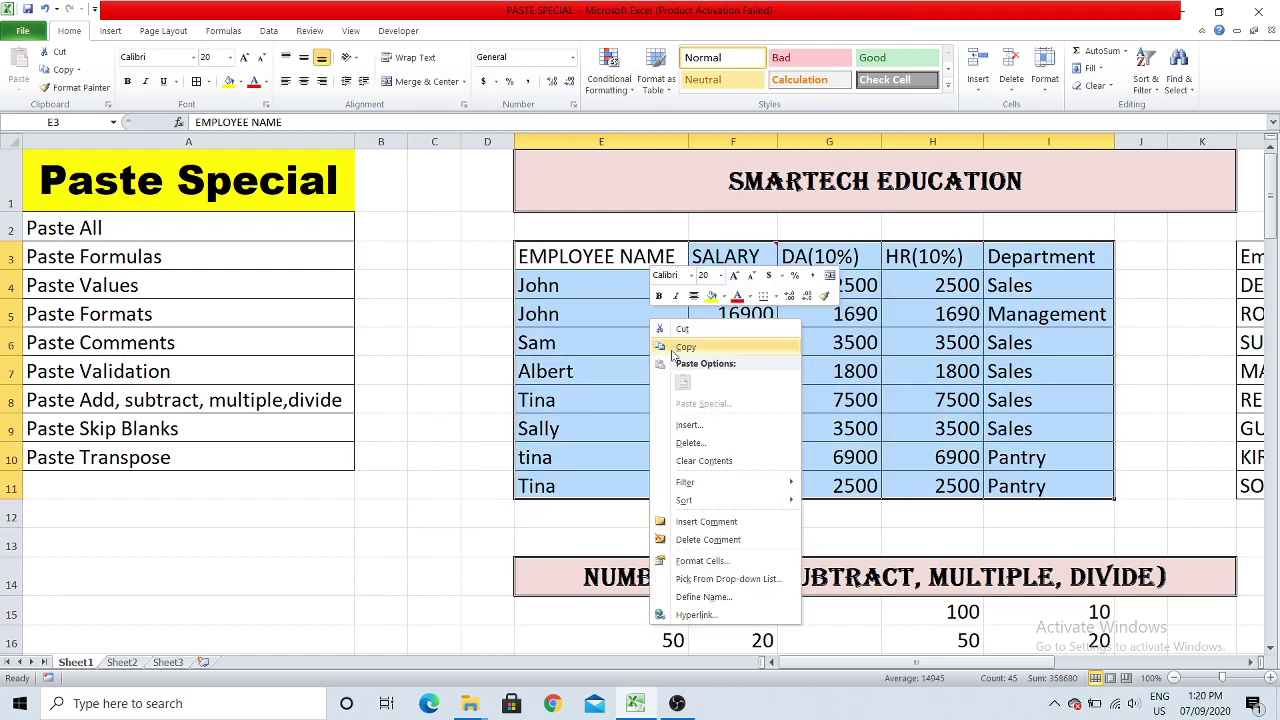
left_click(682, 347)
left_click_drag(920, 662, 1010, 667)
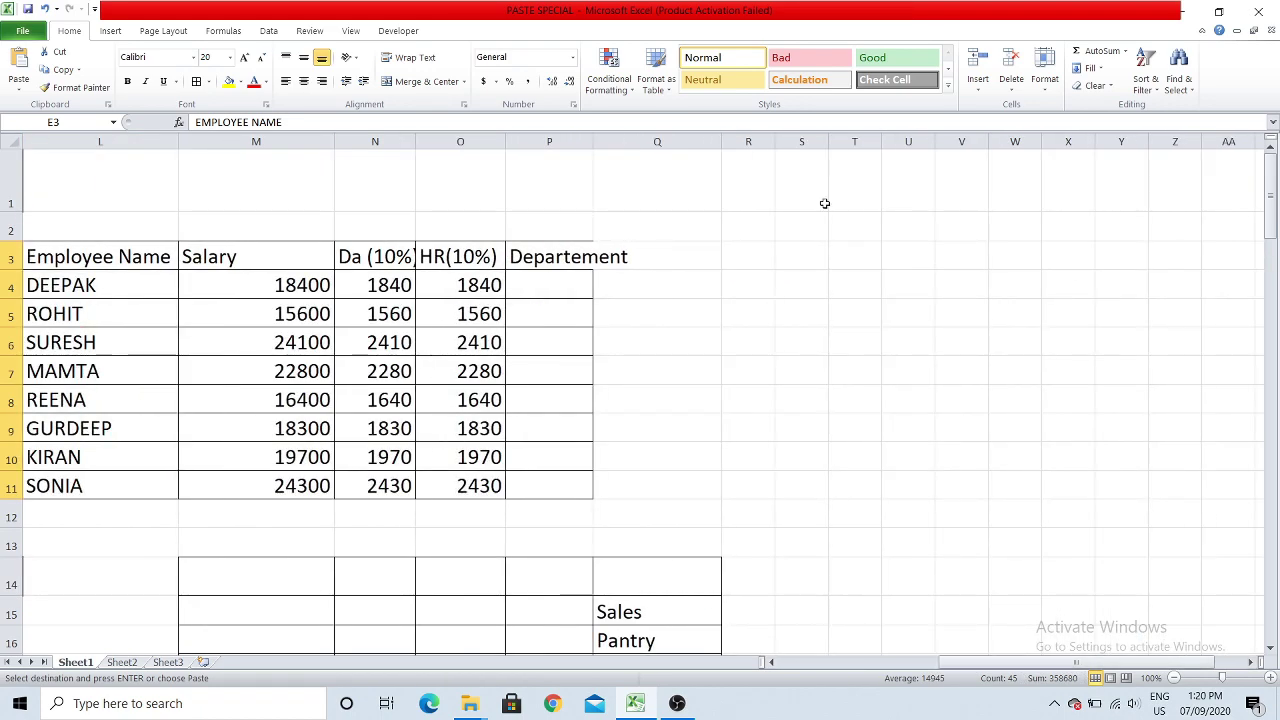
left_click(820, 251)
right_click(819, 256)
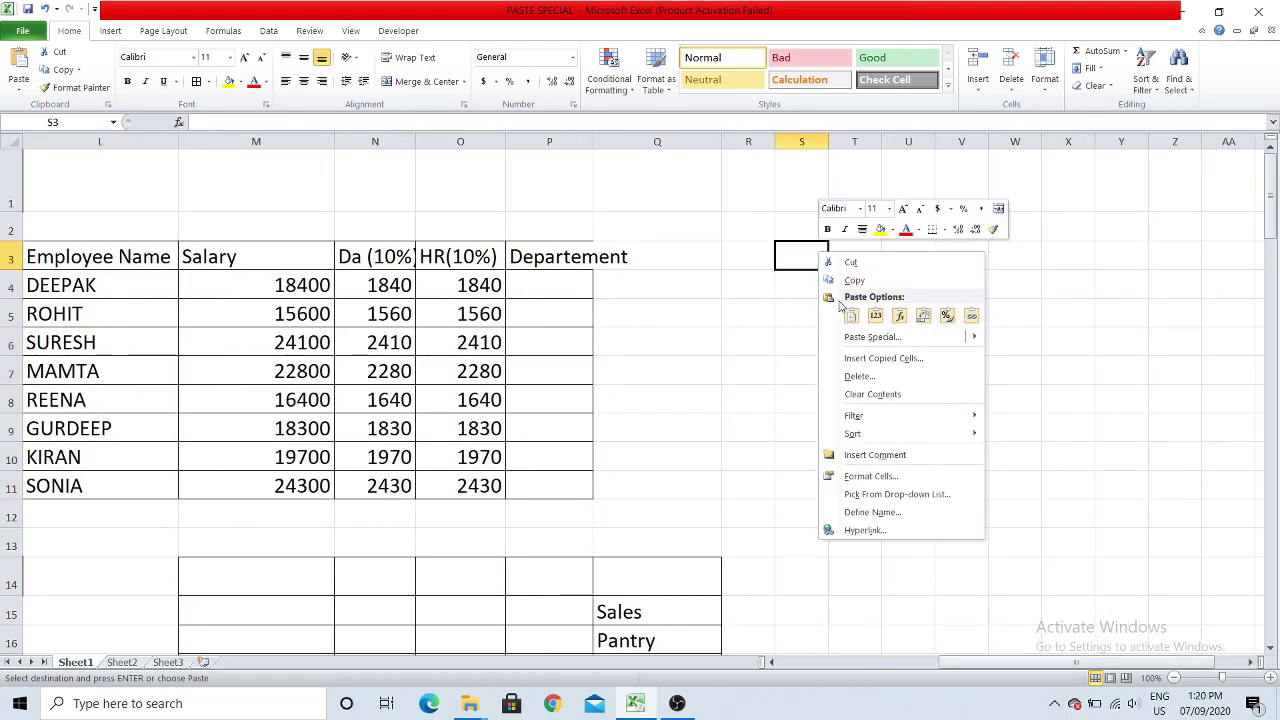
left_click(872, 336)
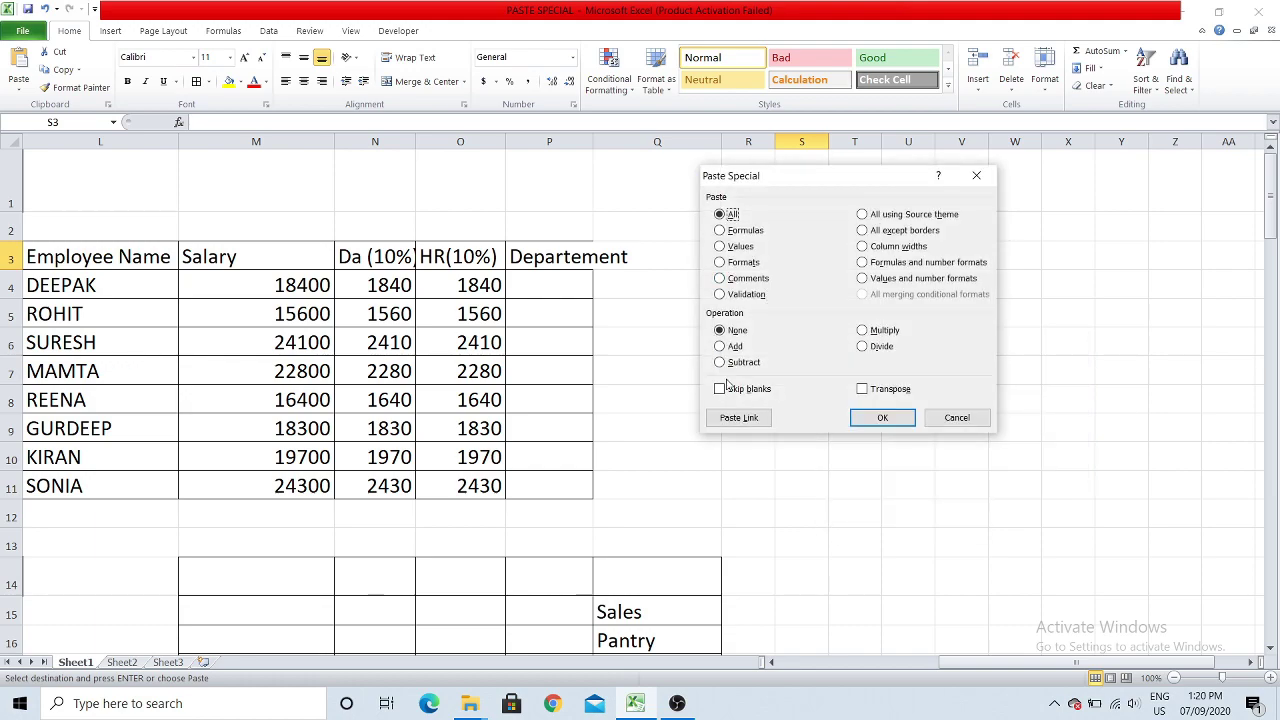
left_click(862, 389)
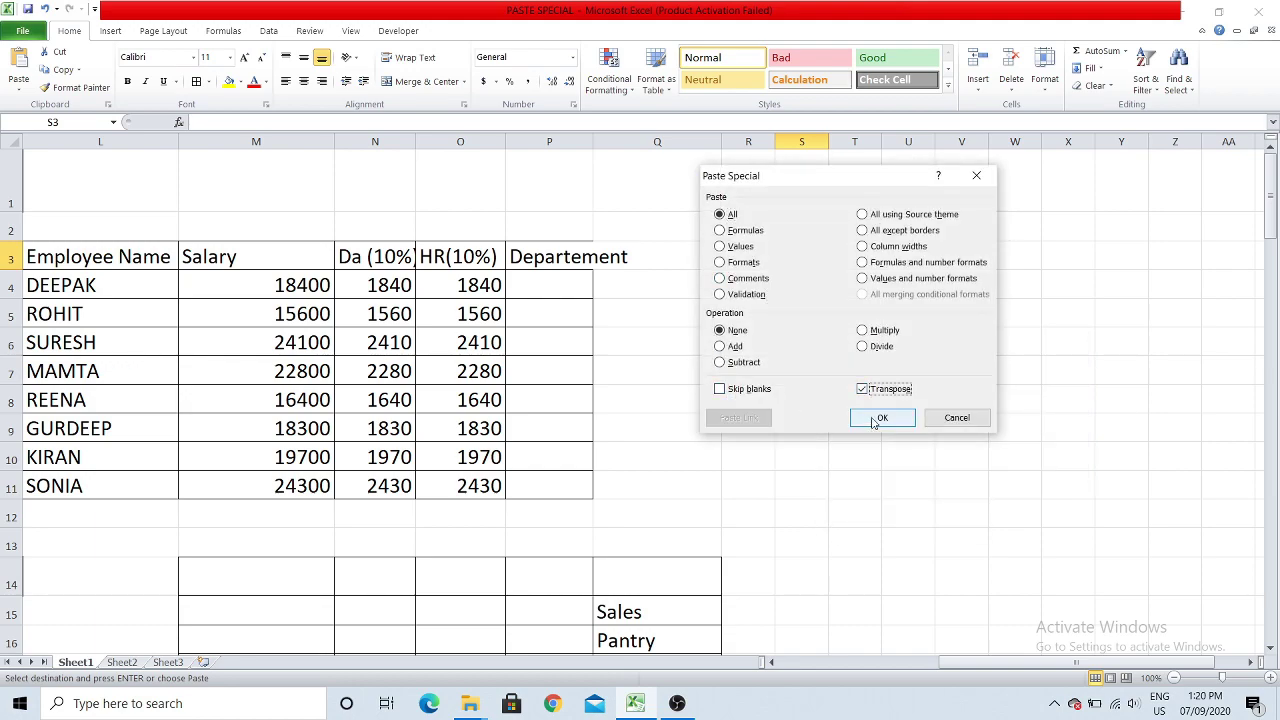
left_click(877, 419)
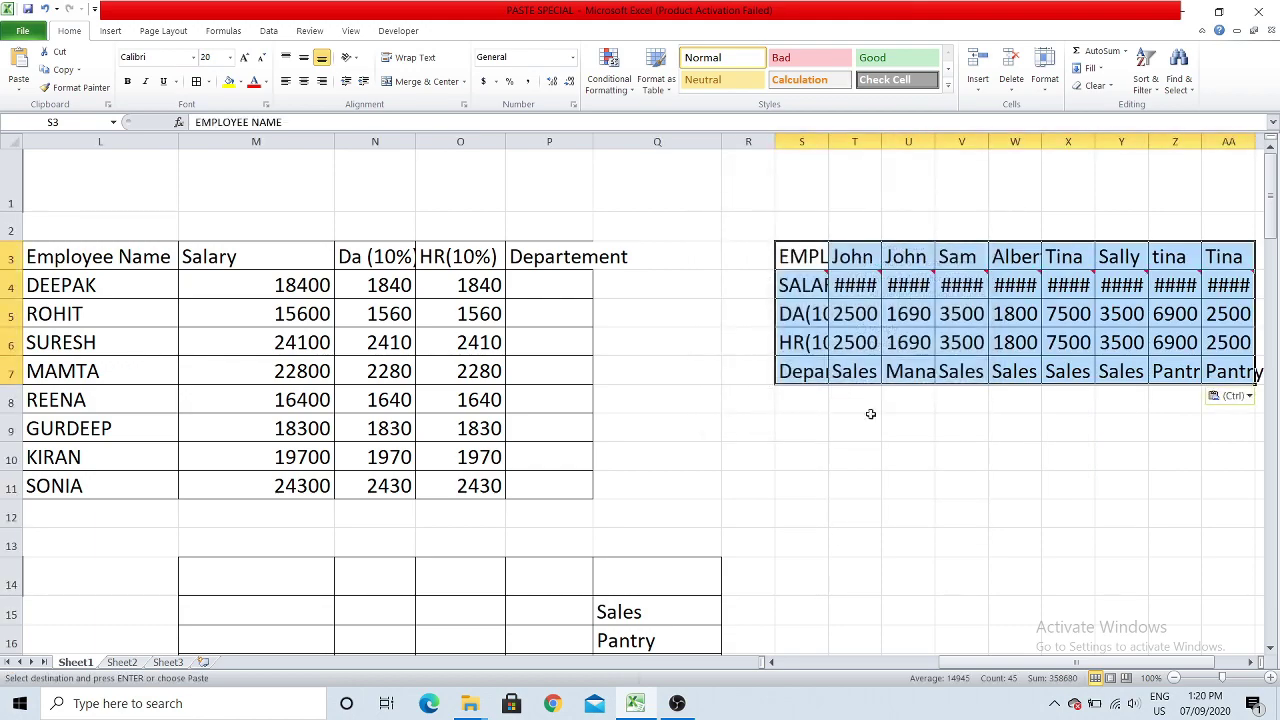
Autofit columns S and T to their contents and exit copy mode.
double_click(830, 138)
scroll(730, 156, "right", 2)
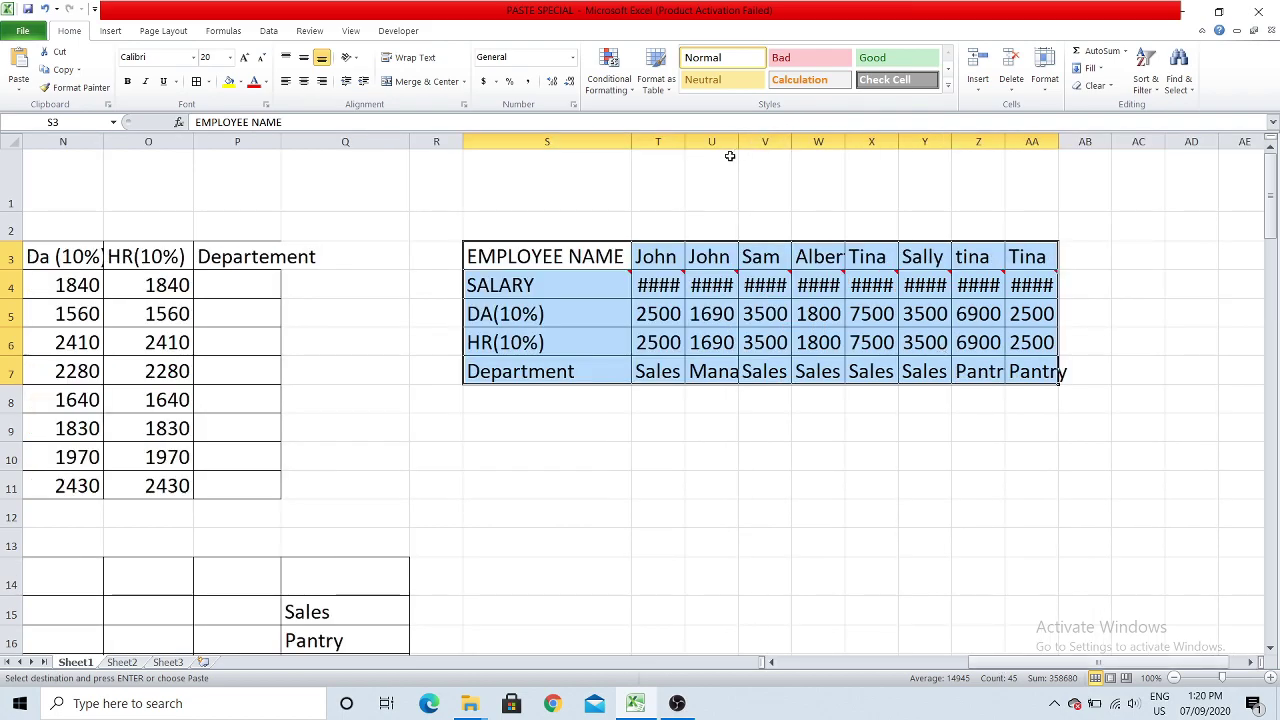
double_click(686, 142)
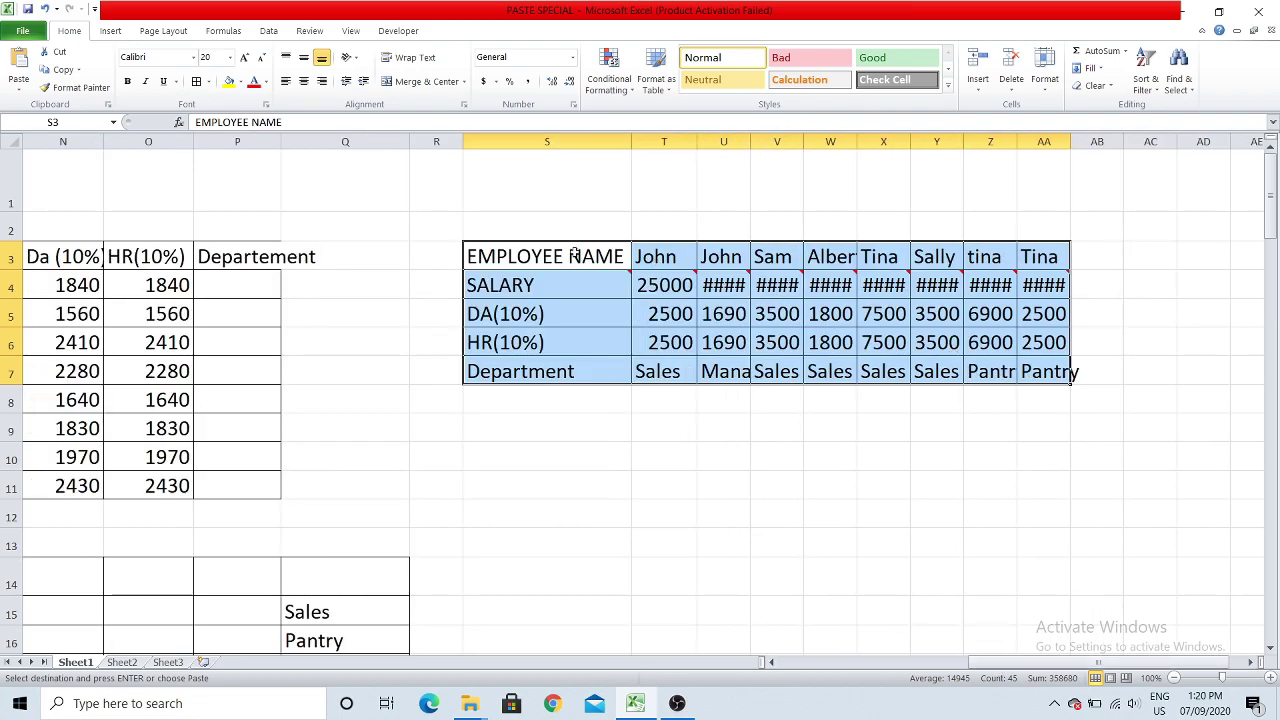
key("Escape")
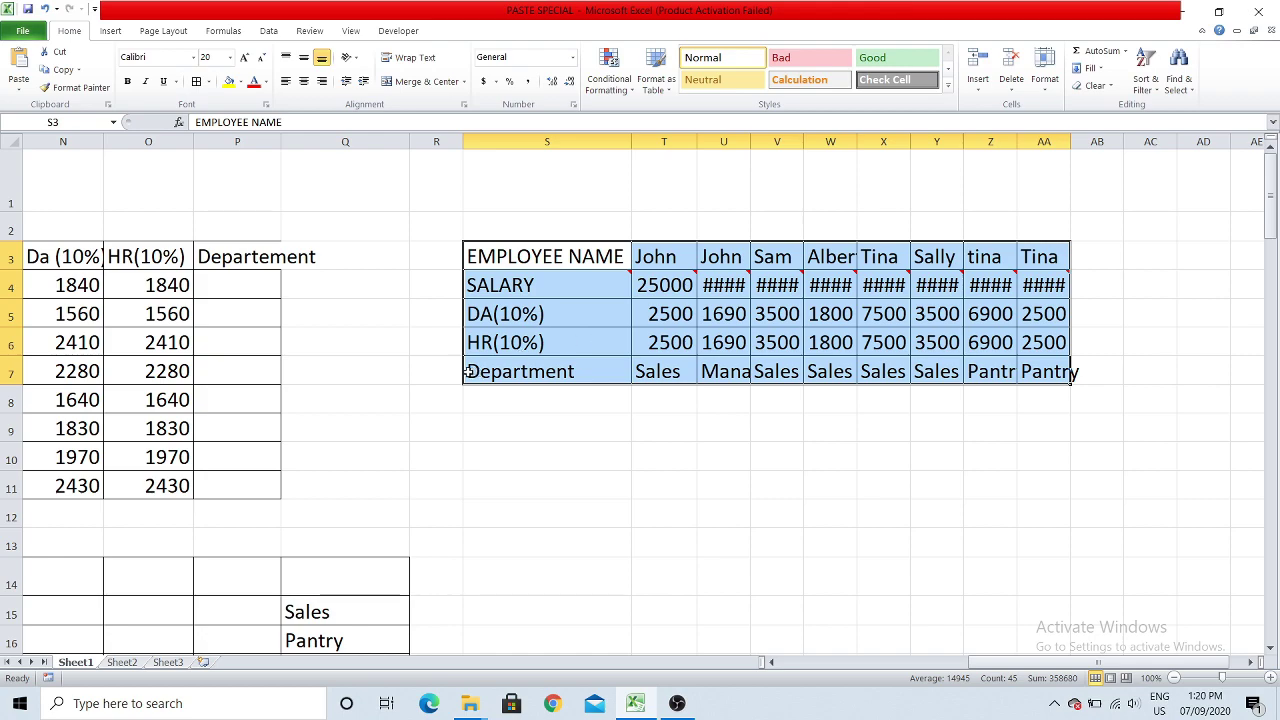